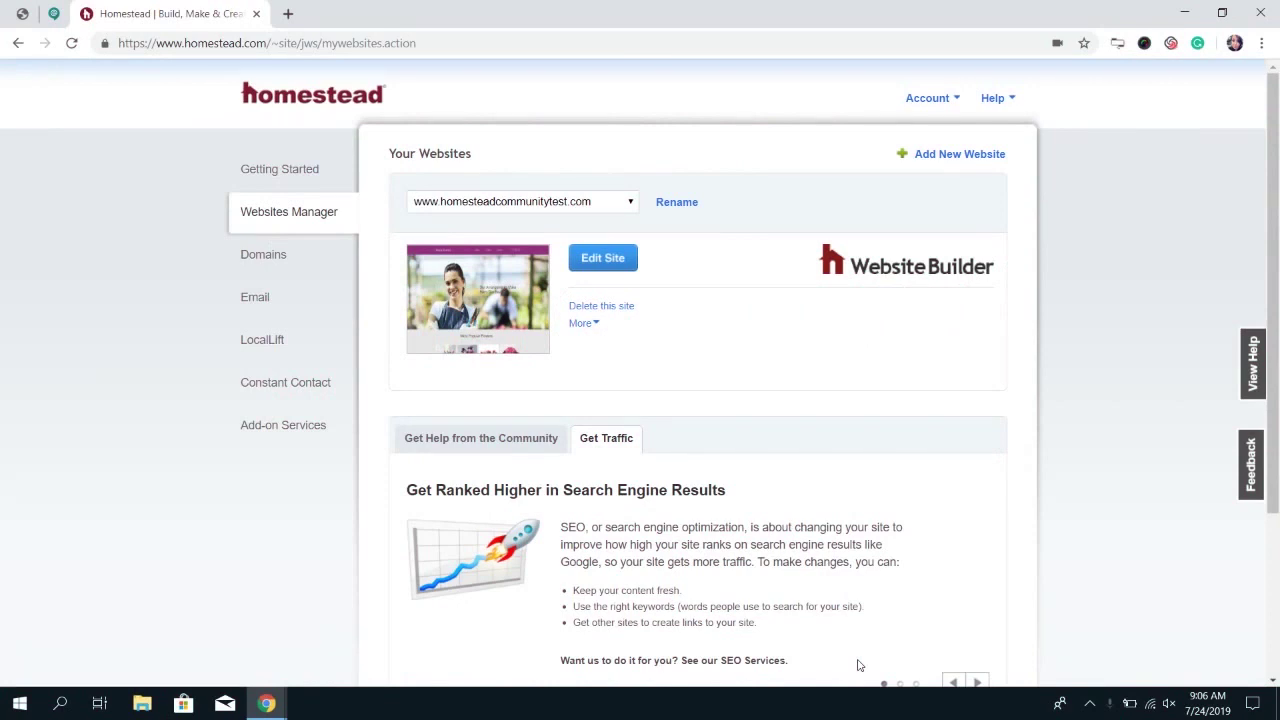
# Launch the Website Builder editor for the community test site from Websites Manager.
pyautogui.click(621, 264)
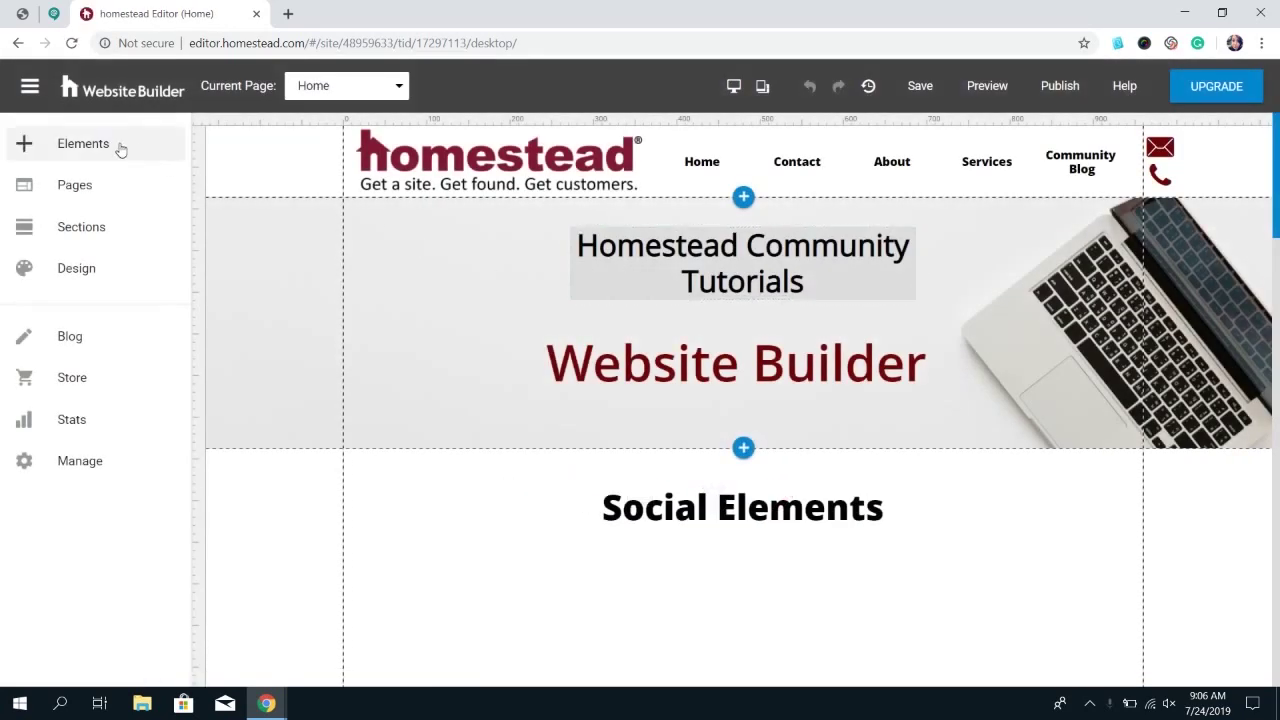
# Place Social Links Icons (Facebook, Google+, Twitter, LinkedIn) under the Social Elements heading.
pyautogui.click(110, 145)
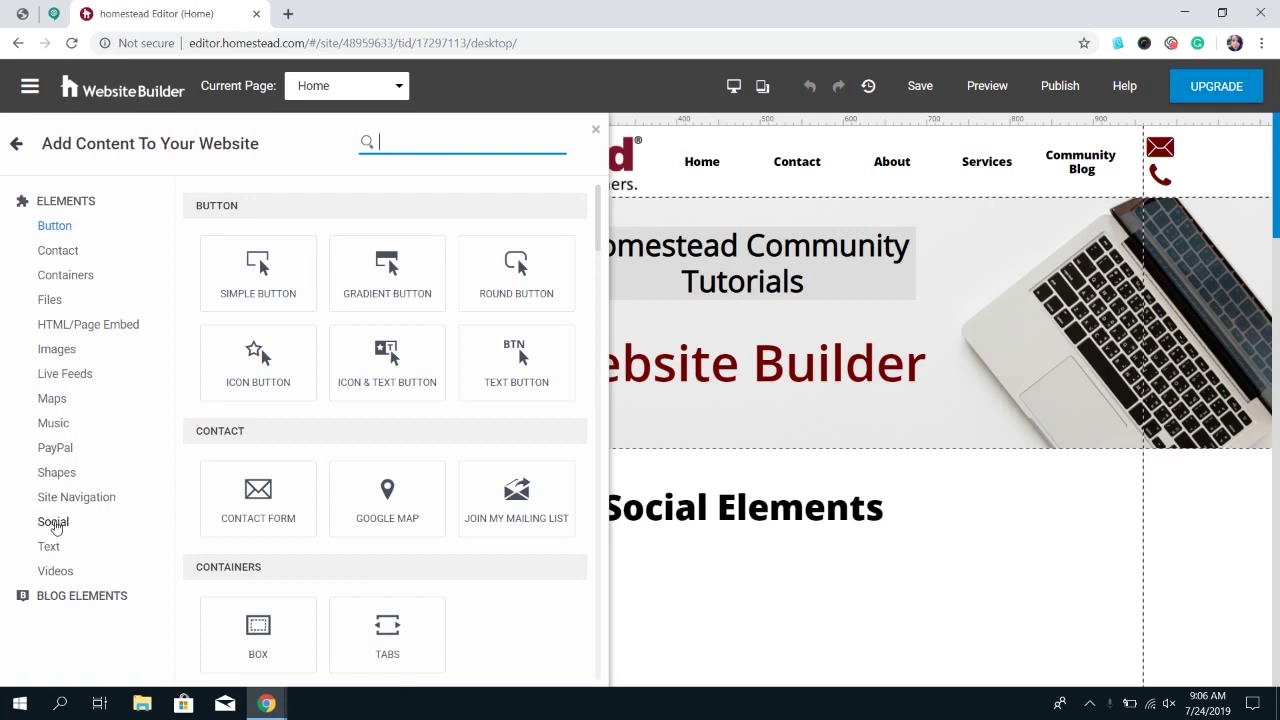
pyautogui.click(54, 523)
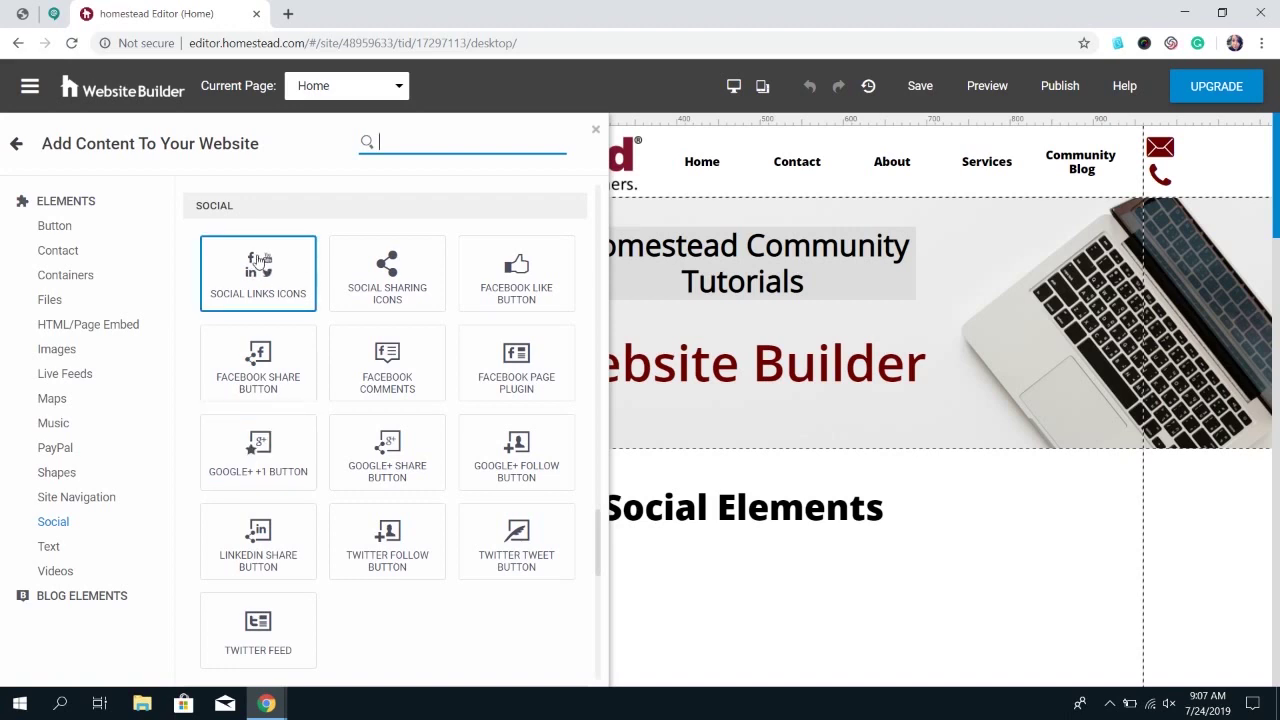
pyautogui.moveTo(258, 261); pyautogui.dragTo(724, 569)
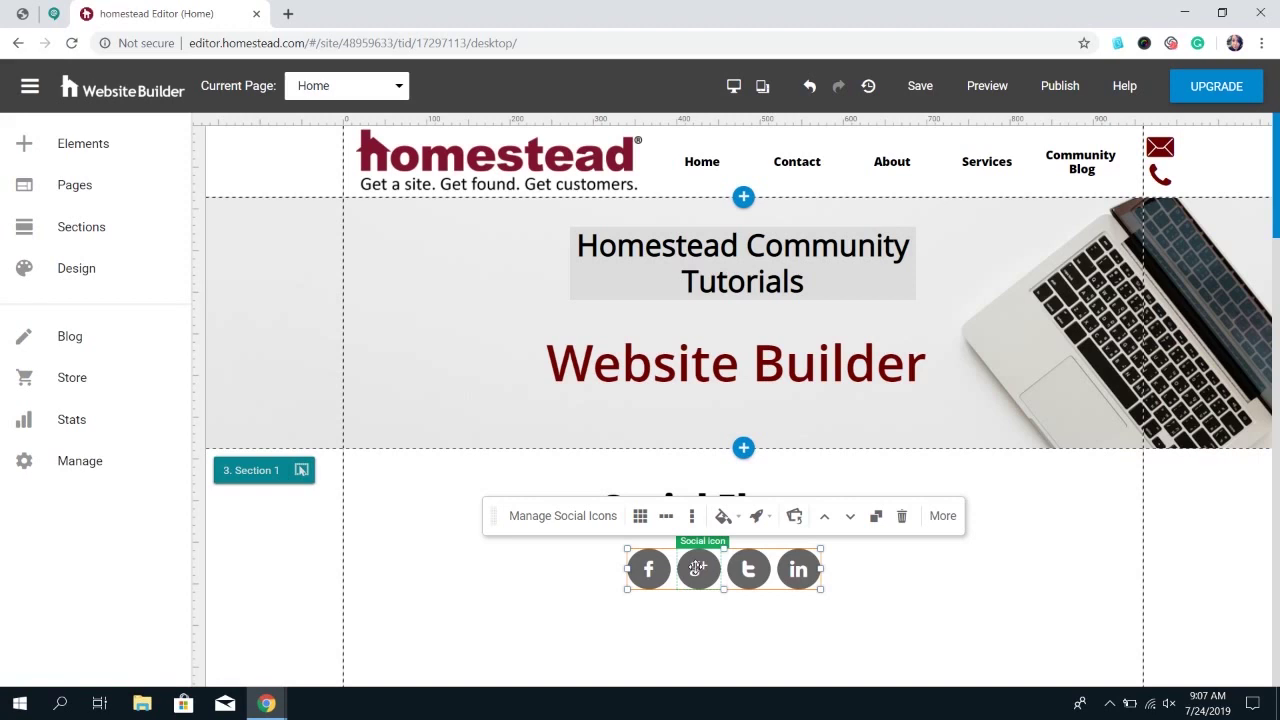
# Replace Google+ with Instagram and YouTube in the social icon set.
pyautogui.click(561, 517)
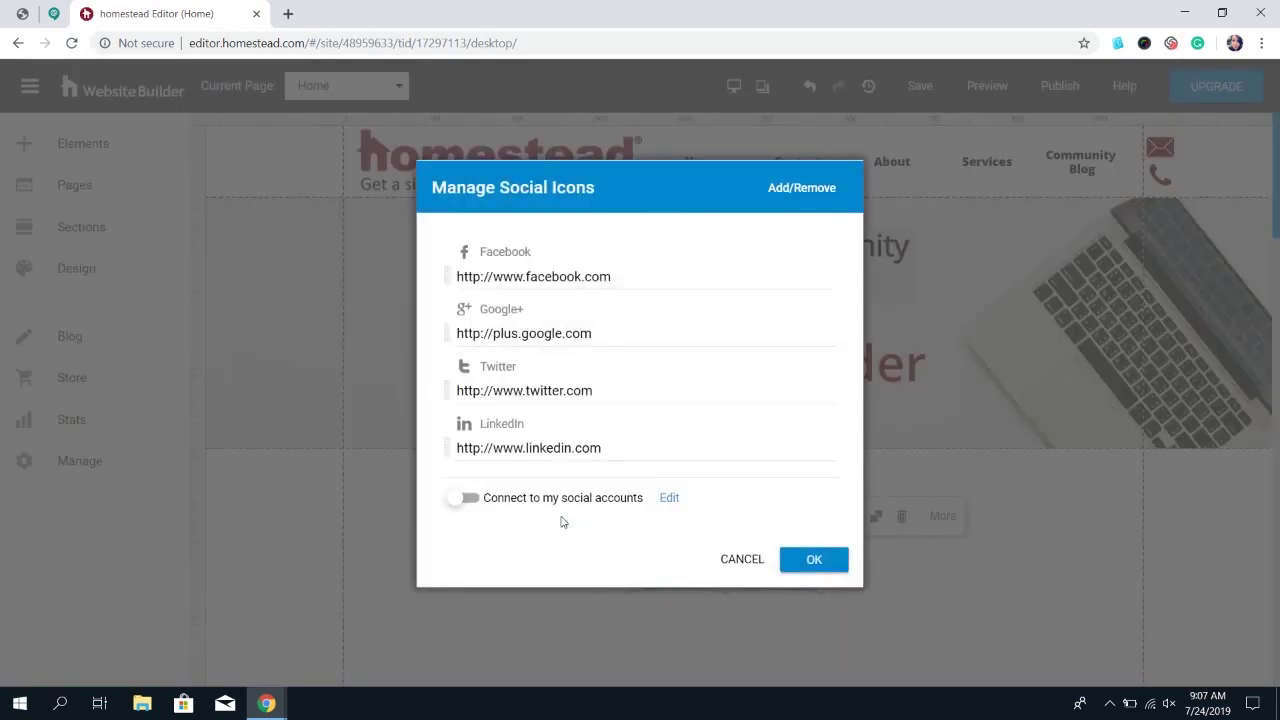
pyautogui.click(802, 190)
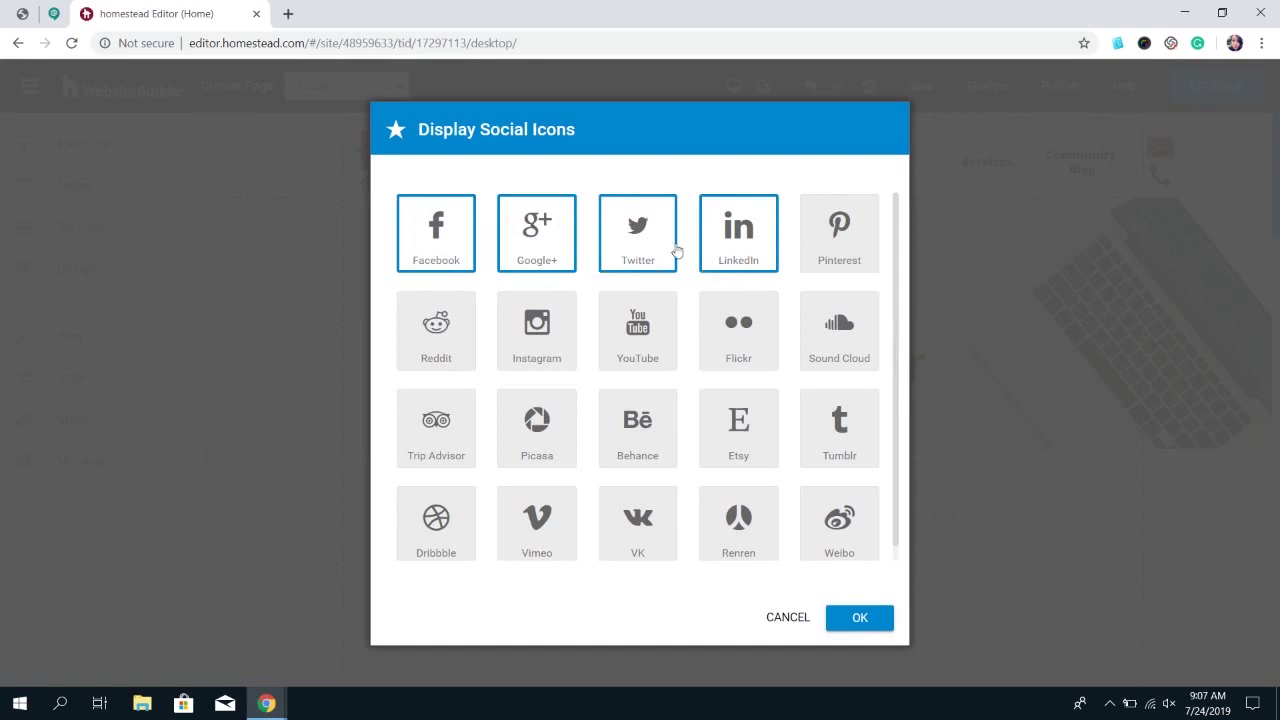
pyautogui.click(549, 236)
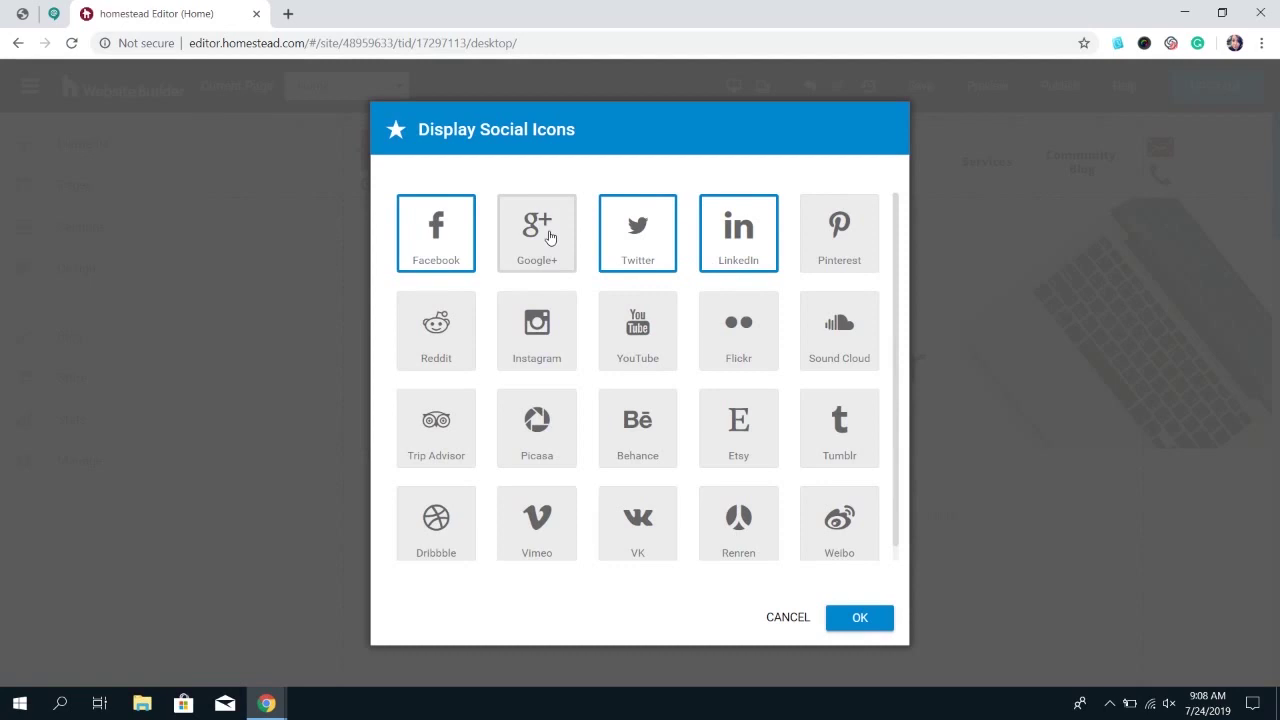
pyautogui.click(550, 353)
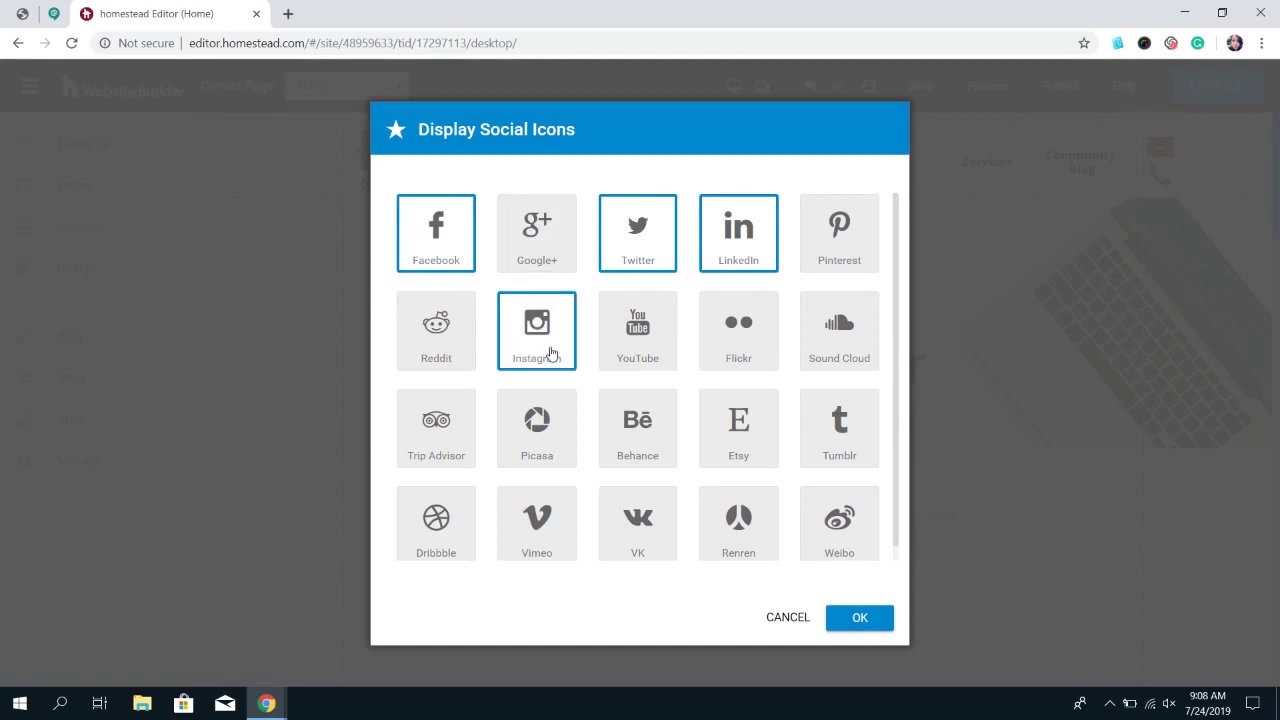
pyautogui.click(550, 353)
pyautogui.click(570, 362)
pyautogui.click(652, 362)
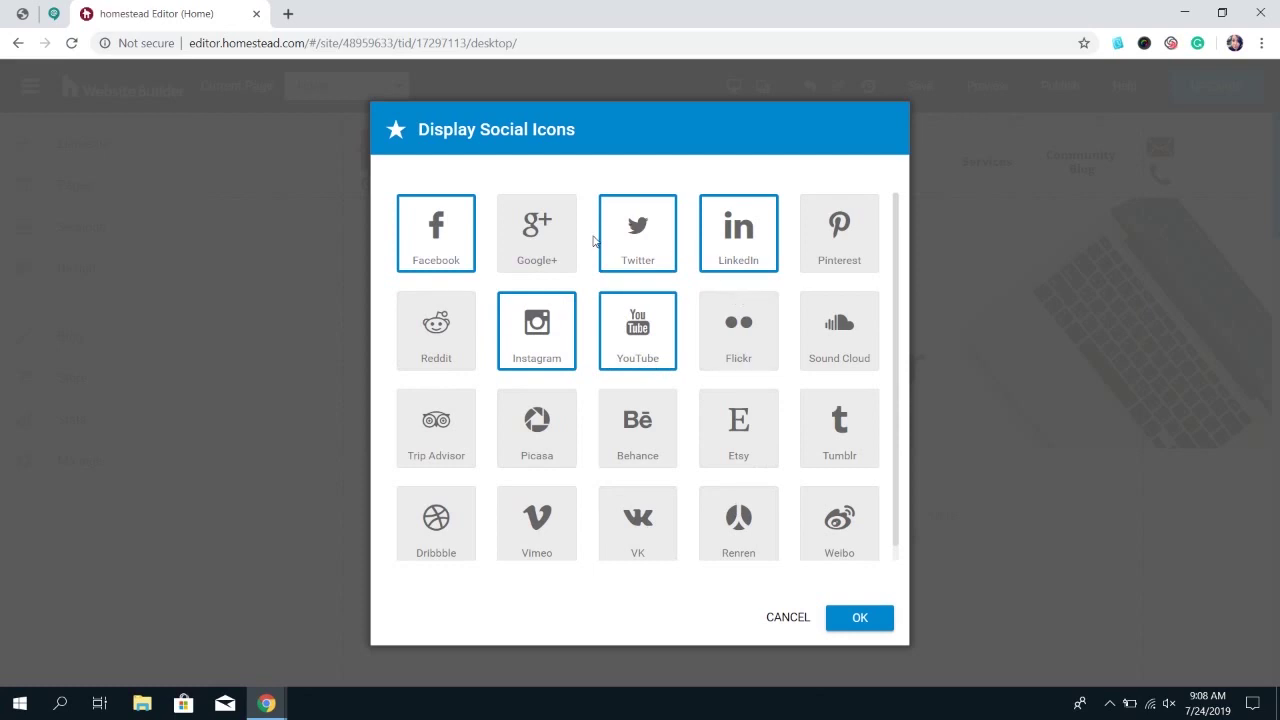
pyautogui.click(866, 618)
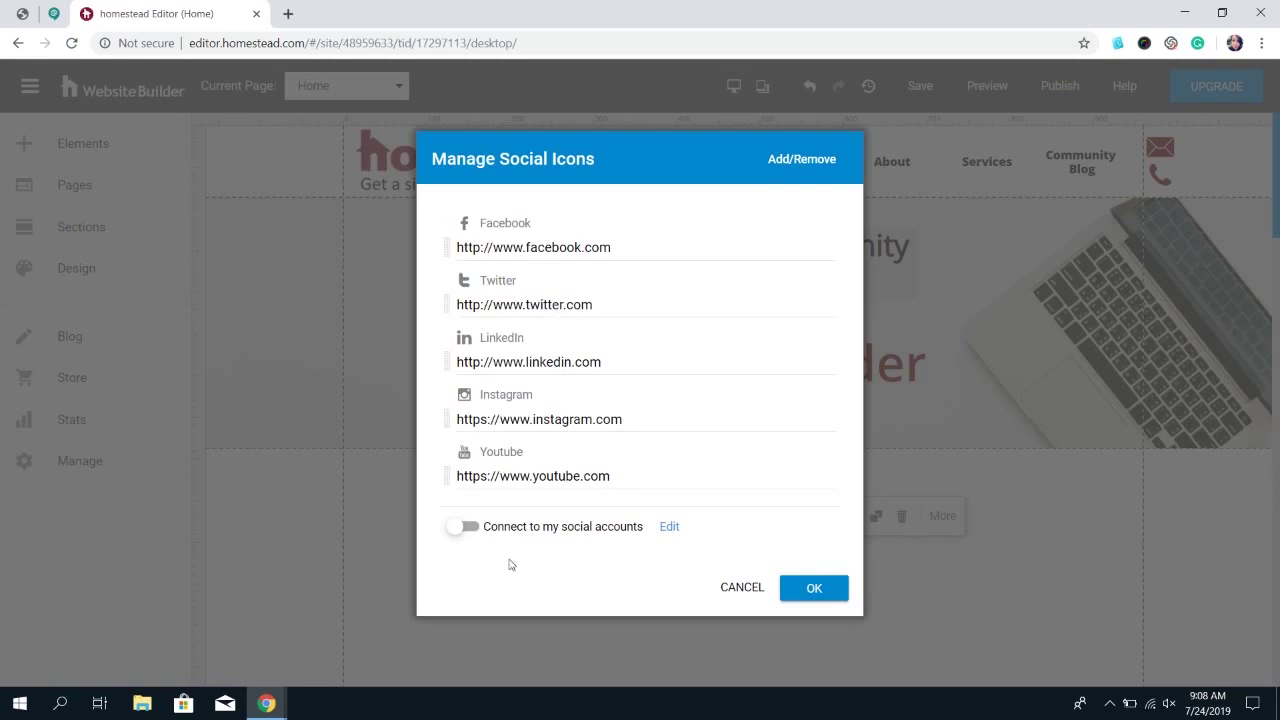
# Enable 'Connect to my social accounts' and review the Facebook address in Manage Social Links.
pyautogui.click(461, 530)
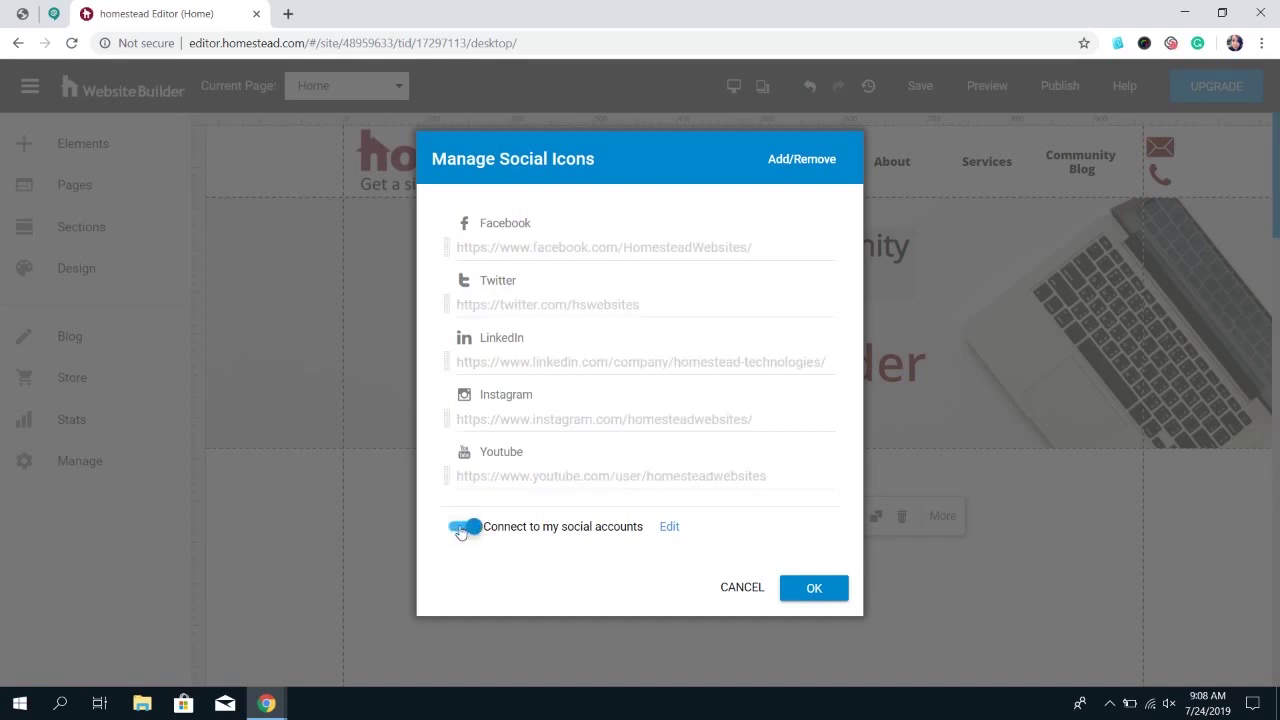
pyautogui.click(670, 527)
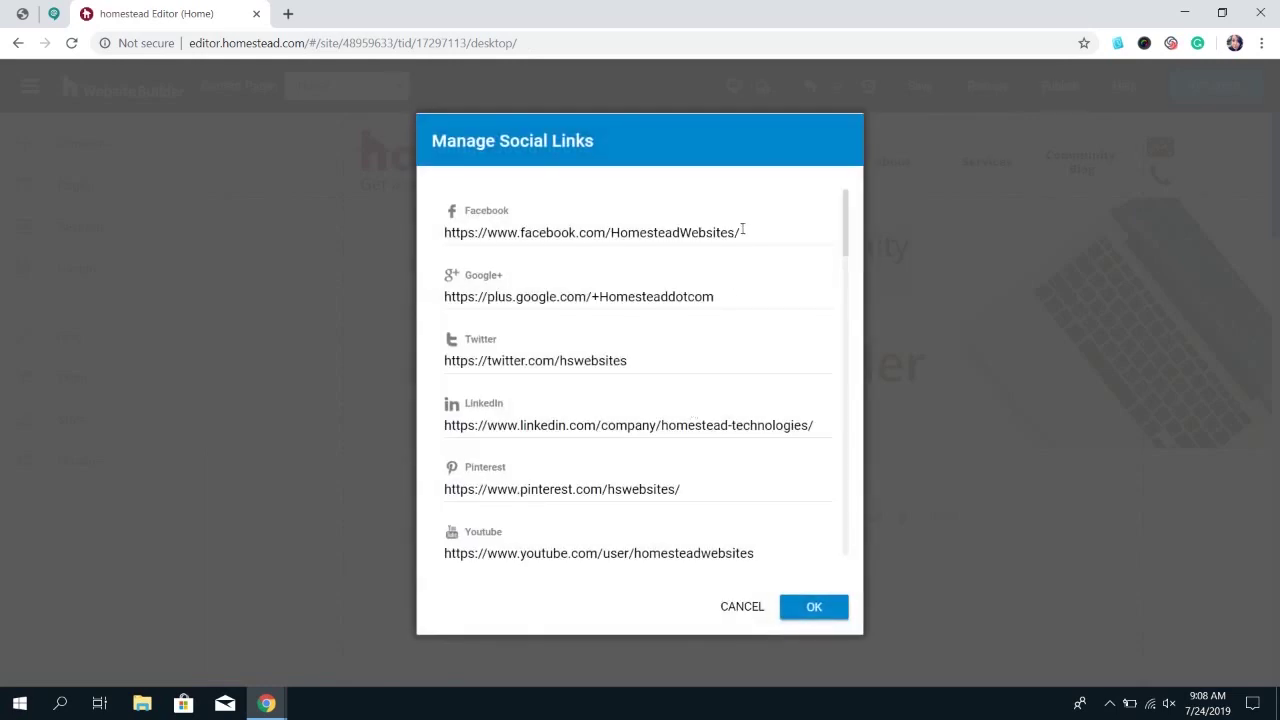
pyautogui.moveTo(743, 229); pyautogui.dragTo(614, 232)
pyautogui.click(614, 232)
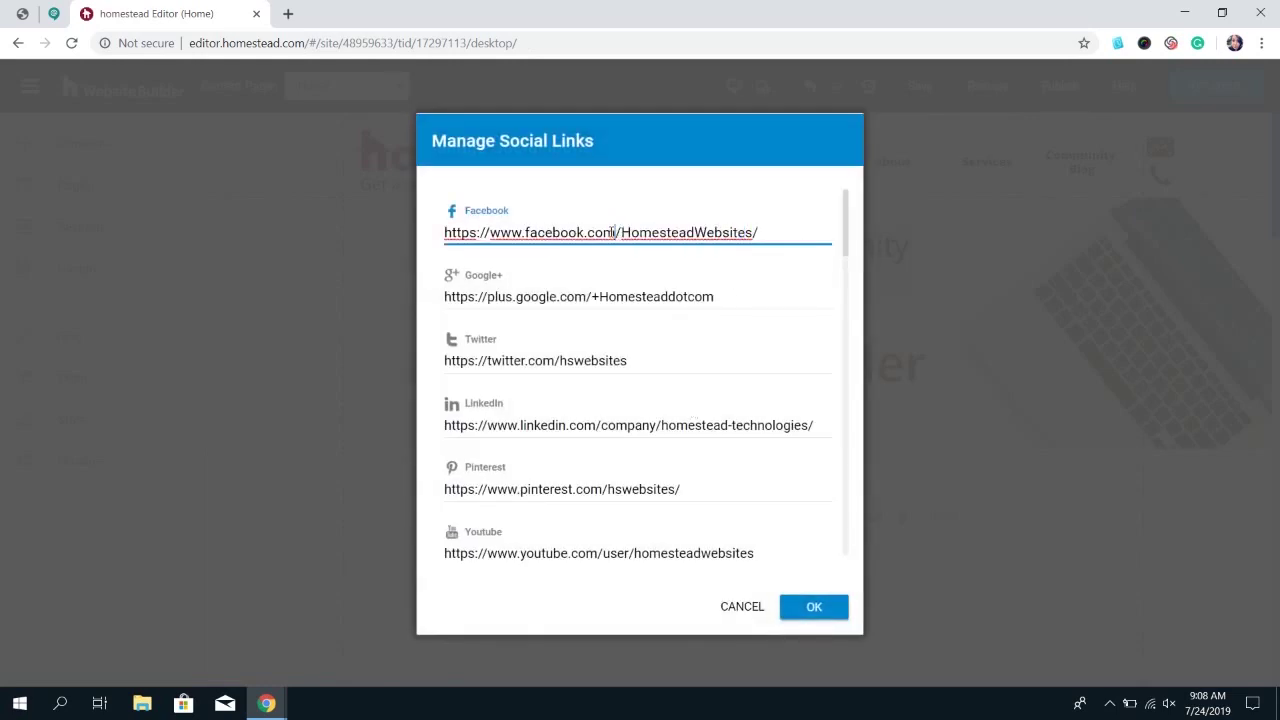
pyautogui.hotkey('shift', 'Right')
pyautogui.click(614, 232)
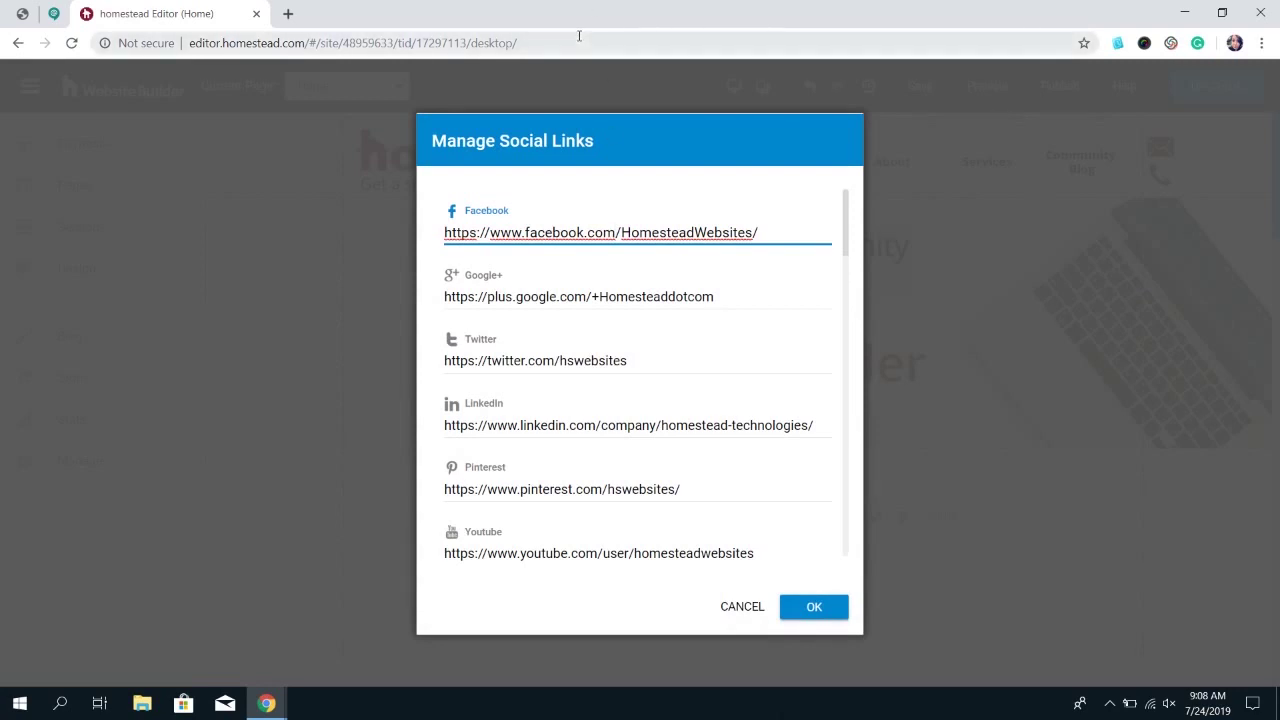
# Select the editor's web address, then start a new browser tab.
pyautogui.moveTo(578, 36); pyautogui.dragTo(233, 33)
pyautogui.click(535, 44)
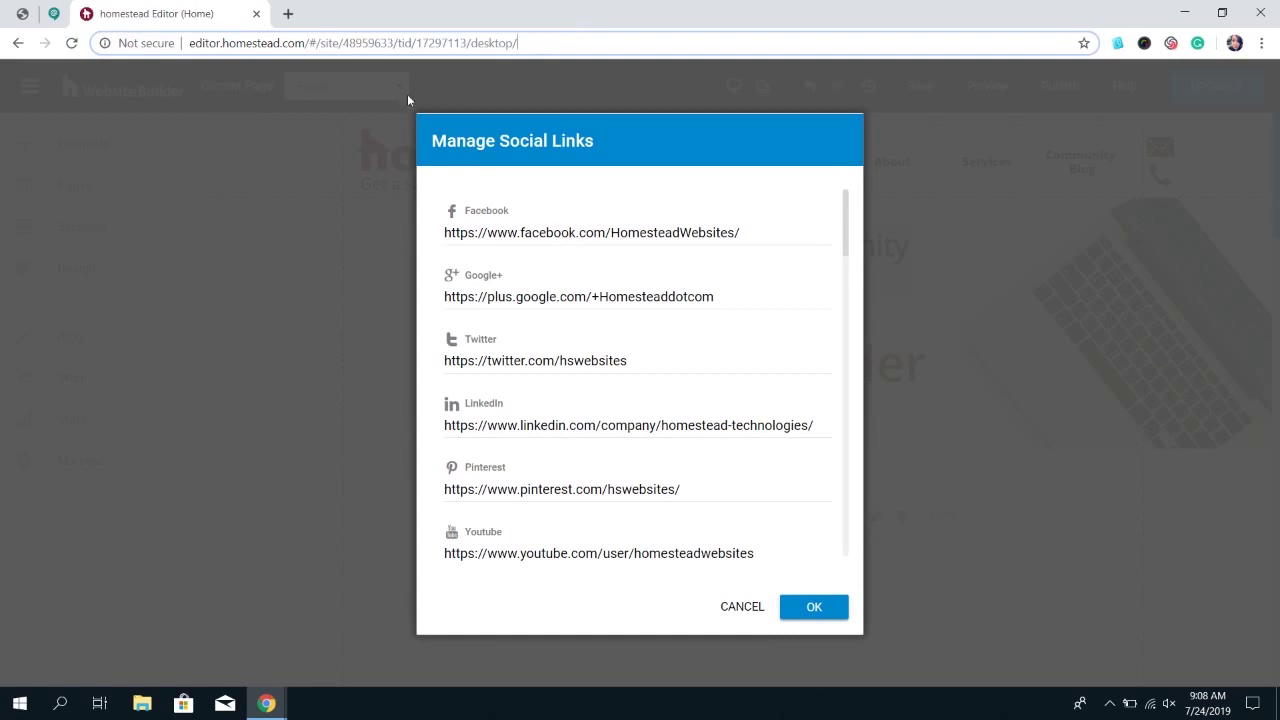
pyautogui.click(288, 13)
# Visit the Homestead Websites Twitter profile via twitter.com, then close that tab.
pyautogui.write('twitter.com')
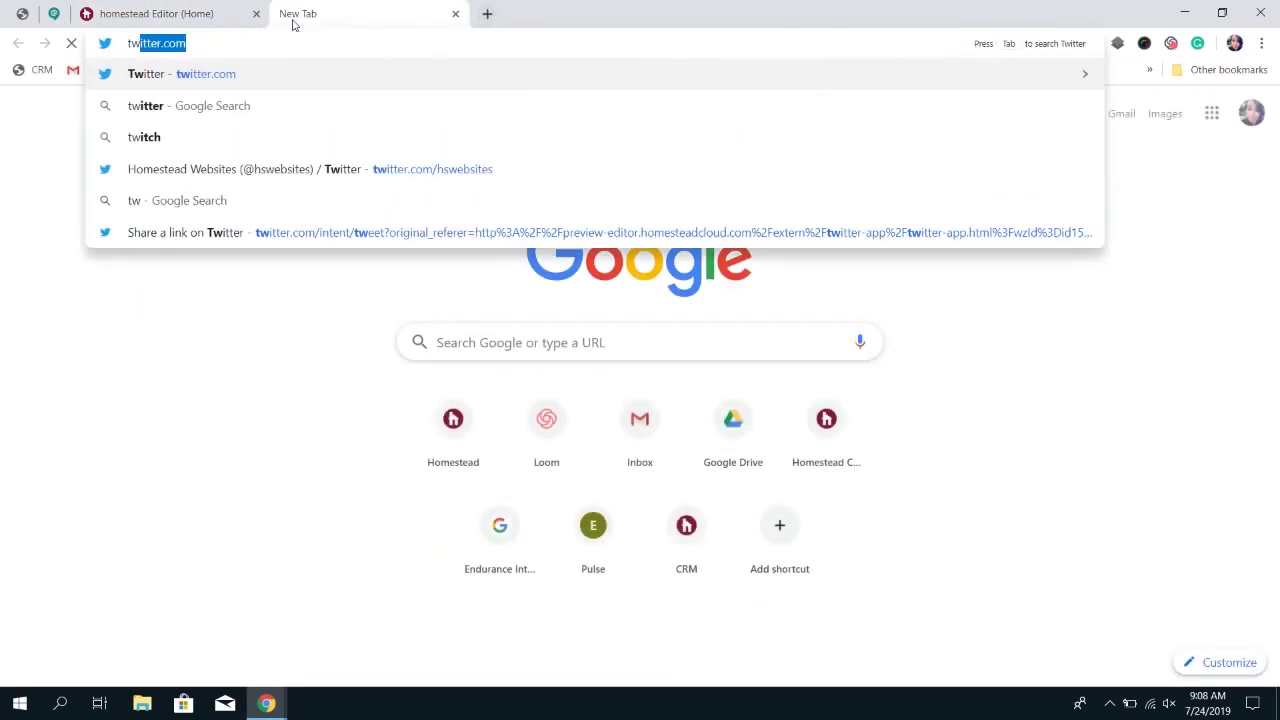
pyautogui.press('Down')
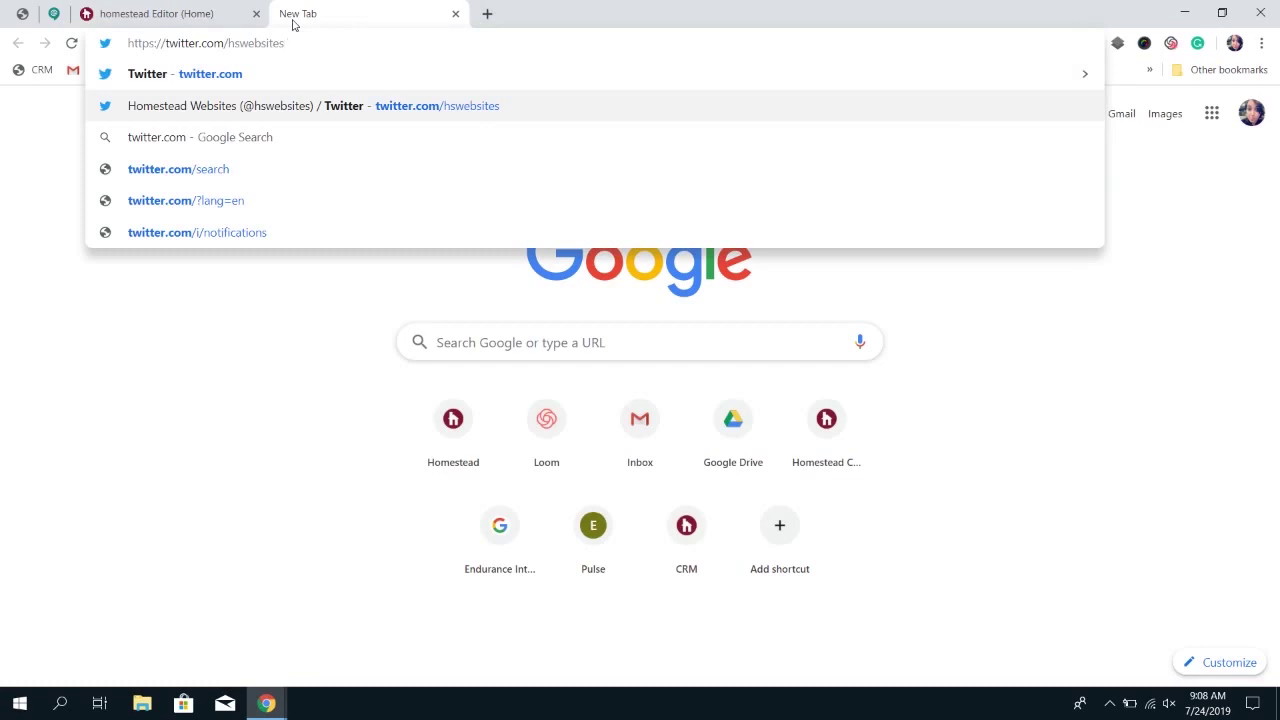
pyautogui.press('Return')
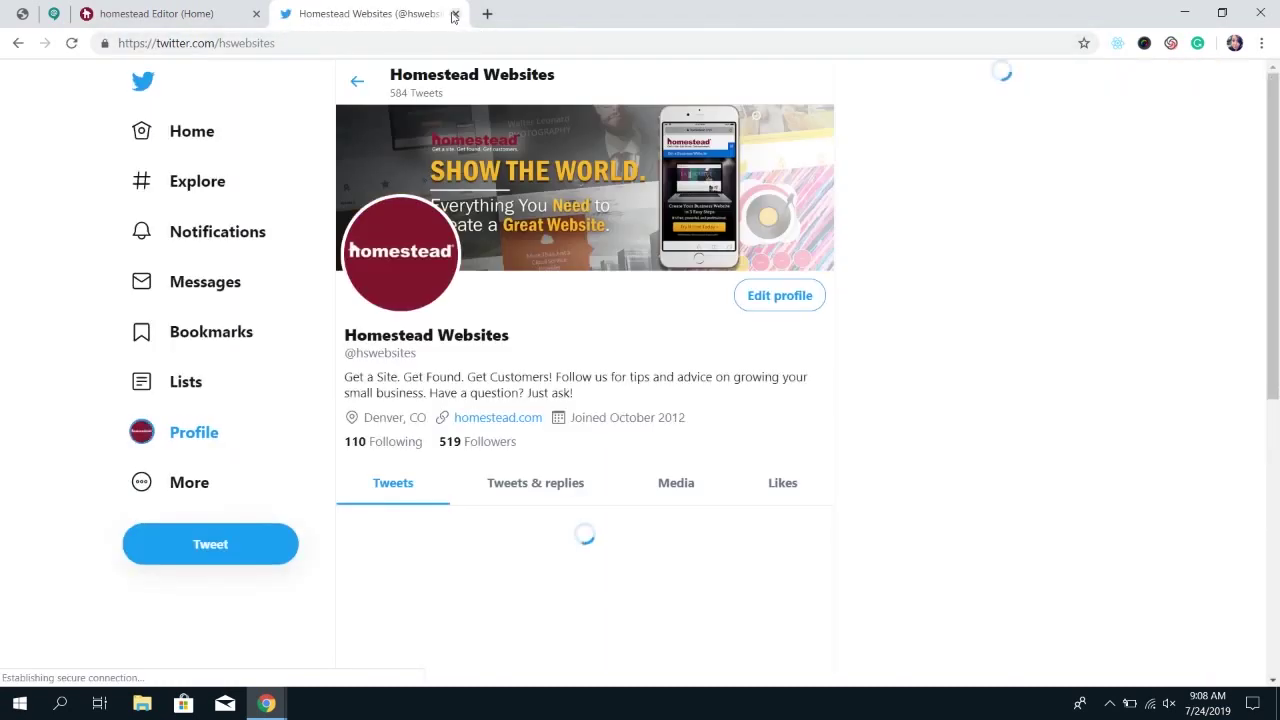
pyautogui.click(455, 13)
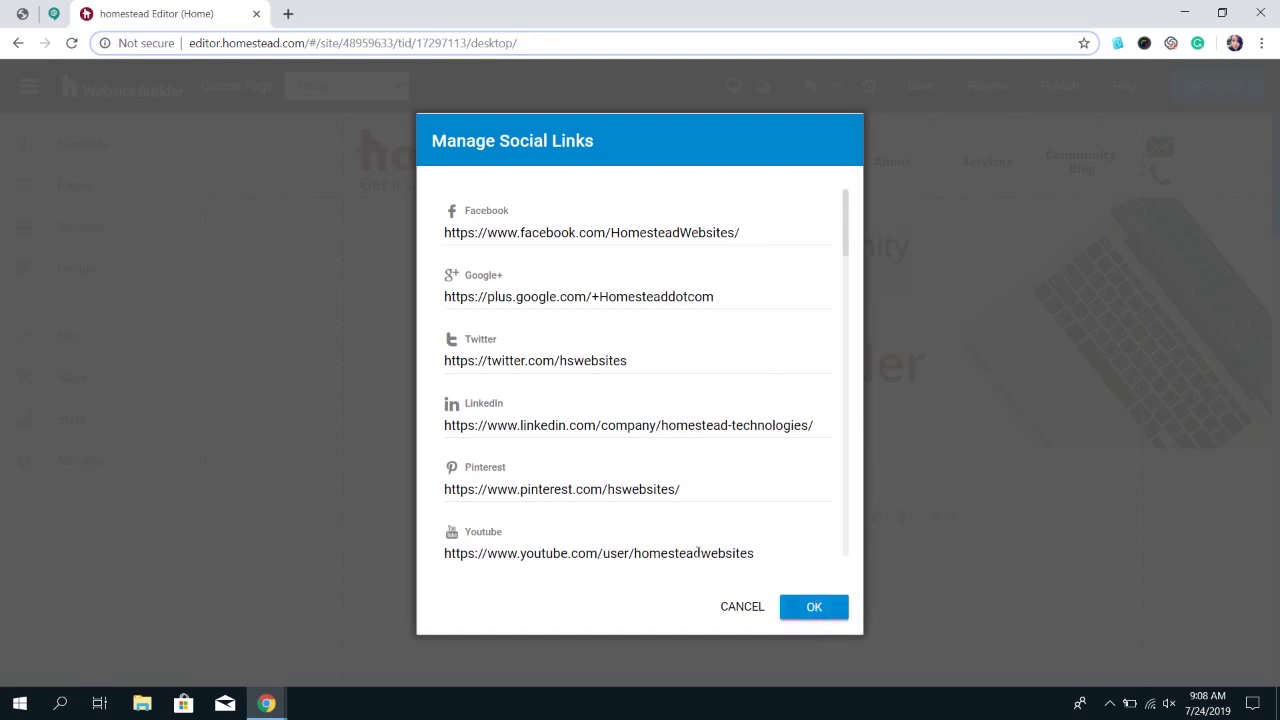
# Apply the five social icons to the page and open the icon row's advanced settings.
pyautogui.click(806, 612)
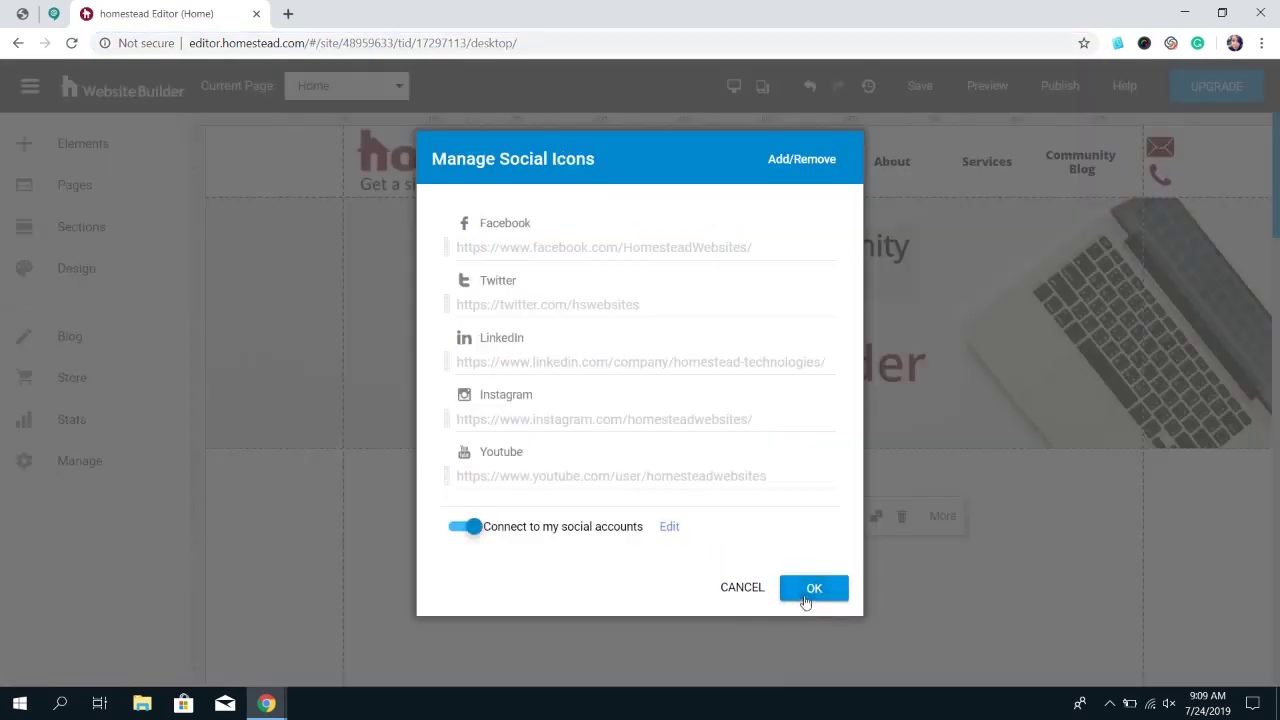
pyautogui.click(806, 600)
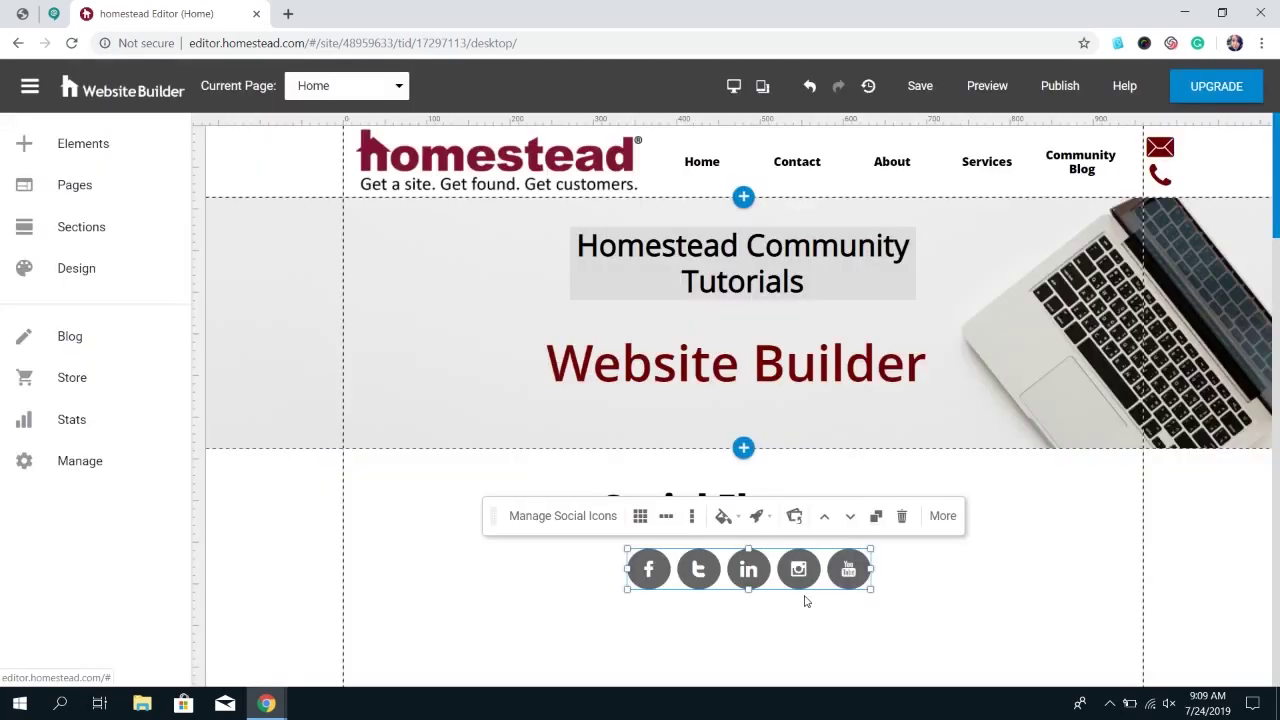
pyautogui.click(936, 517)
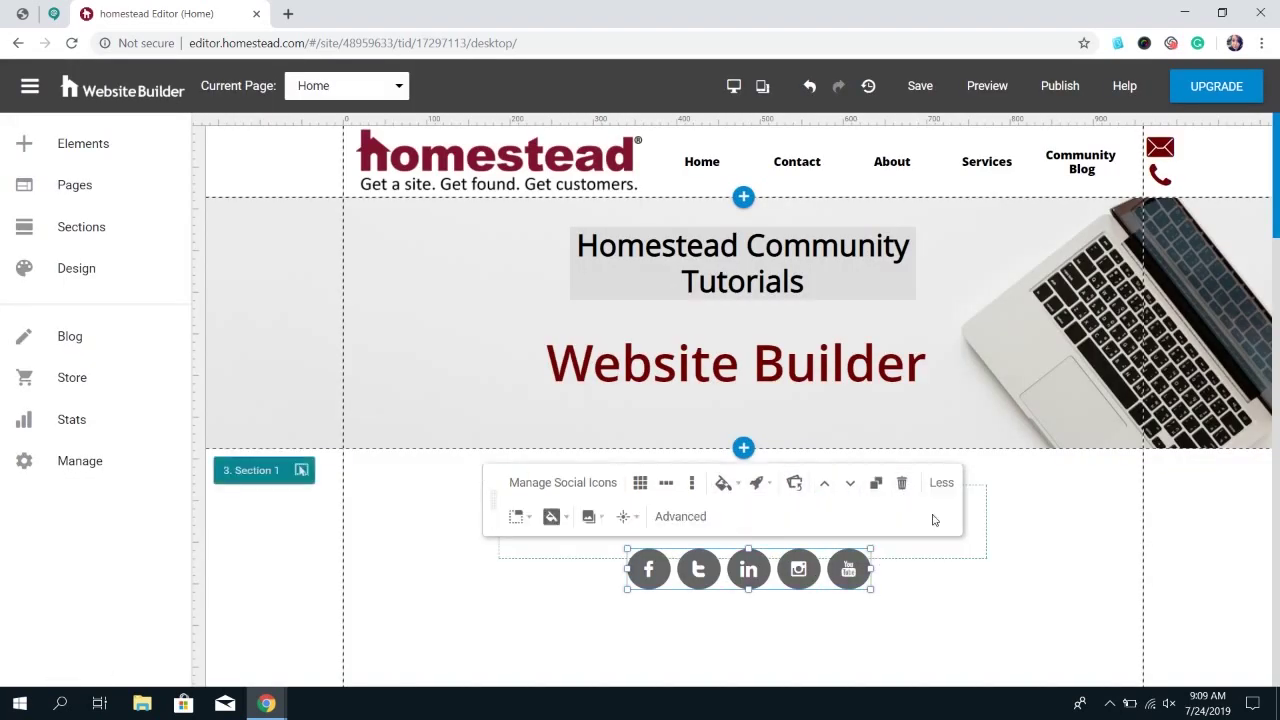
pyautogui.click(677, 517)
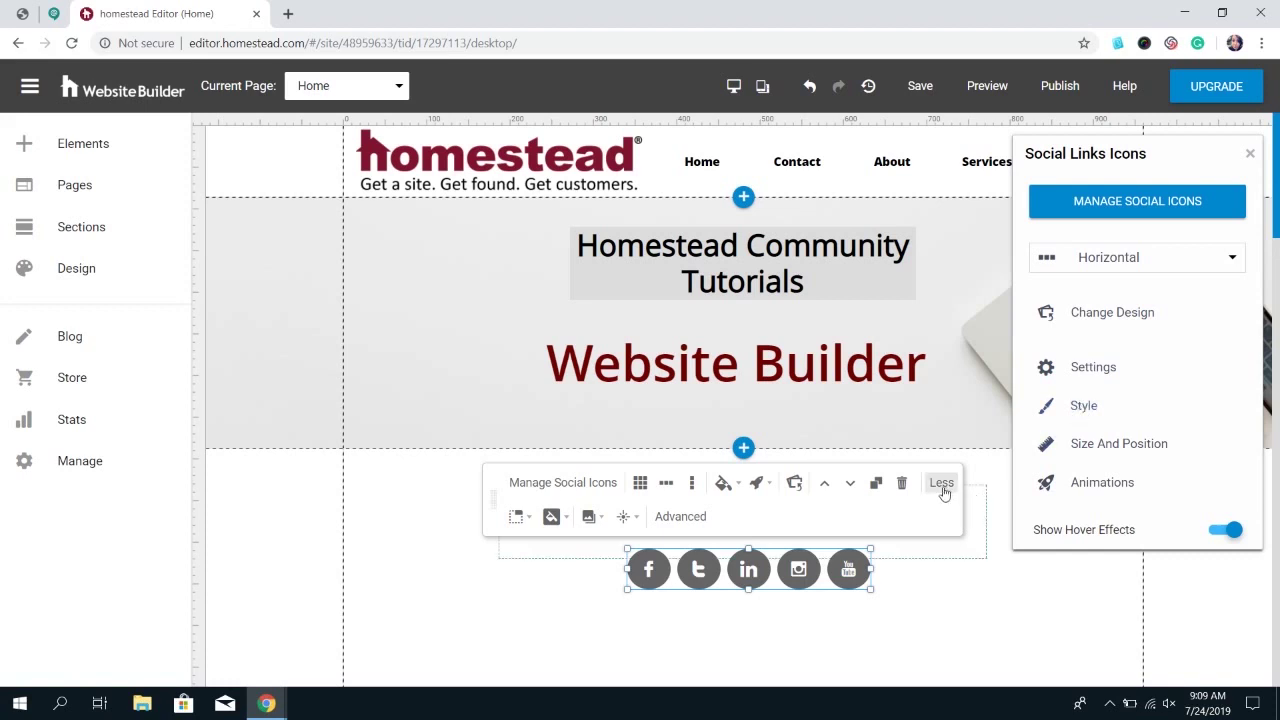
# Browse the icon row's Style and Settings panels, then bring up the Change Design gallery.
pyautogui.click(1066, 416)
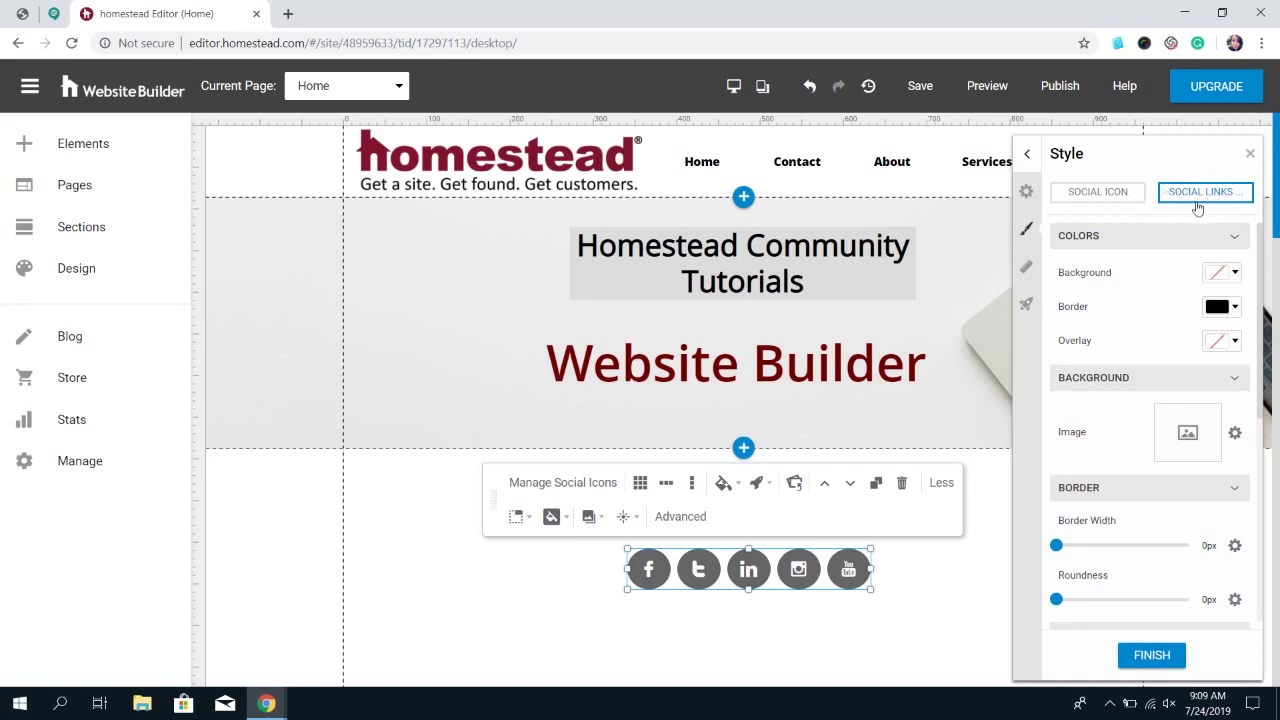
pyautogui.click(1130, 197)
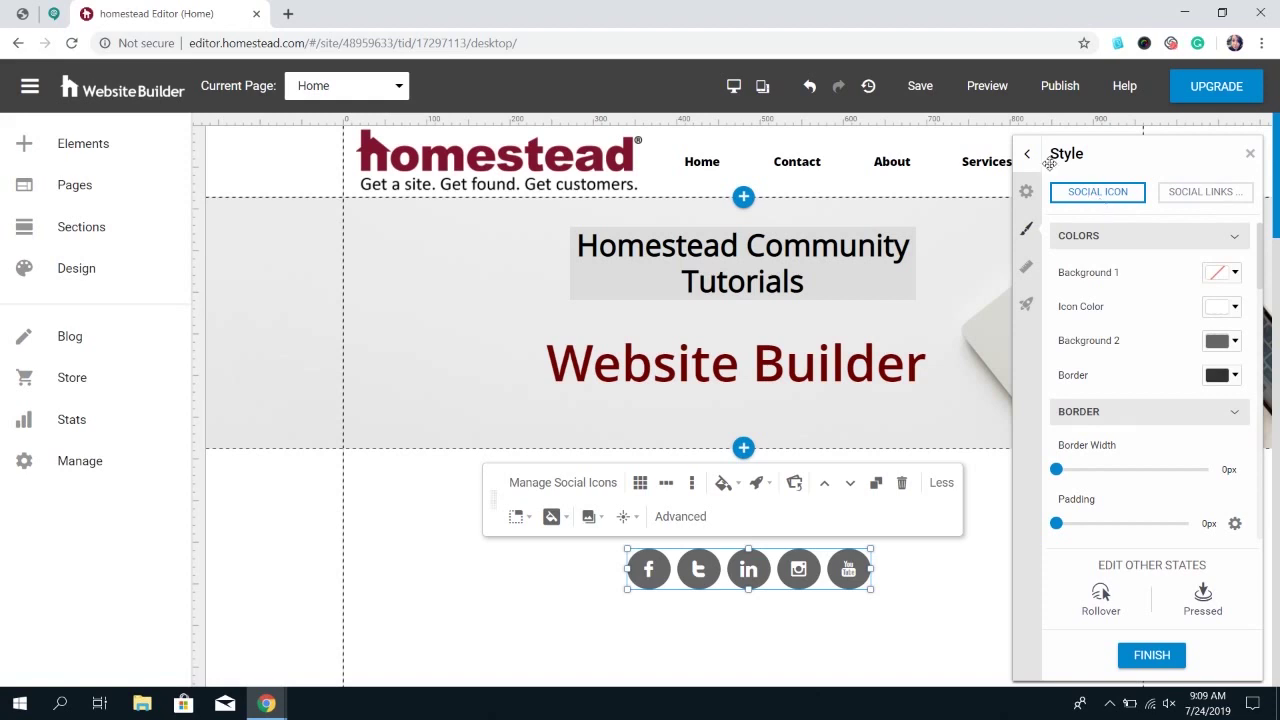
pyautogui.click(1025, 192)
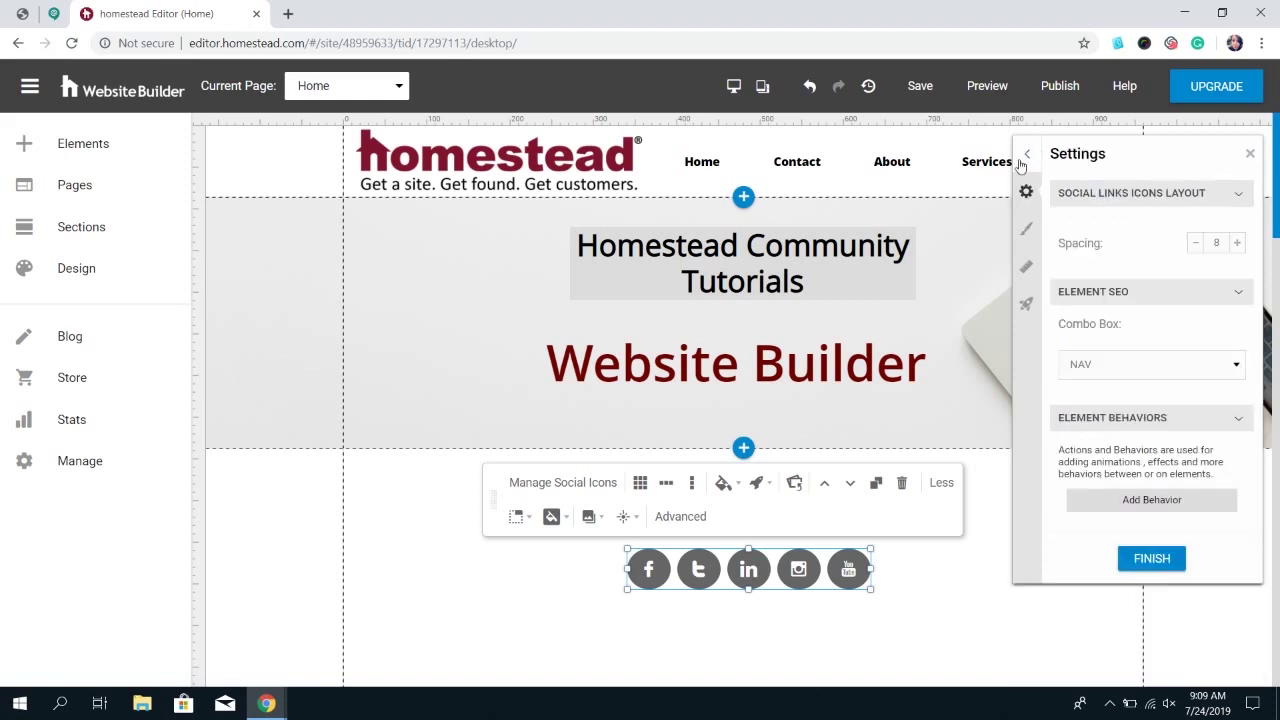
pyautogui.click(1026, 154)
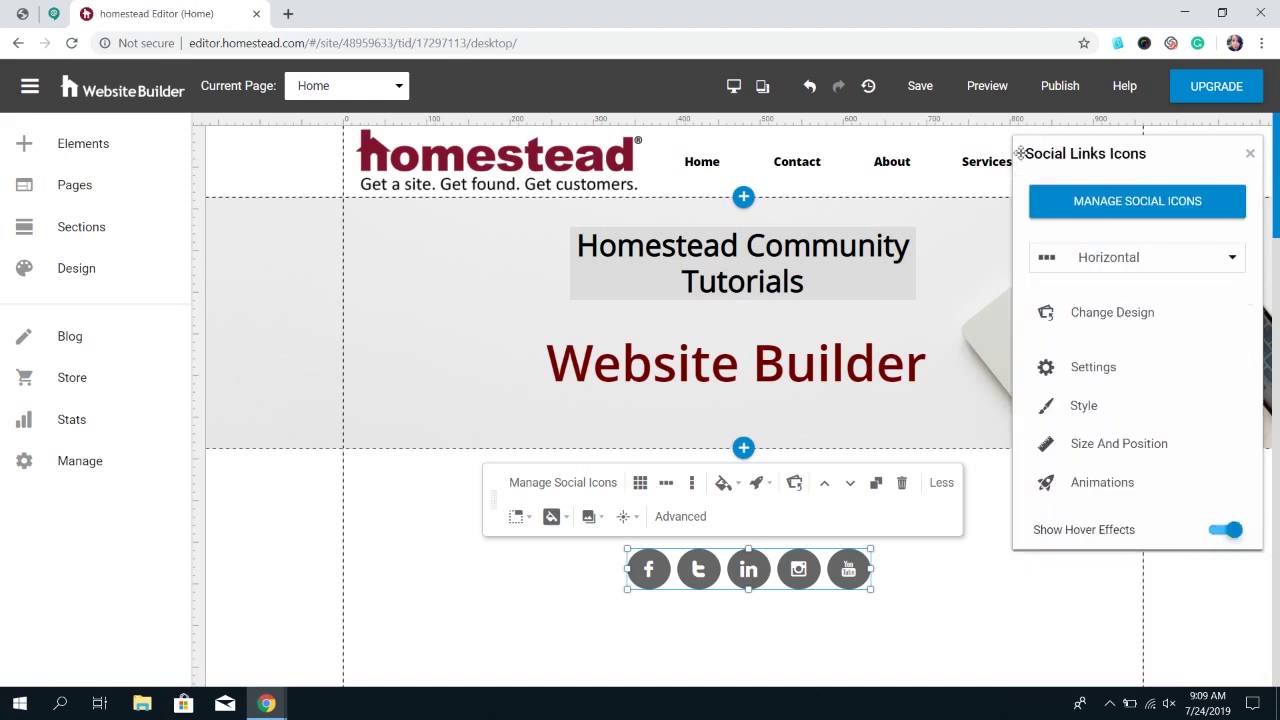
pyautogui.click(1128, 312)
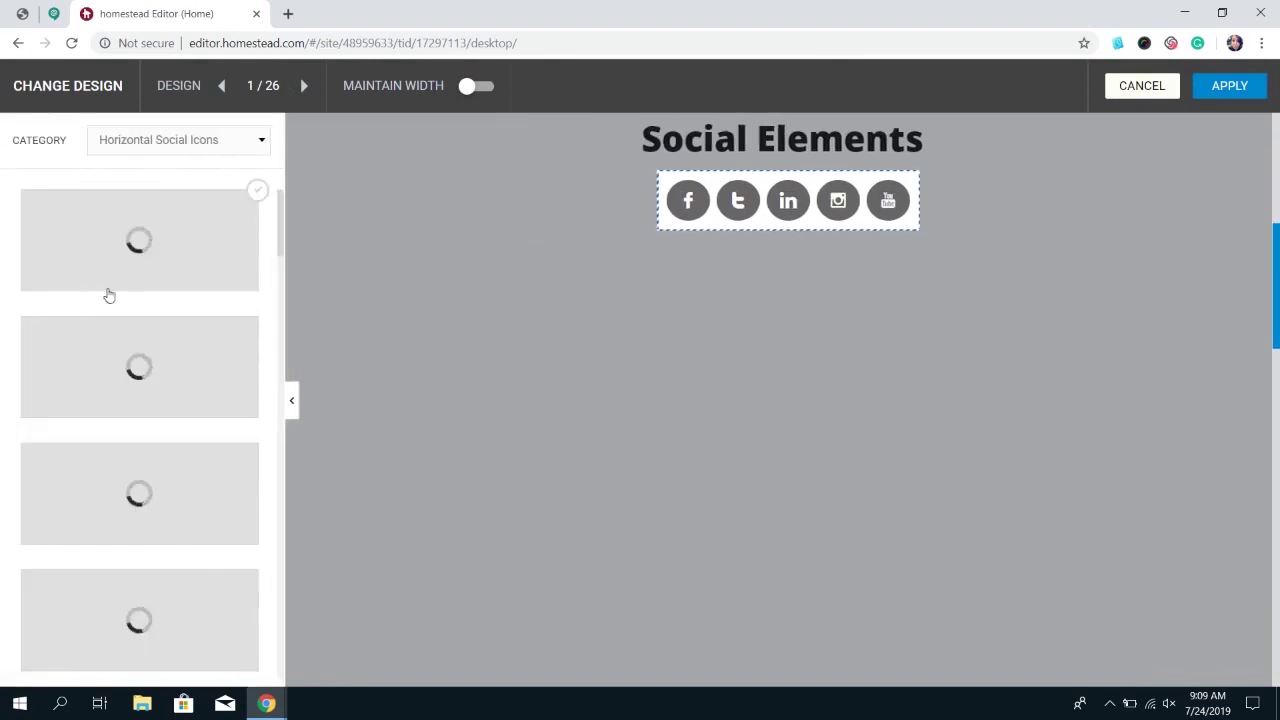
# Scroll through the Horizontal Social Icons designs and cancel, keeping the round icons.
pyautogui.scroll(-1, 109, 296)
pyautogui.scroll(-3, 109, 296)
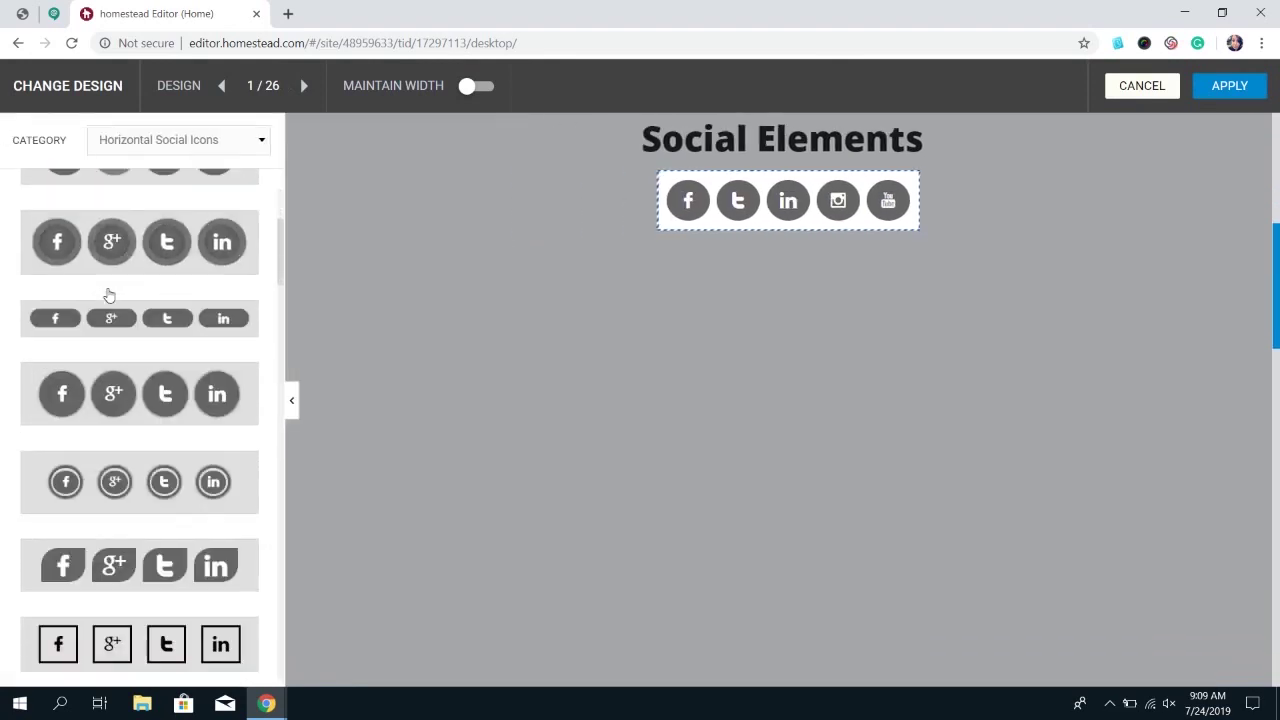
pyautogui.scroll(-1, 109, 294)
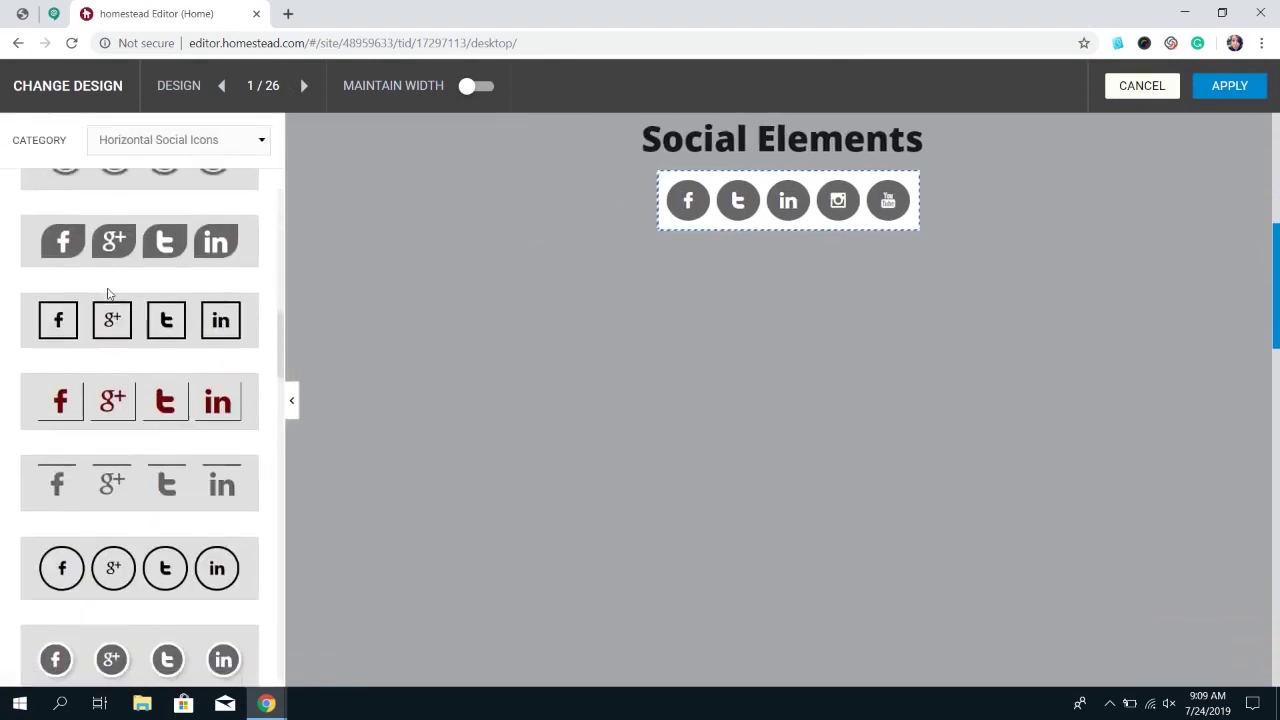
pyautogui.click(1140, 86)
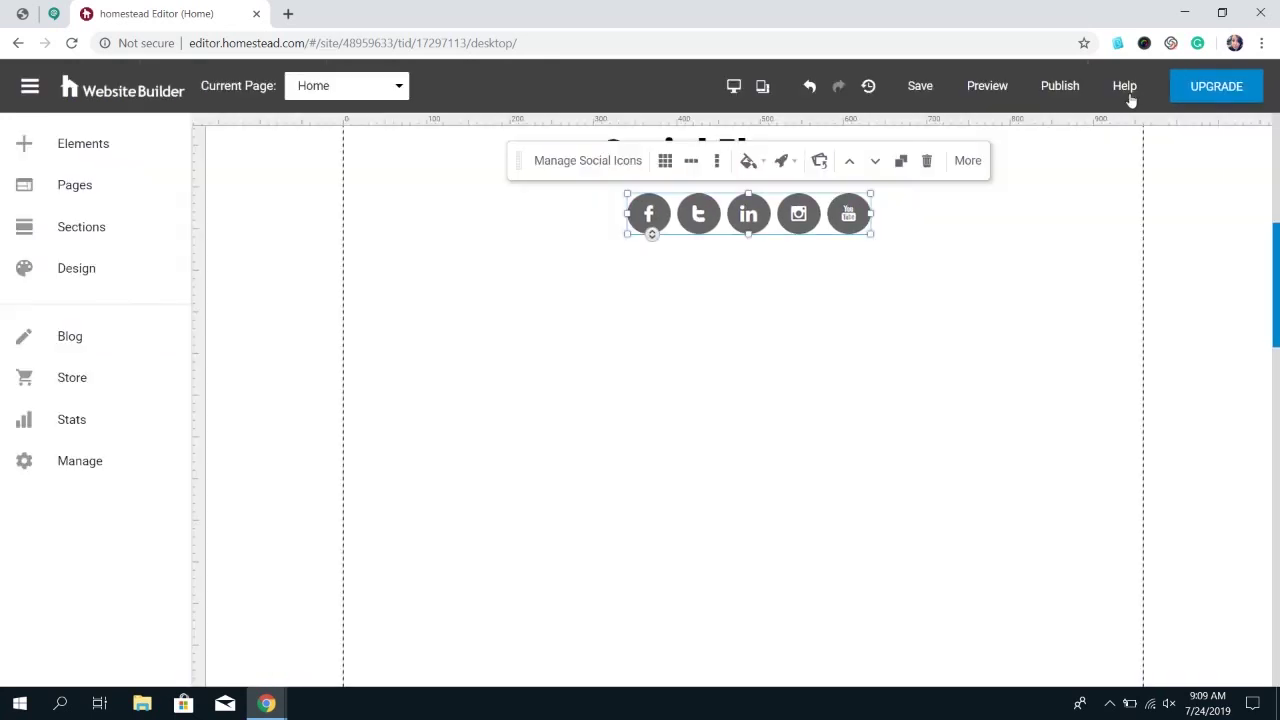
# Add Social Sharing Icons below the social icons, limited to Facebook, Twitter and LinkedIn.
pyautogui.click(123, 155)
pyautogui.click(55, 523)
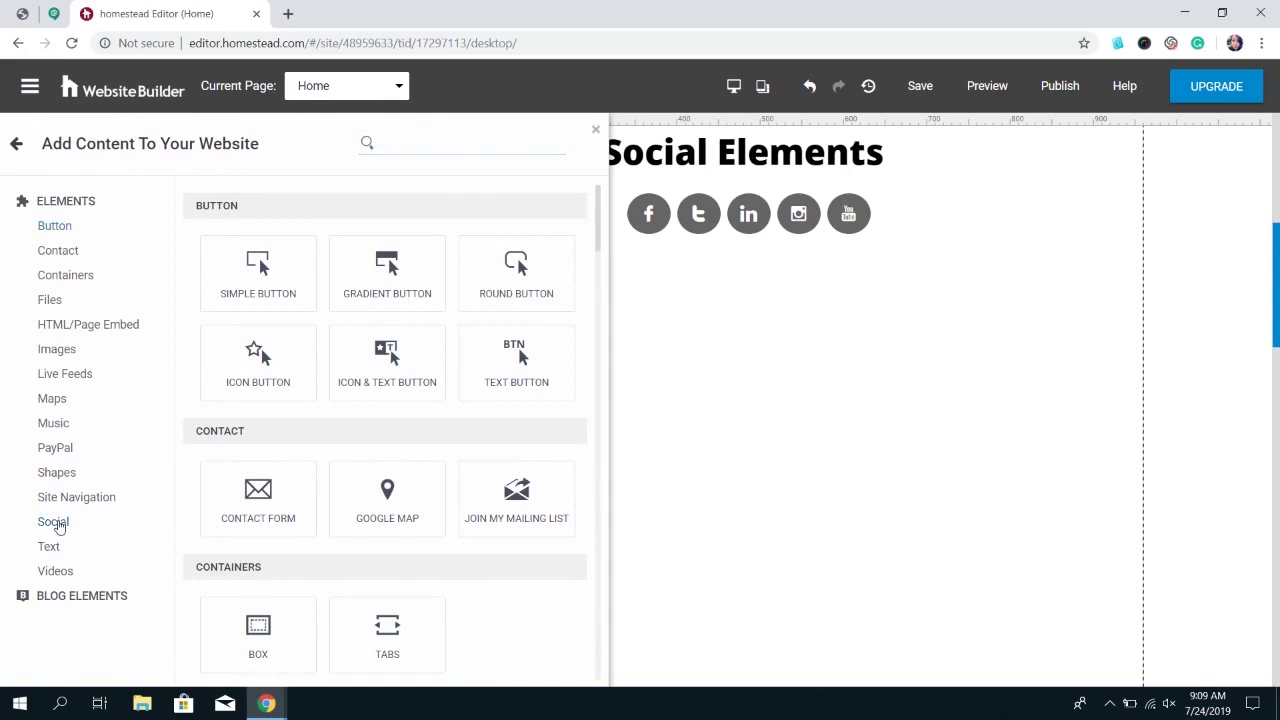
pyautogui.moveTo(411, 273); pyautogui.dragTo(726, 298)
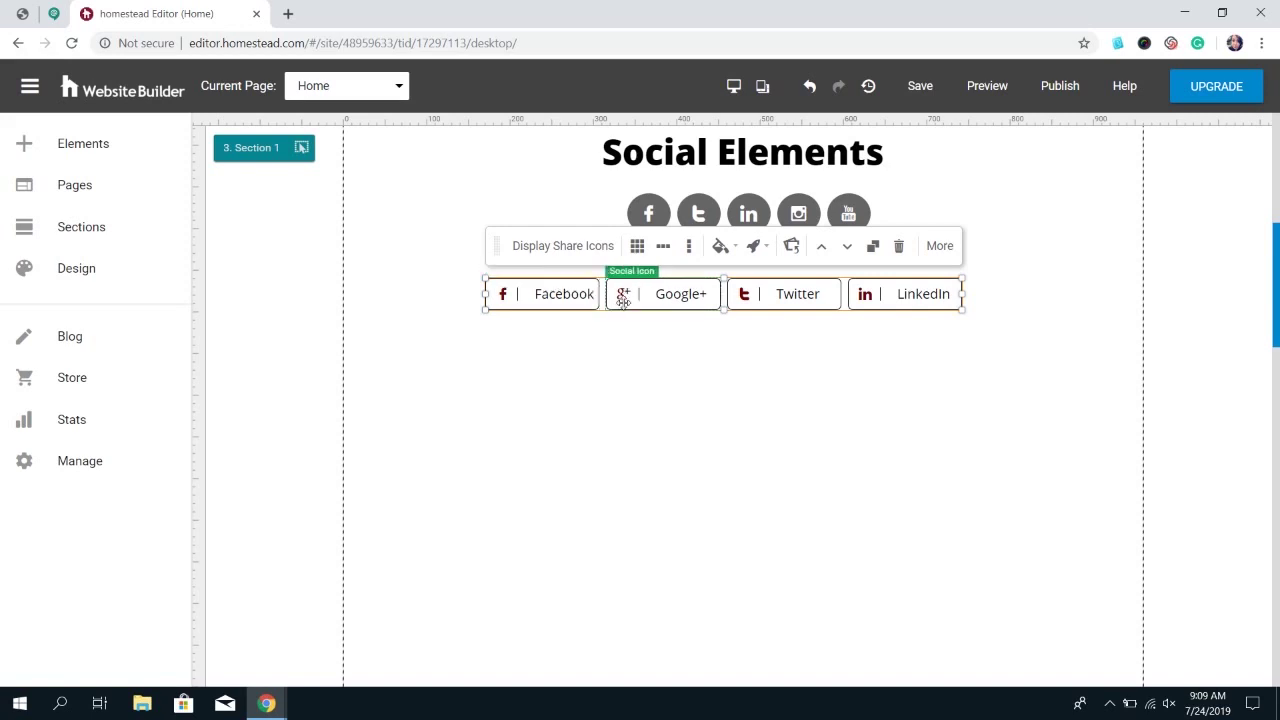
pyautogui.click(577, 252)
pyautogui.click(578, 393)
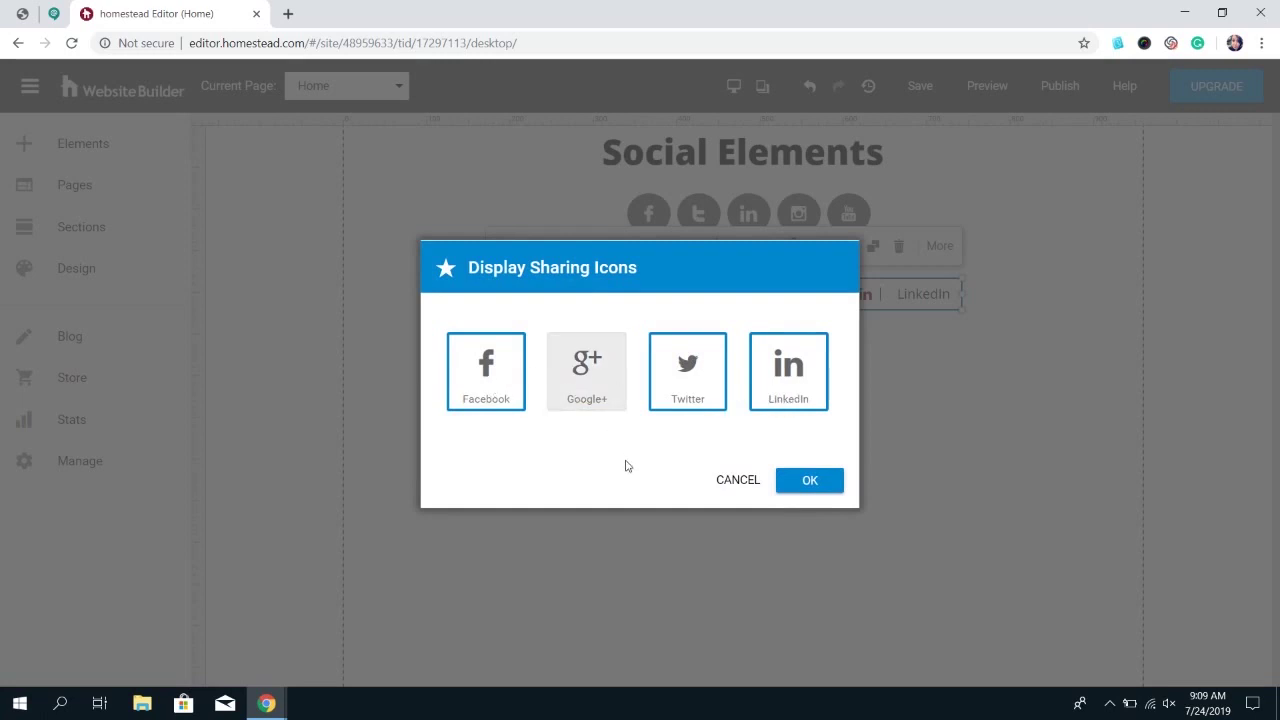
pyautogui.click(815, 478)
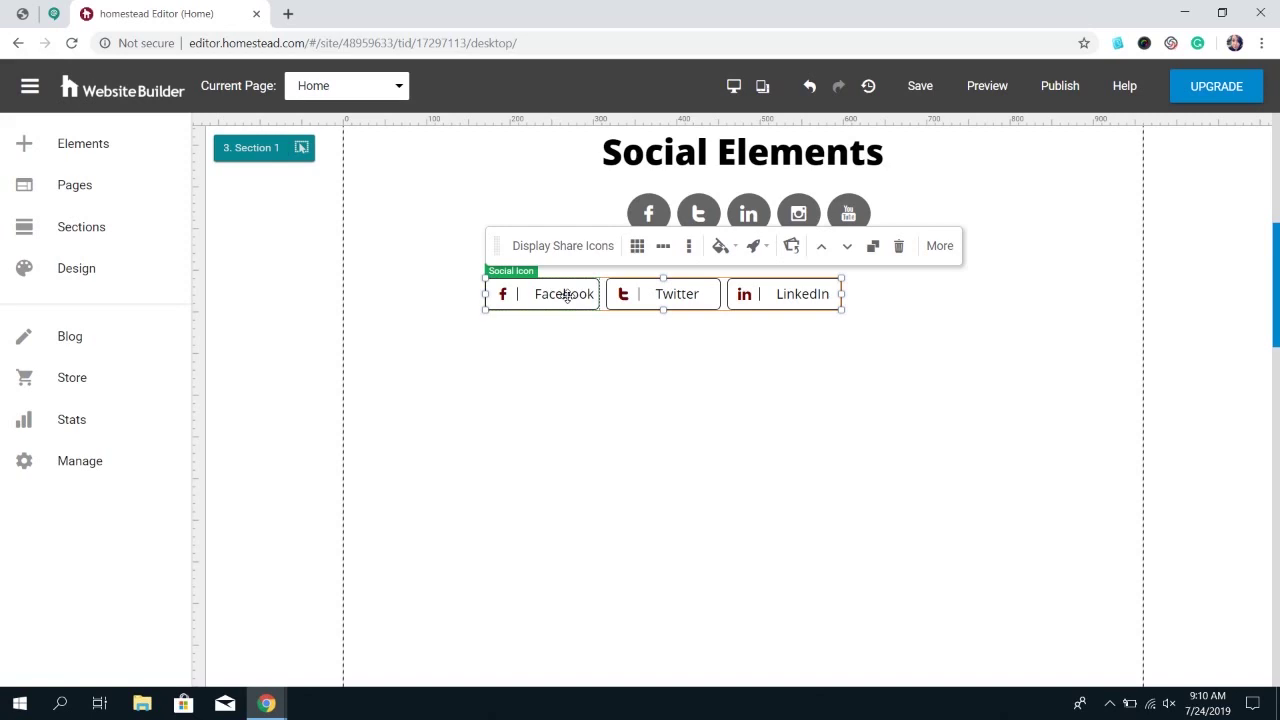
# Drag the share-button row right so it sits centred under the social icons.
pyautogui.moveTo(567, 296); pyautogui.dragTo(645, 289)
pyautogui.doubleClick(645, 289)
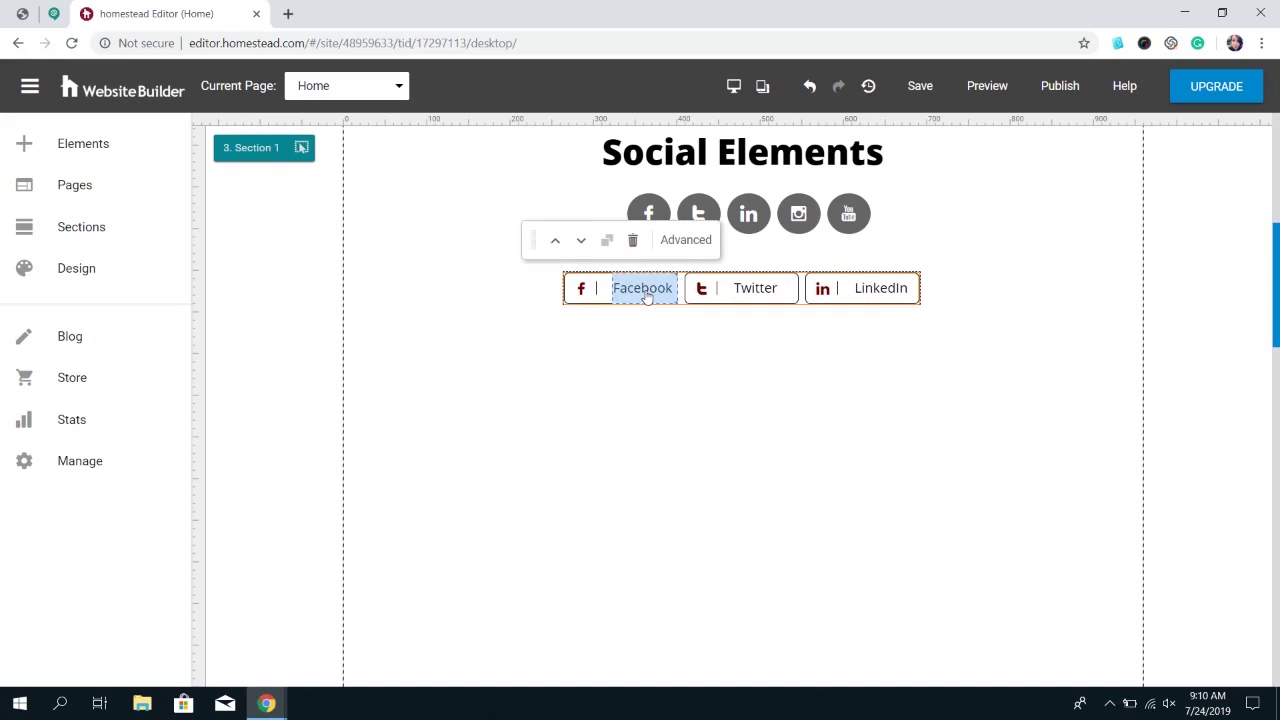
pyautogui.click(288, 266)
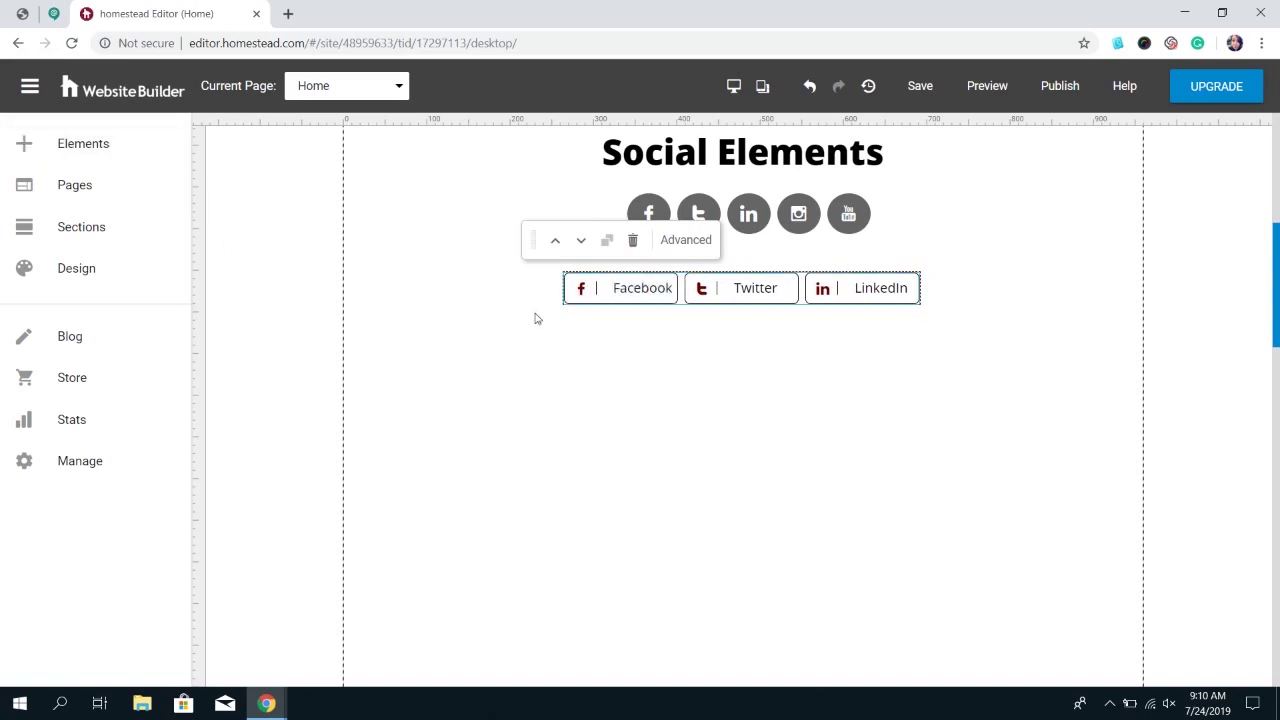
# Reselect the share buttons and open their advanced options through More.
pyautogui.click(743, 366)
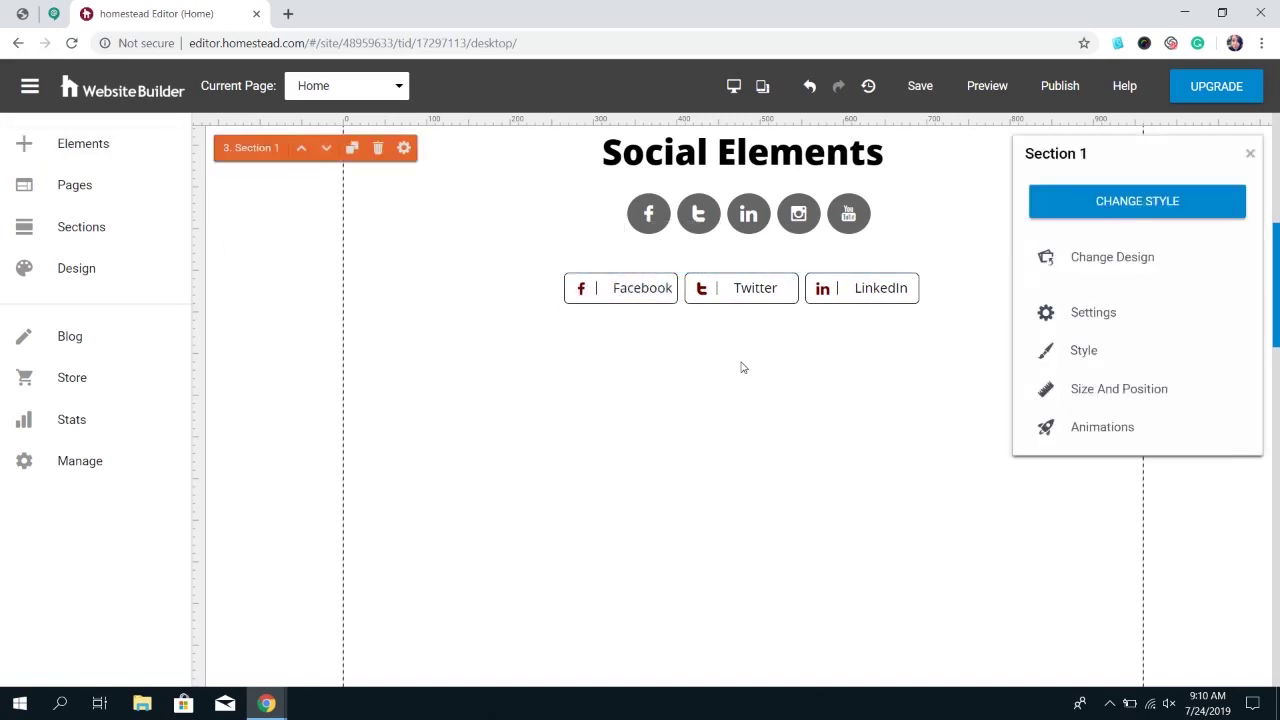
pyautogui.click(761, 300)
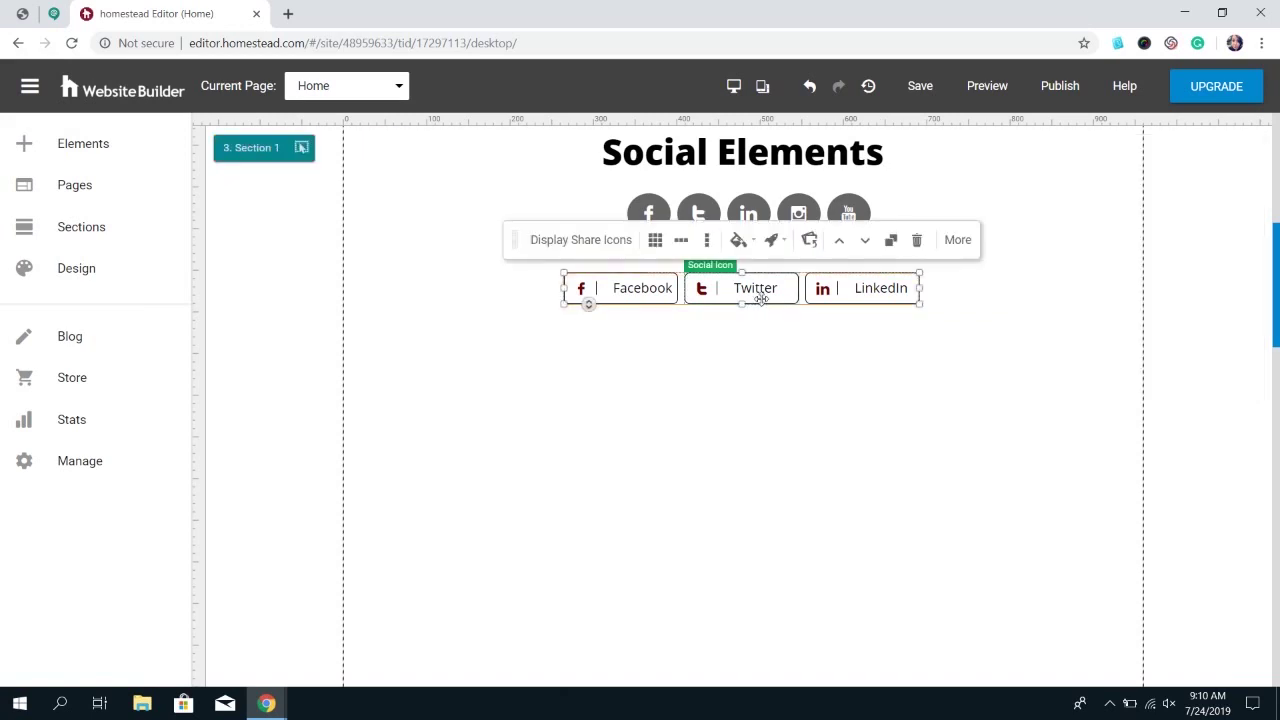
pyautogui.click(956, 239)
pyautogui.rightClick(713, 262)
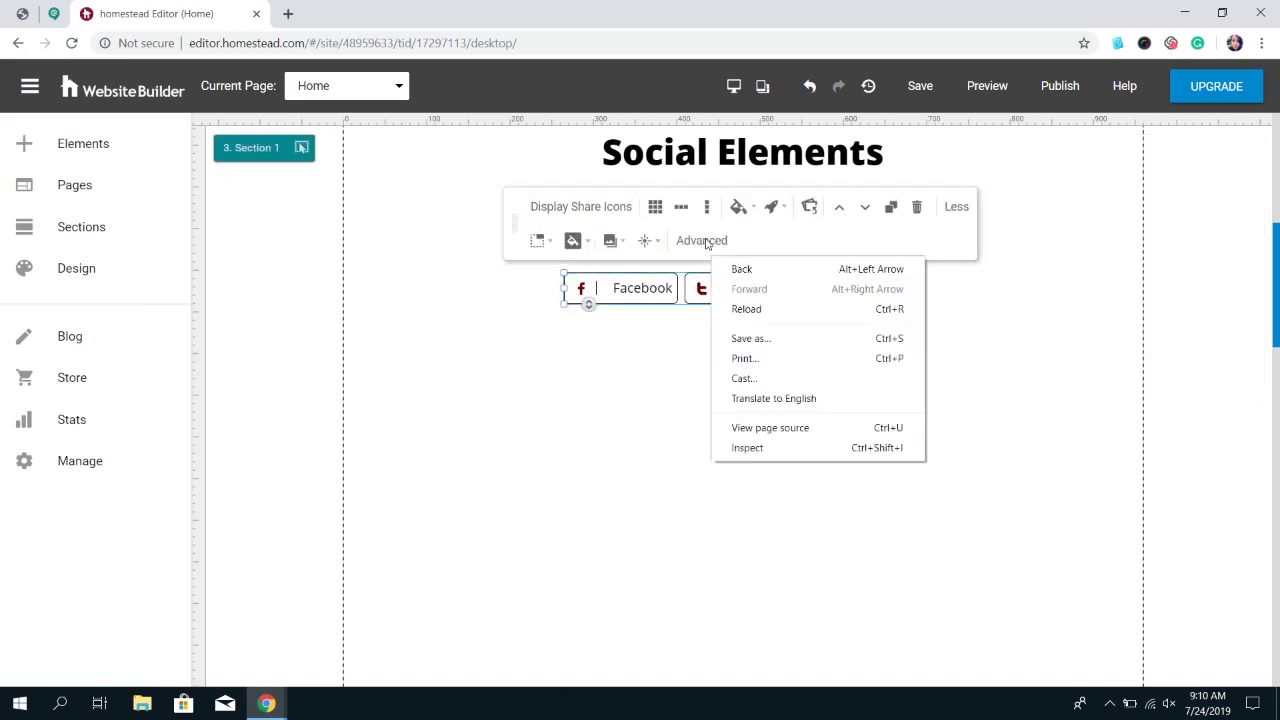
pyautogui.click(704, 241)
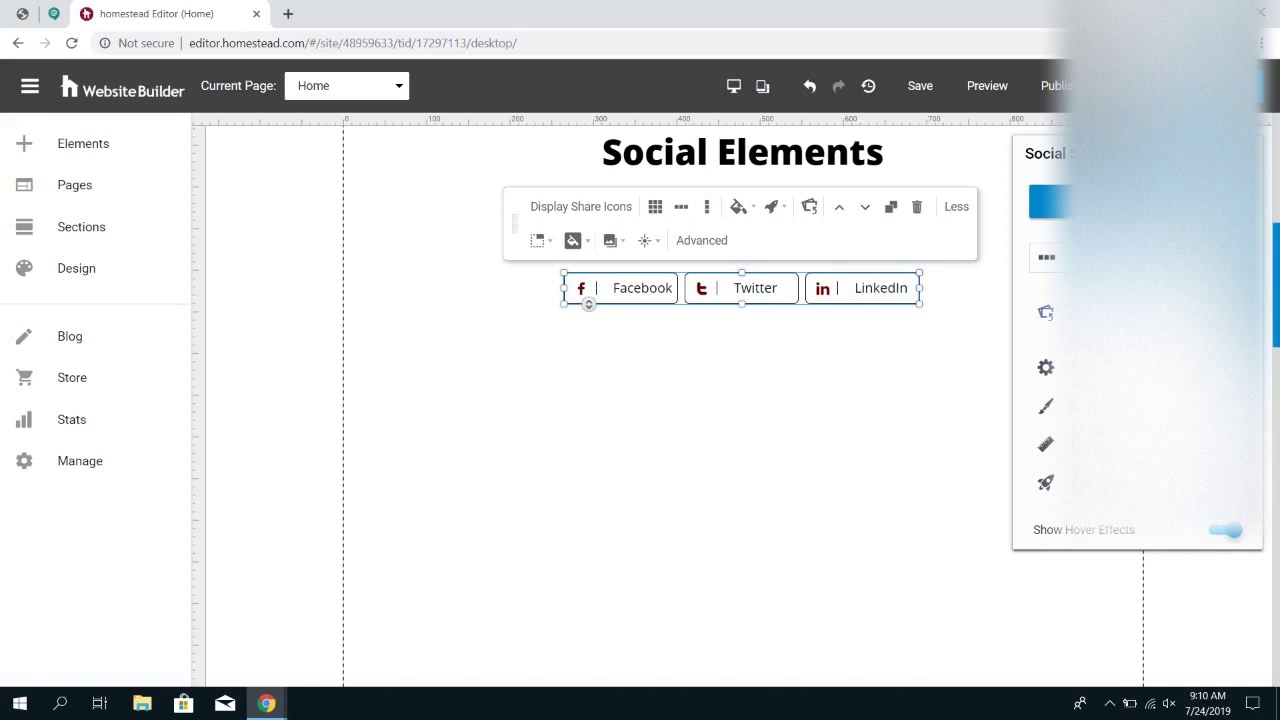
pyautogui.click(1140, 202)
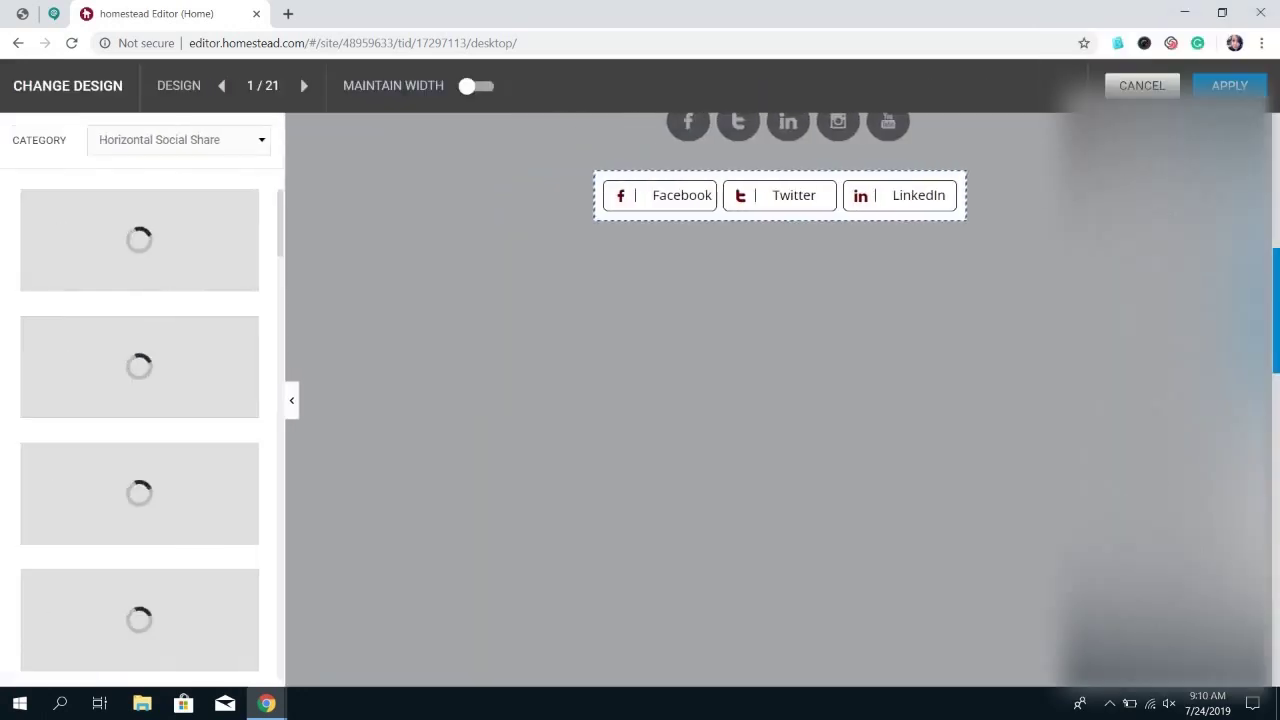
pyautogui.scroll(-1, 177, 372)
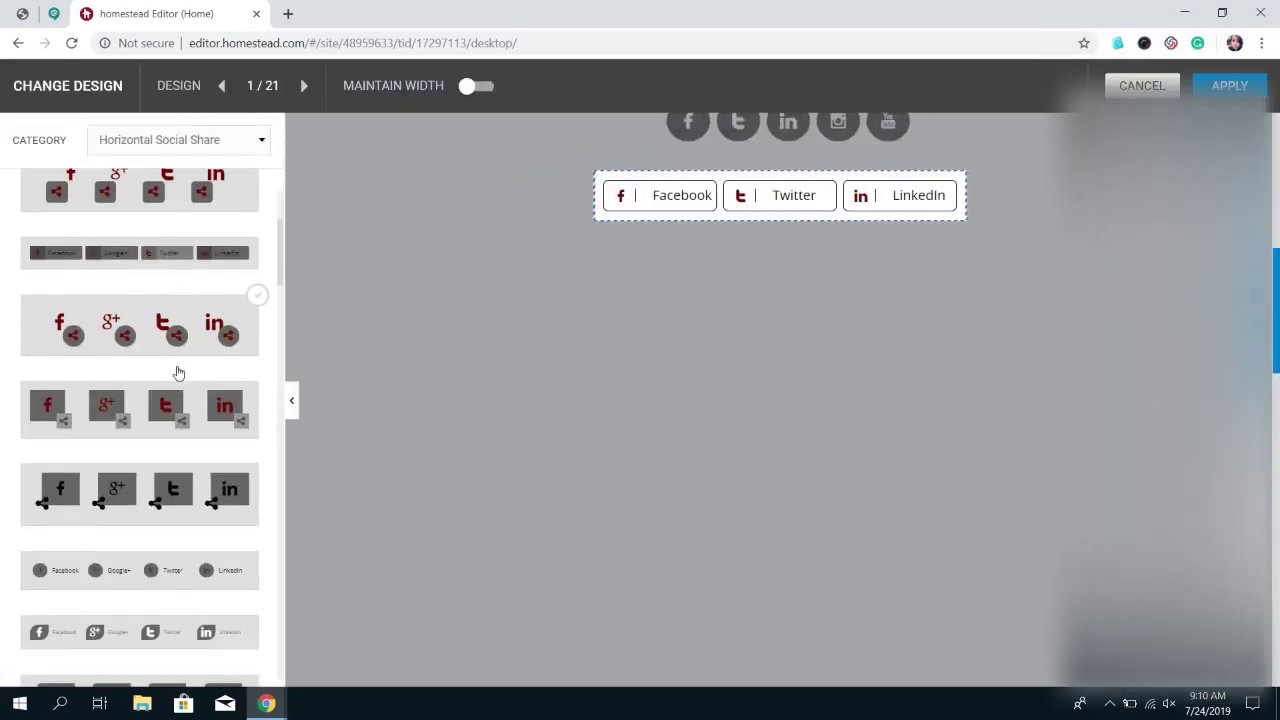
pyautogui.scroll(-2, 177, 372)
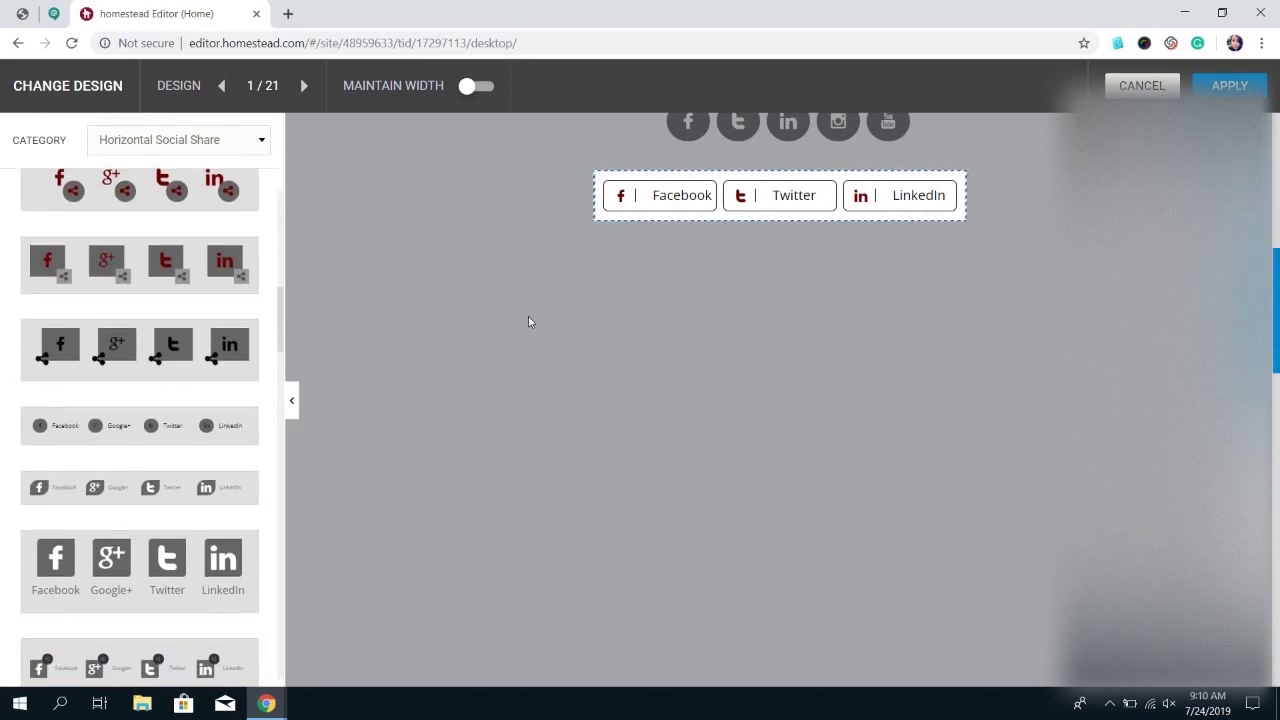
pyautogui.click(1157, 85)
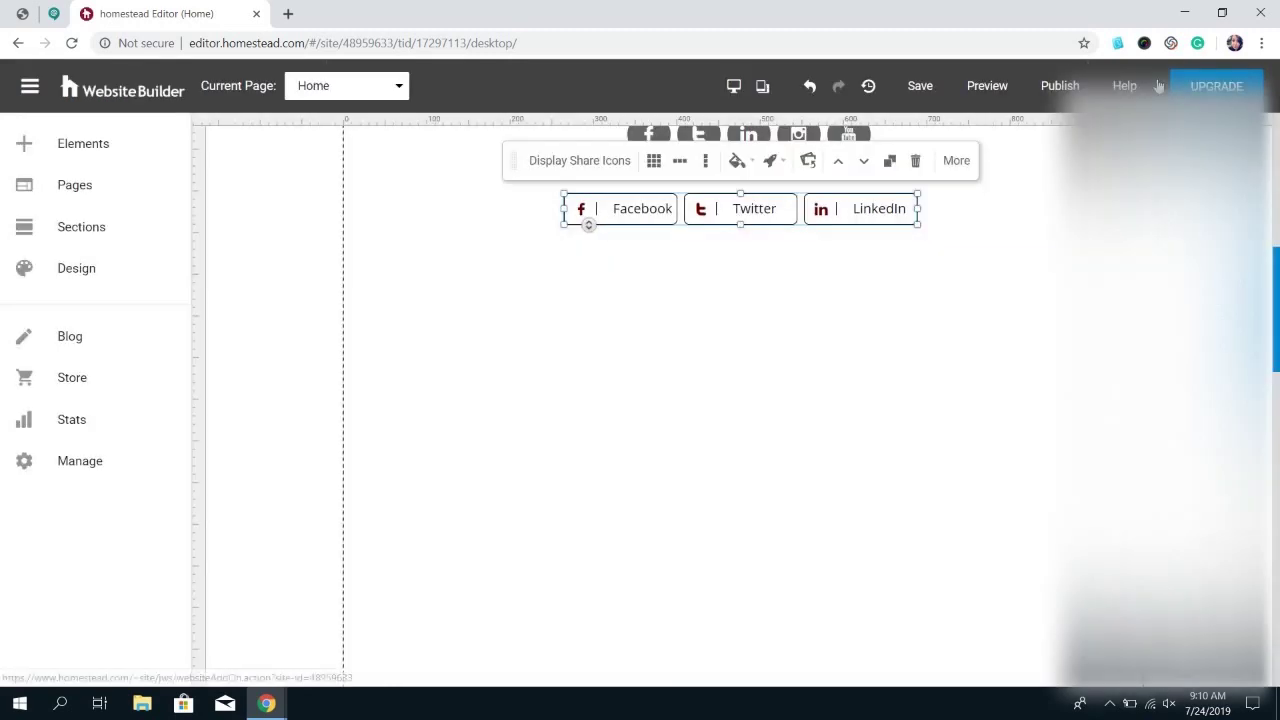
# Drop a Facebook Like Button from the Social elements just below the share buttons.
pyautogui.click(40, 160)
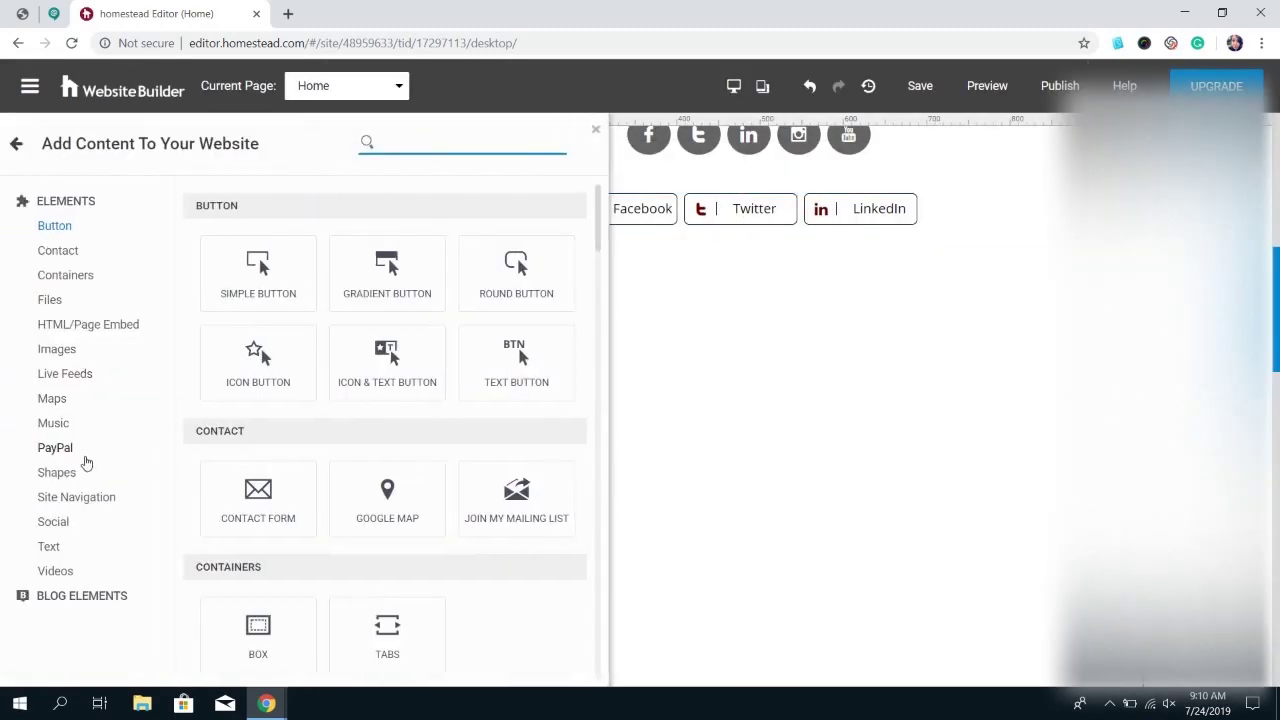
pyautogui.click(50, 521)
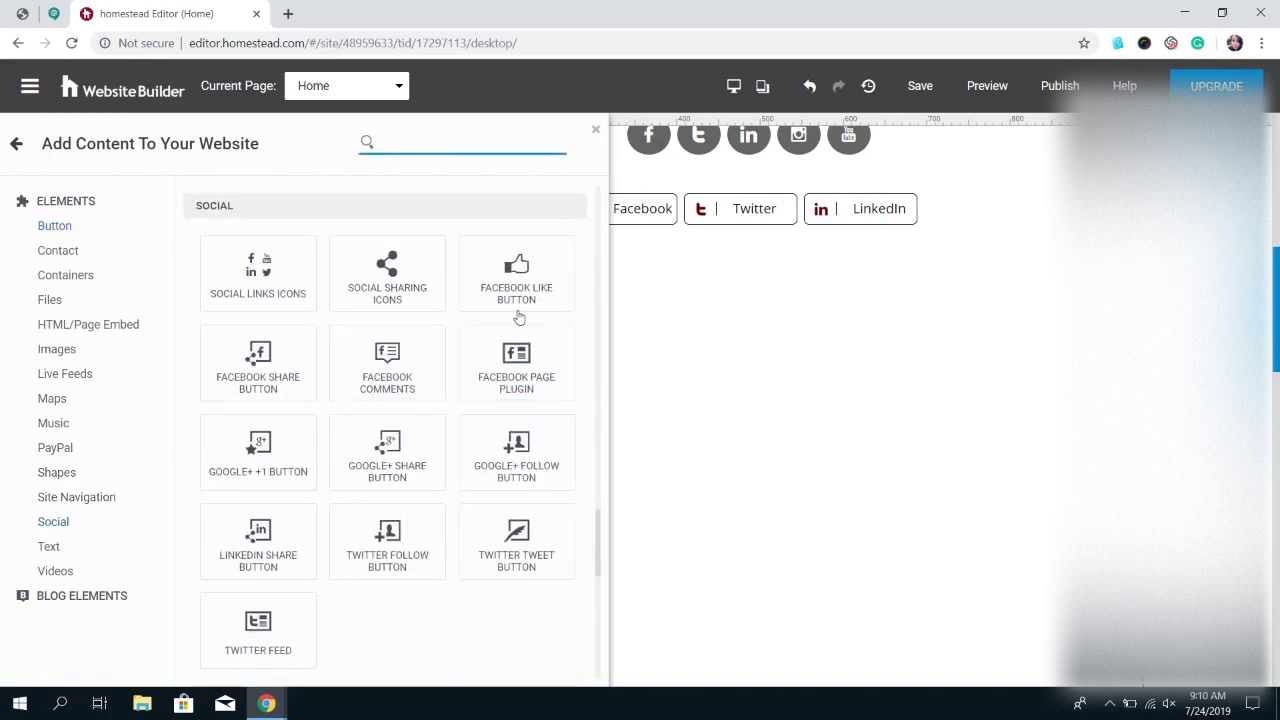
pyautogui.moveTo(505, 275); pyautogui.dragTo(598, 263)
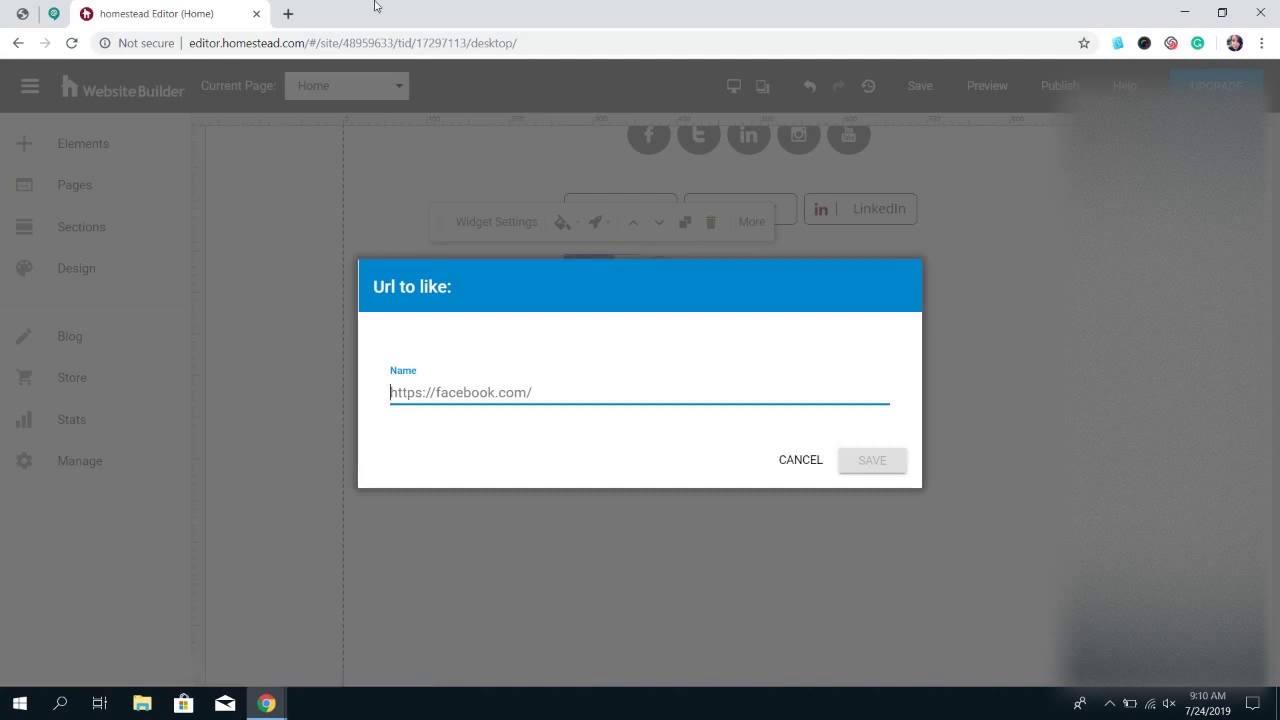
# Load the Homestead Websites Facebook page in a new Chrome tab, copy its address, then close it.
pyautogui.click(288, 15)
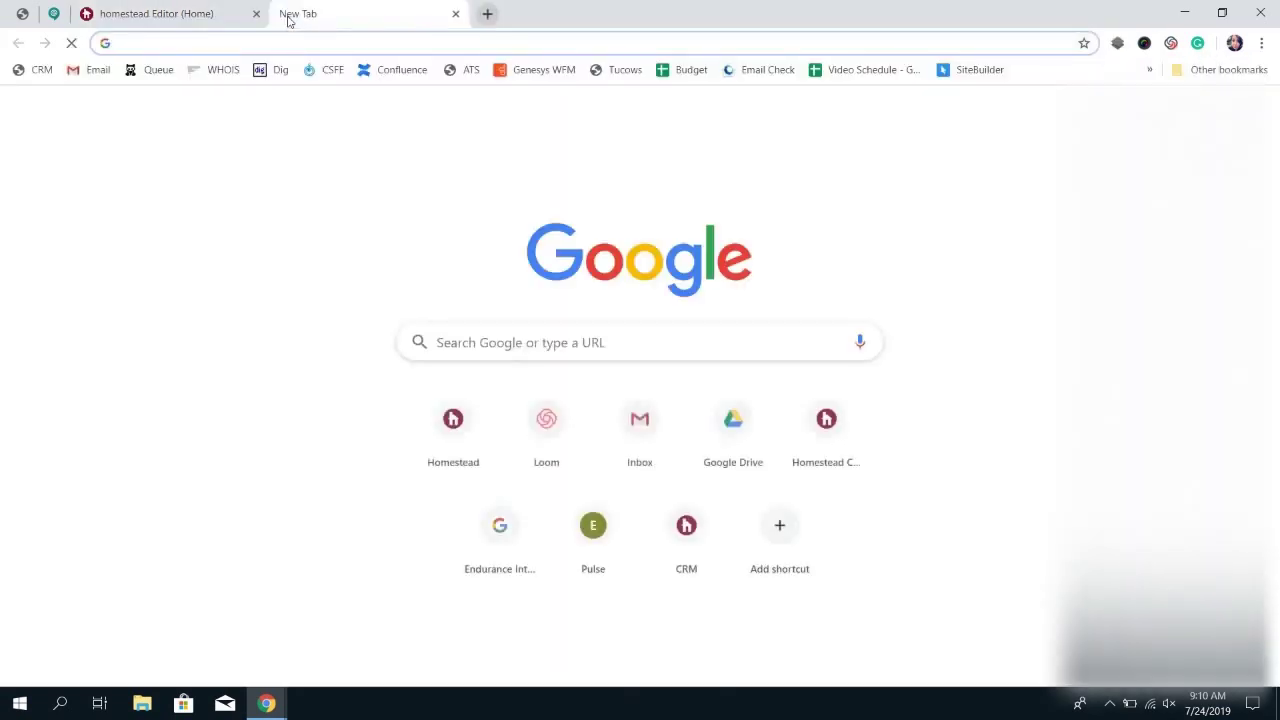
pyautogui.write('facebook.com')
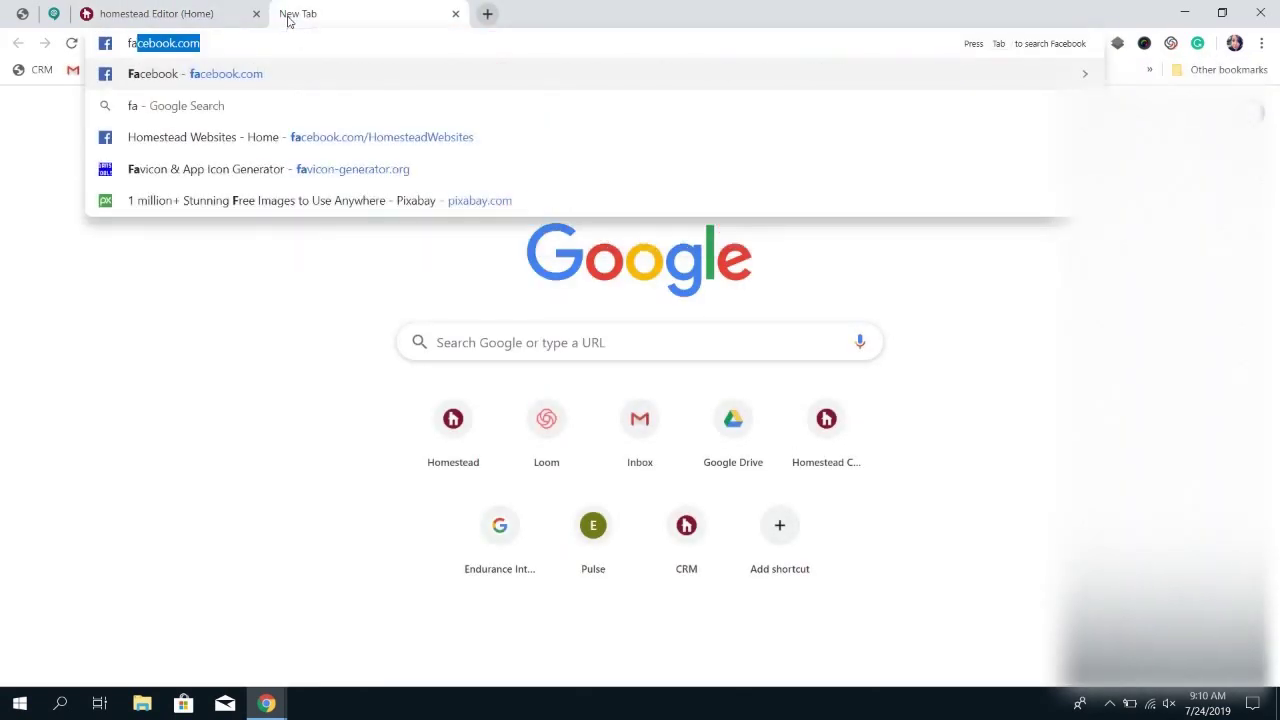
pyautogui.press('Down')
pyautogui.press('Down')
pyautogui.press('Return')
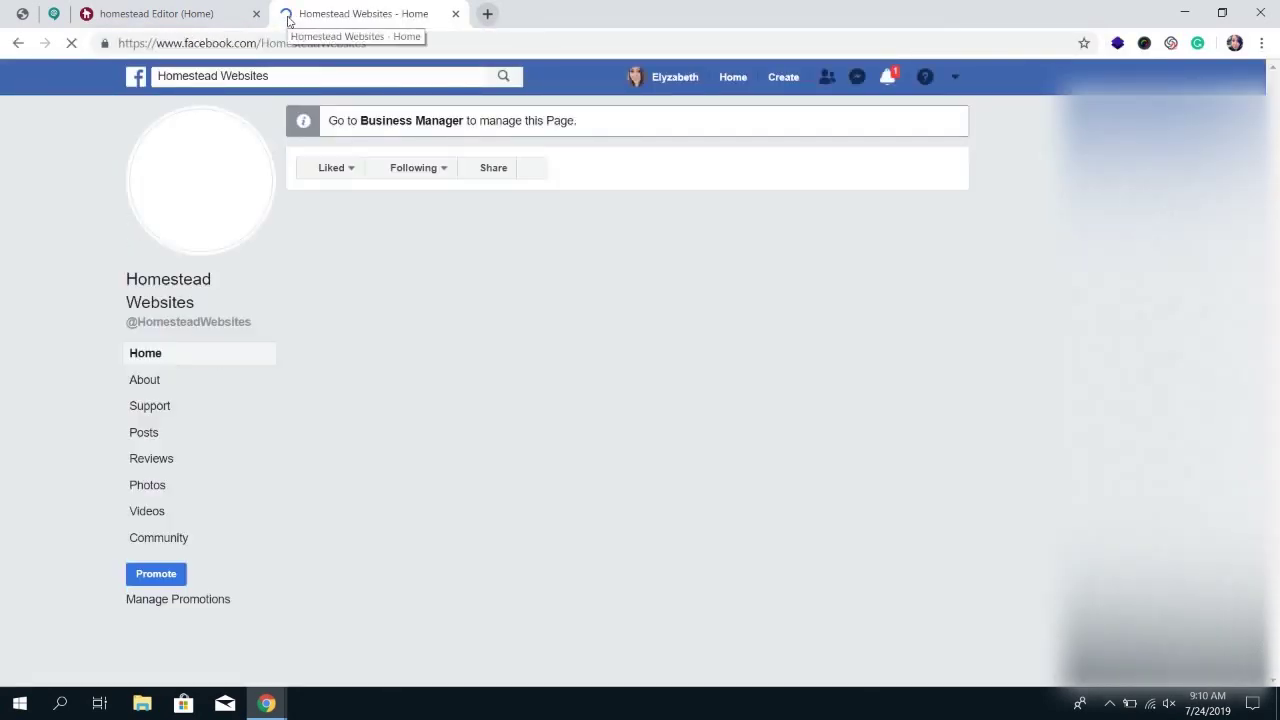
pyautogui.click(349, 43)
pyautogui.hotkey('ctrl', 'c')
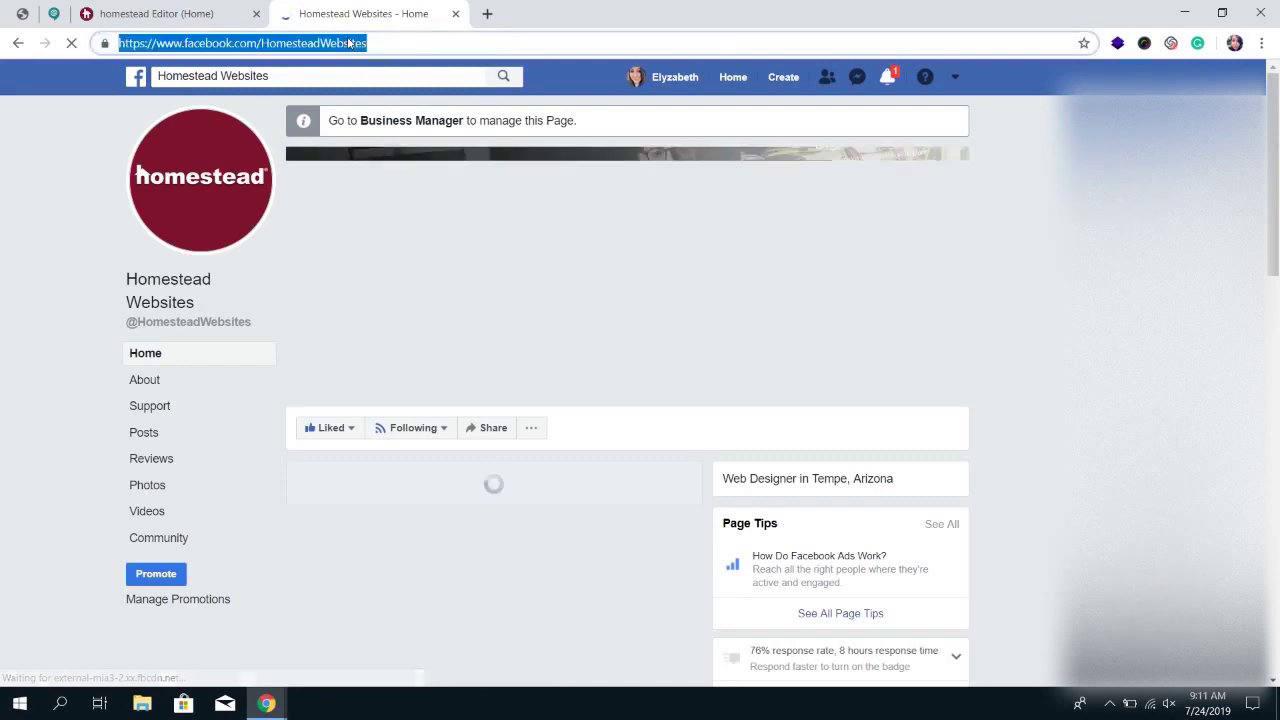
pyautogui.click(455, 15)
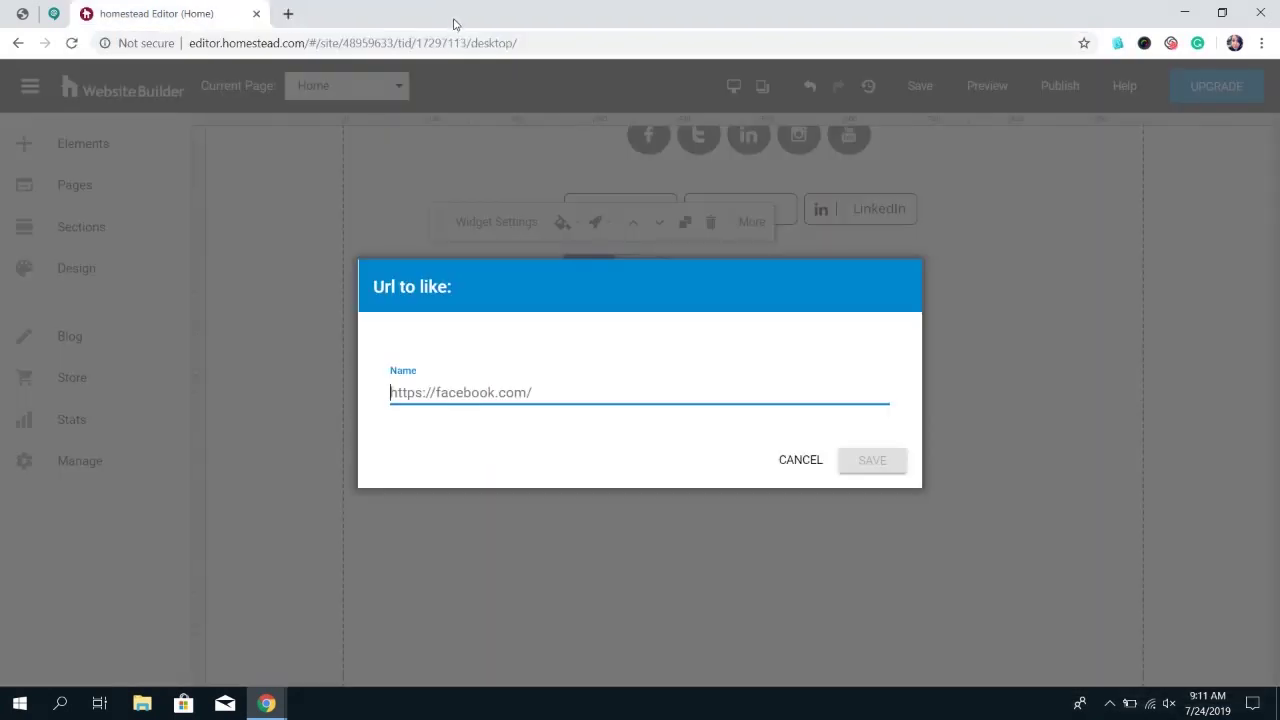
pyautogui.hotkey('ctrl', 'v')
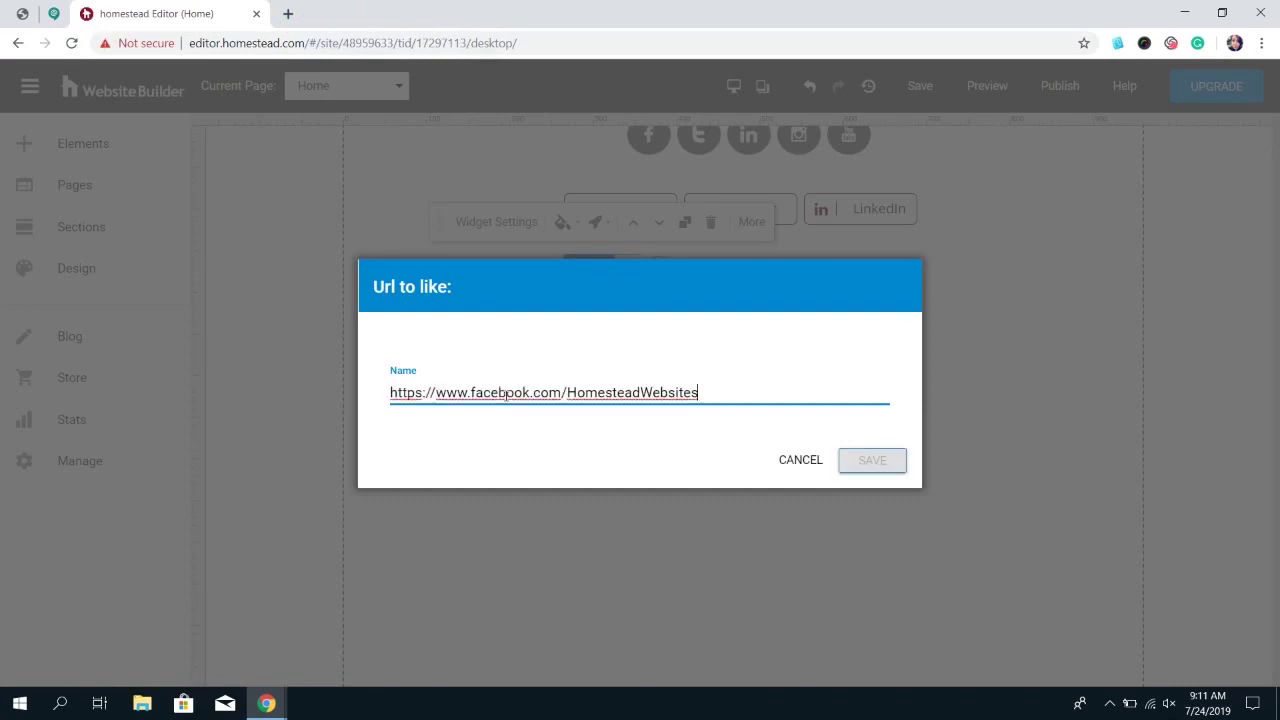
pyautogui.click(872, 460)
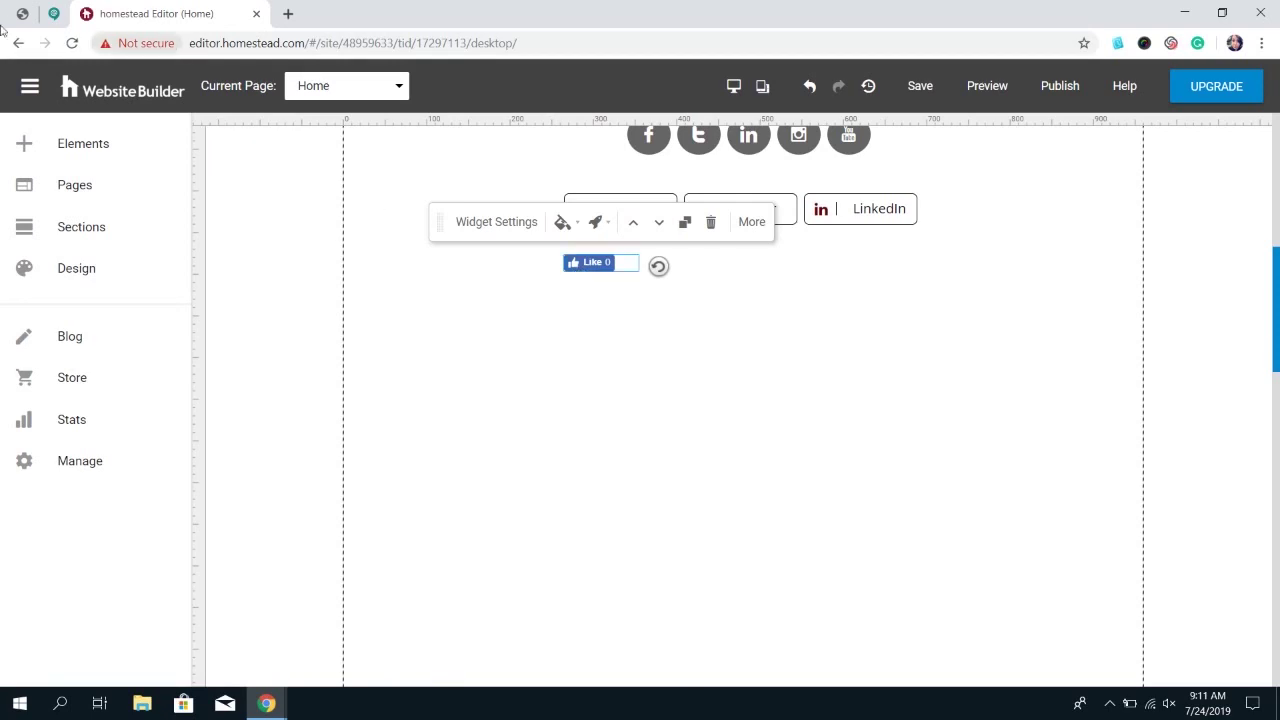
pyautogui.click(75, 148)
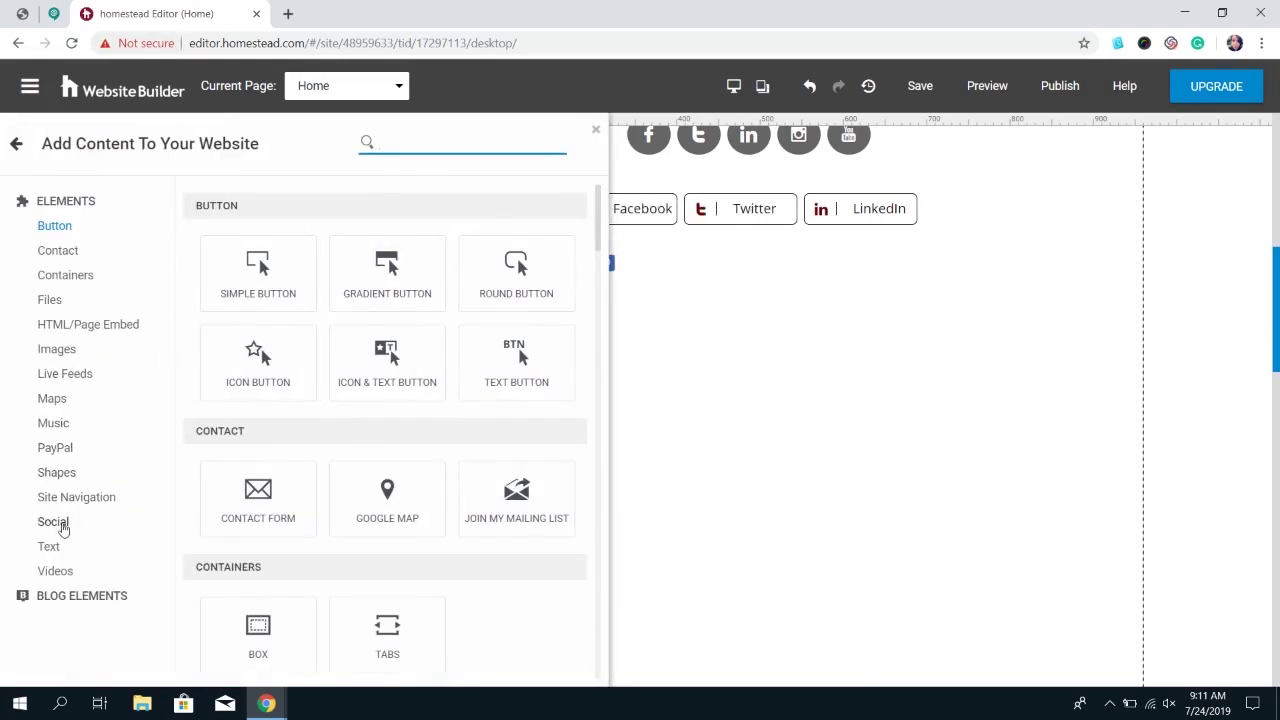
pyautogui.click(62, 524)
pyautogui.moveTo(262, 368); pyautogui.dragTo(724, 263)
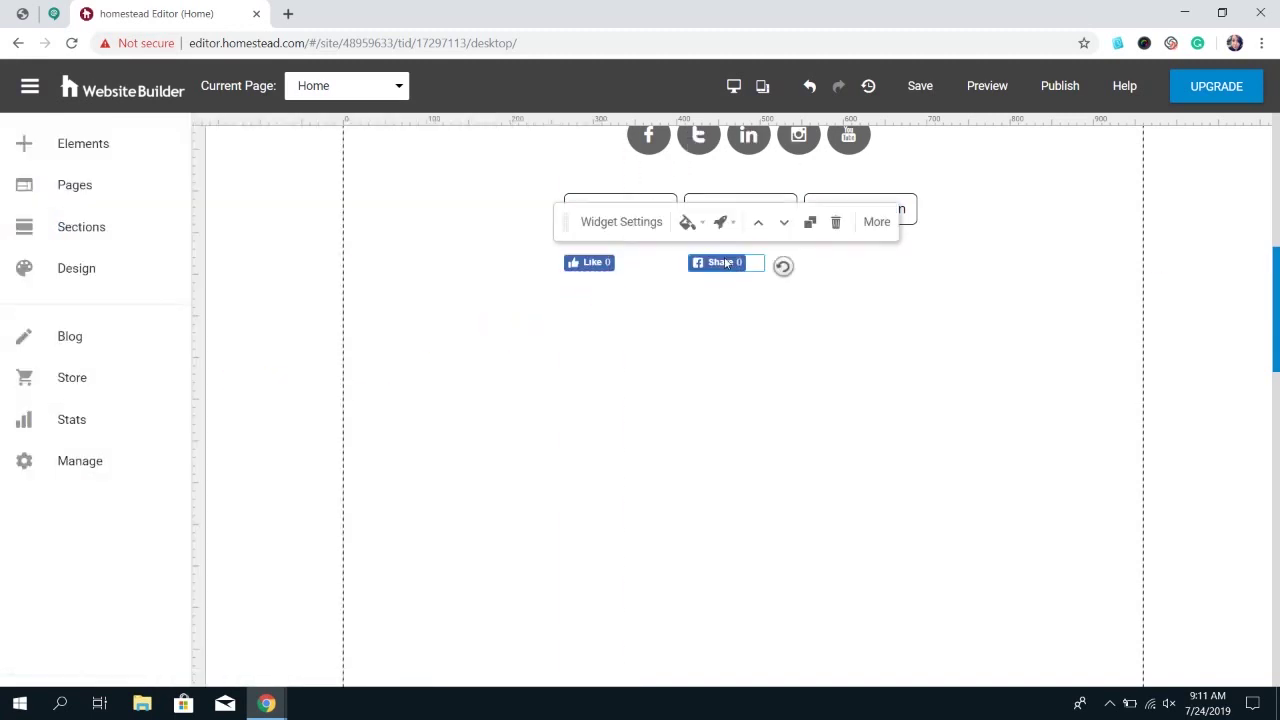
pyautogui.click(645, 224)
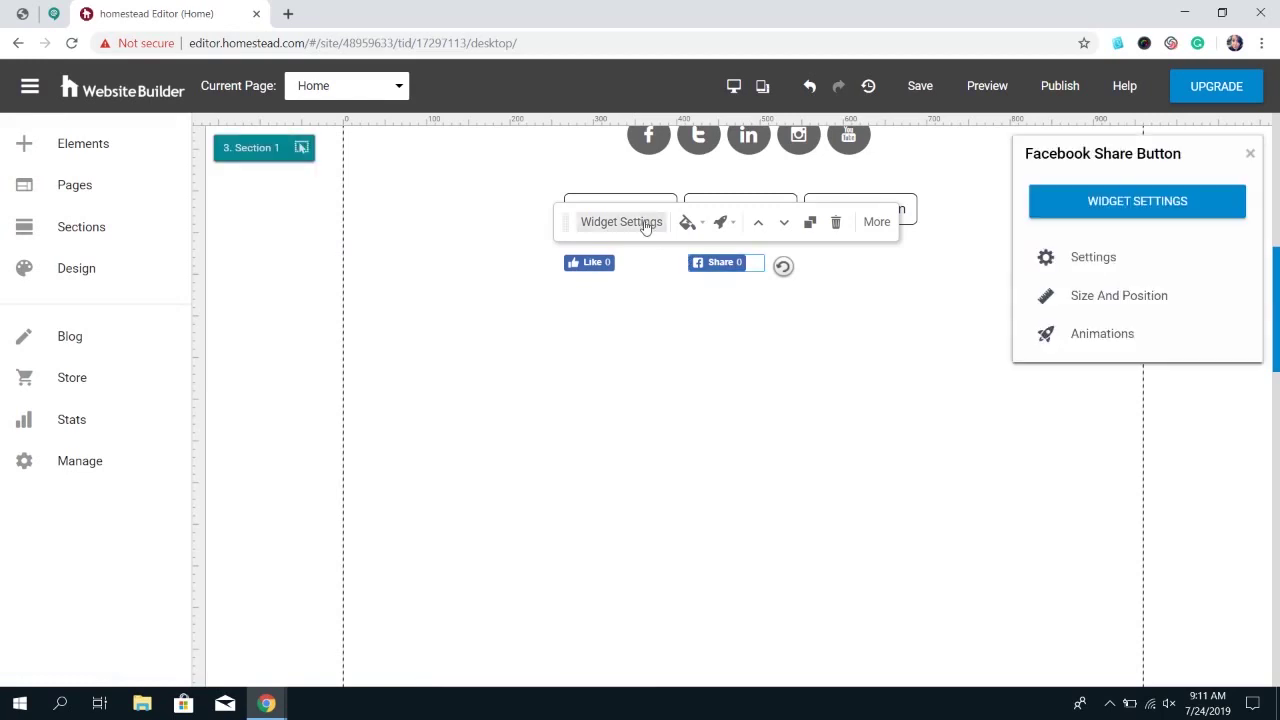
pyautogui.click(1083, 257)
pyautogui.click(1063, 237)
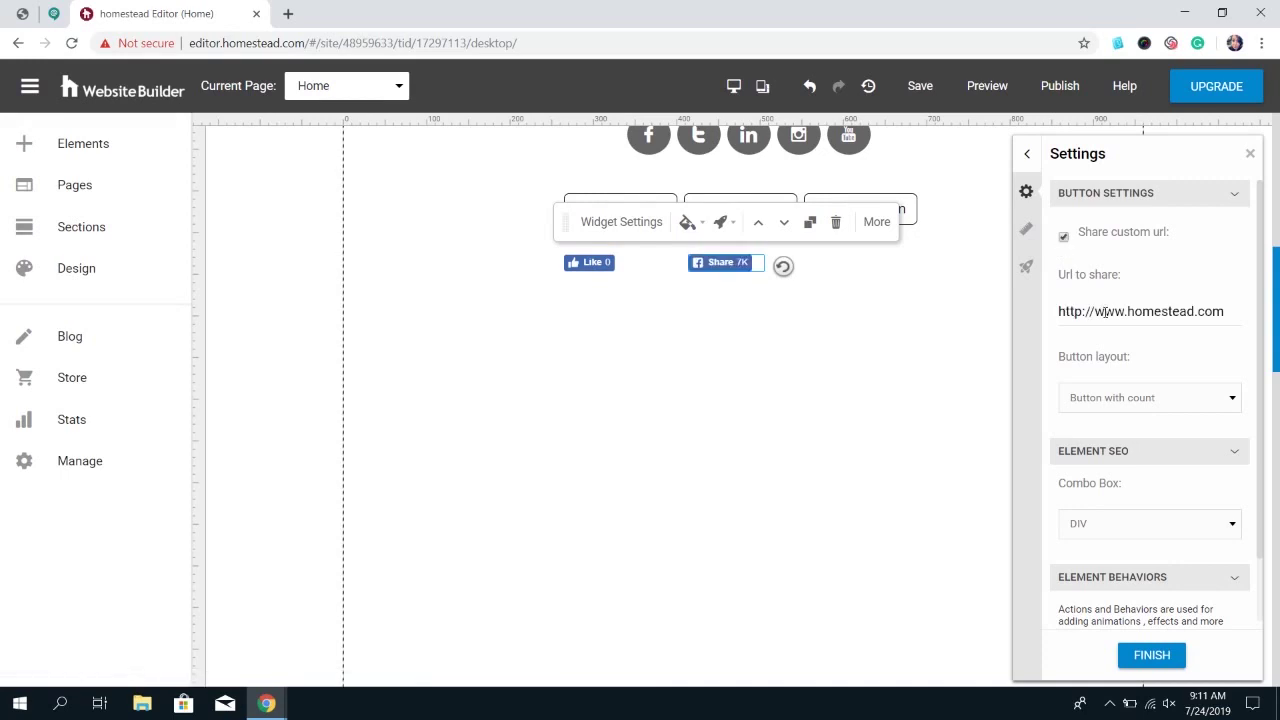
pyautogui.tripleClick(1105, 311)
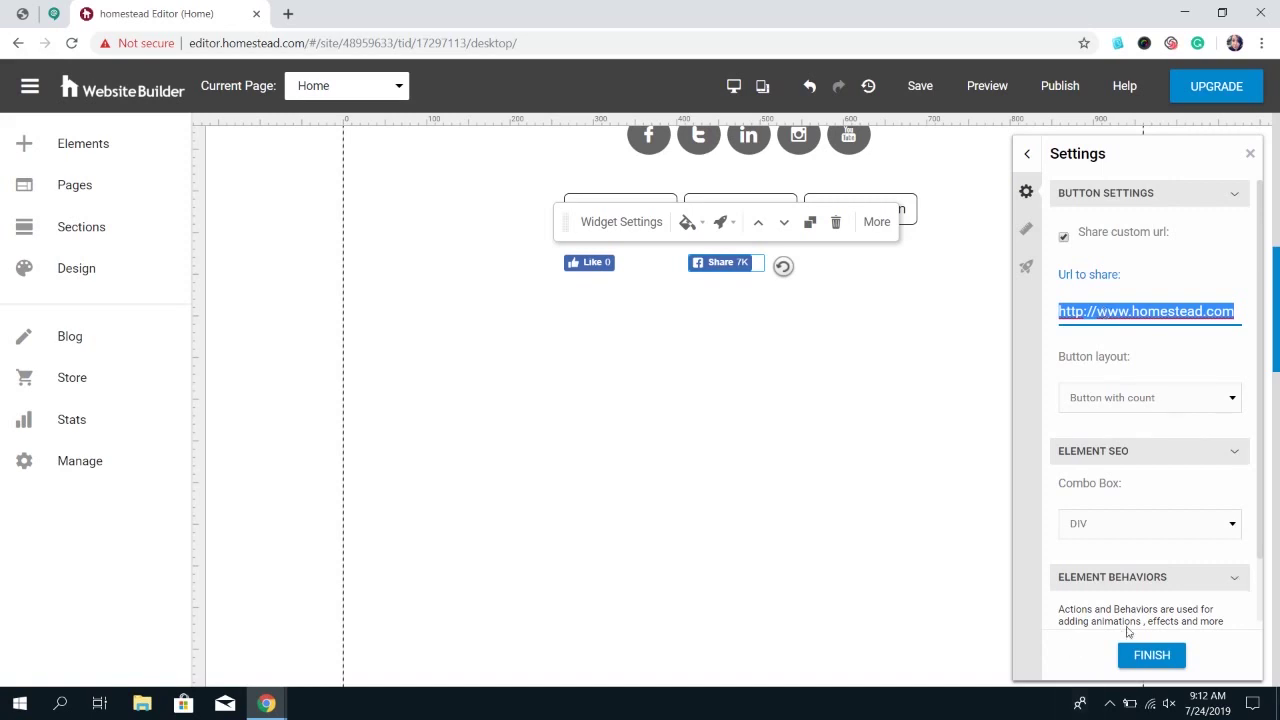
pyautogui.click(1151, 655)
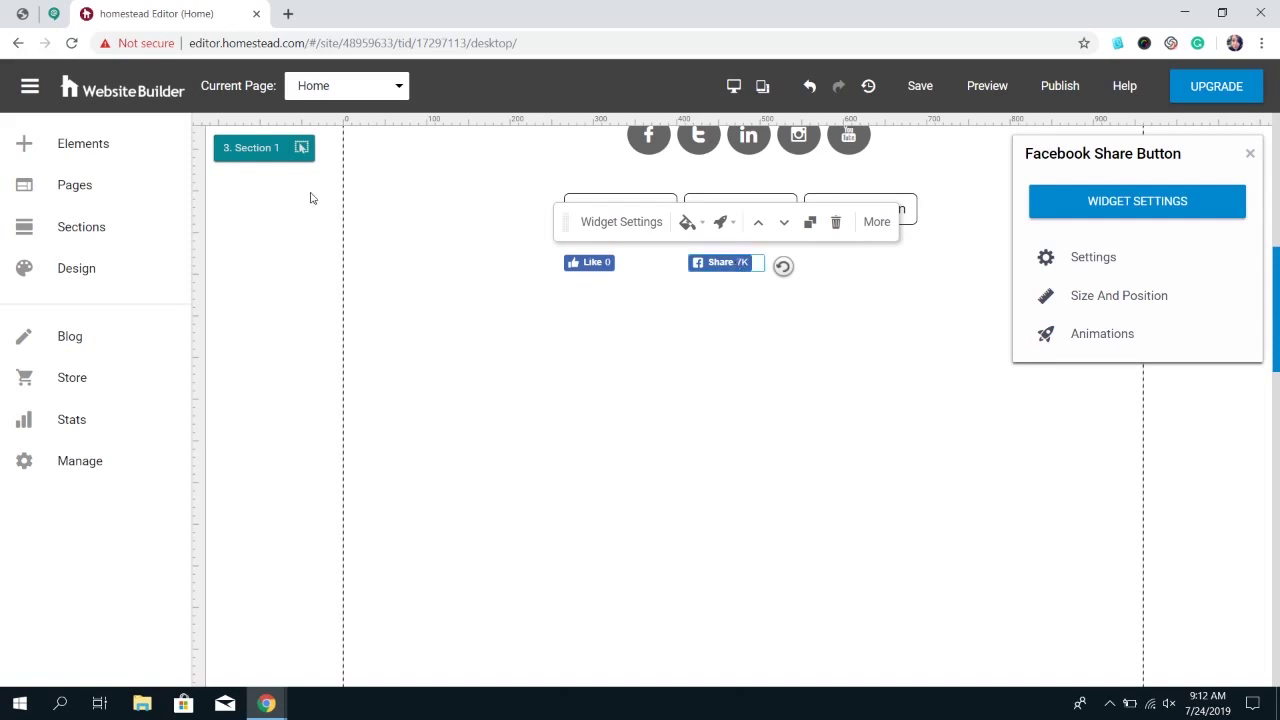
# Place a Facebook Comments box below the Like and Share buttons.
pyautogui.click(138, 145)
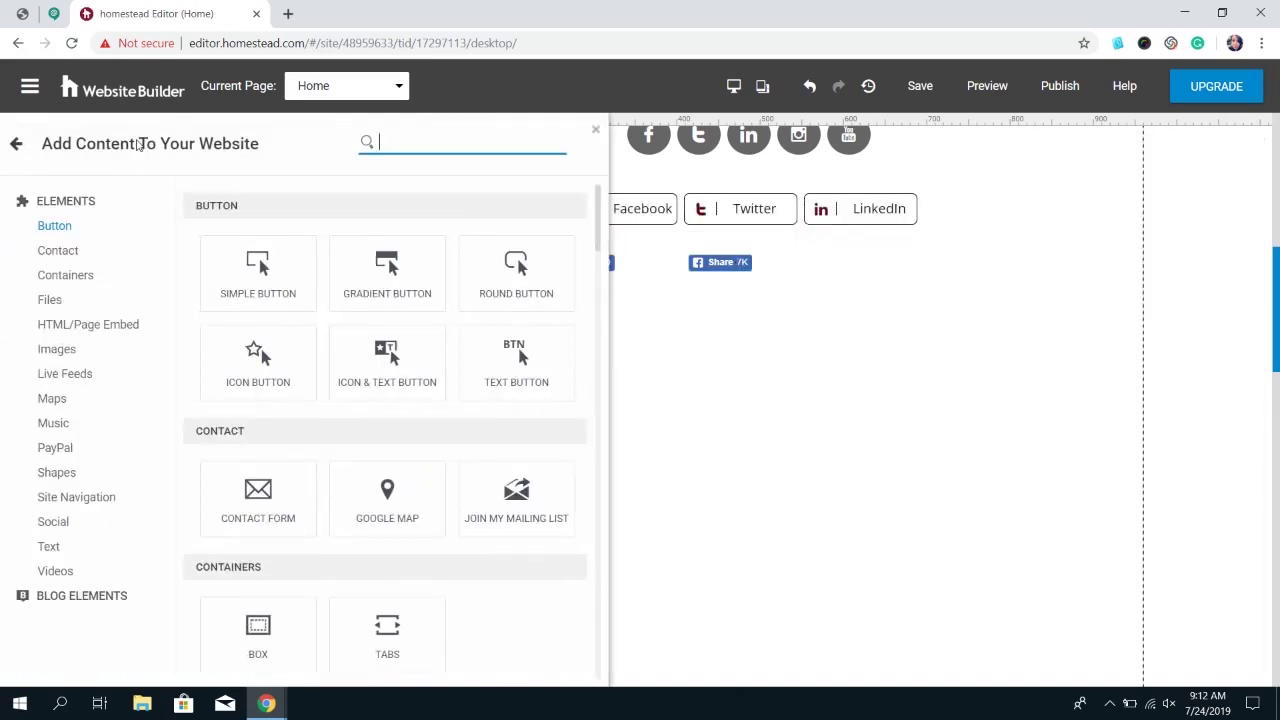
pyautogui.click(63, 526)
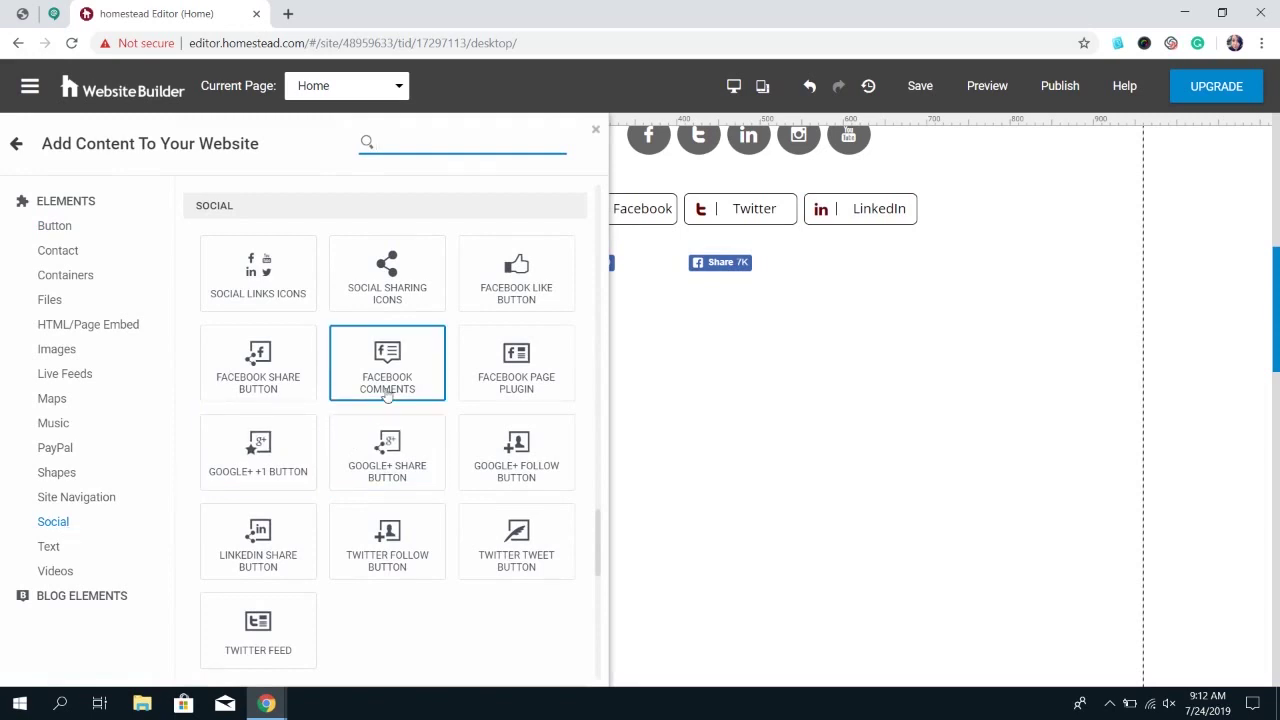
pyautogui.moveTo(387, 395); pyautogui.dragTo(731, 370)
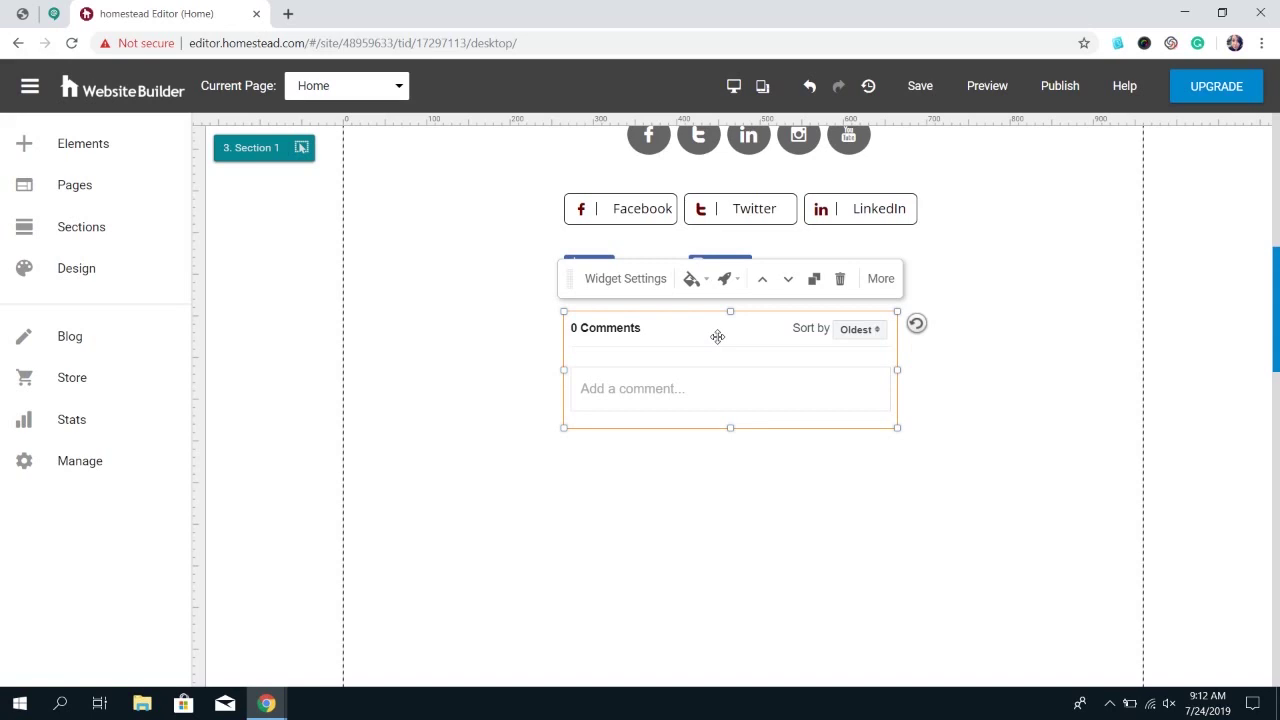
# Review the comments box's widget settings, then deselect it.
pyautogui.click(626, 281)
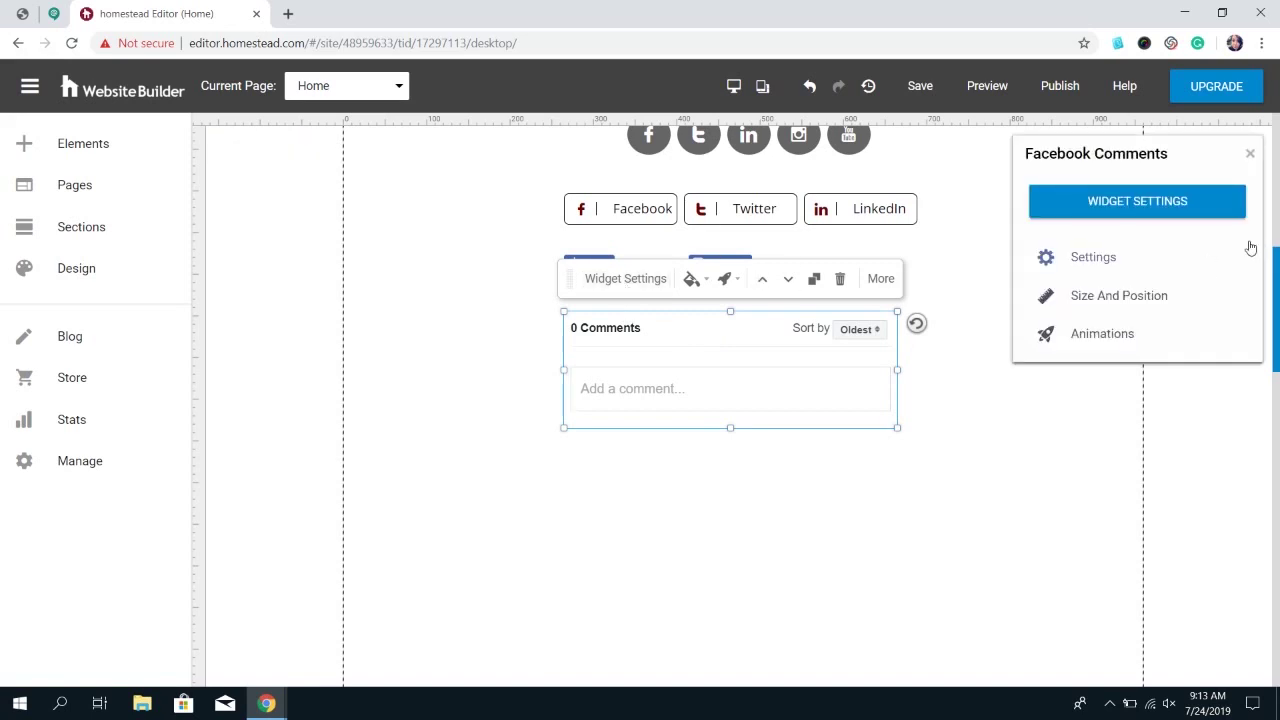
pyautogui.click(1120, 258)
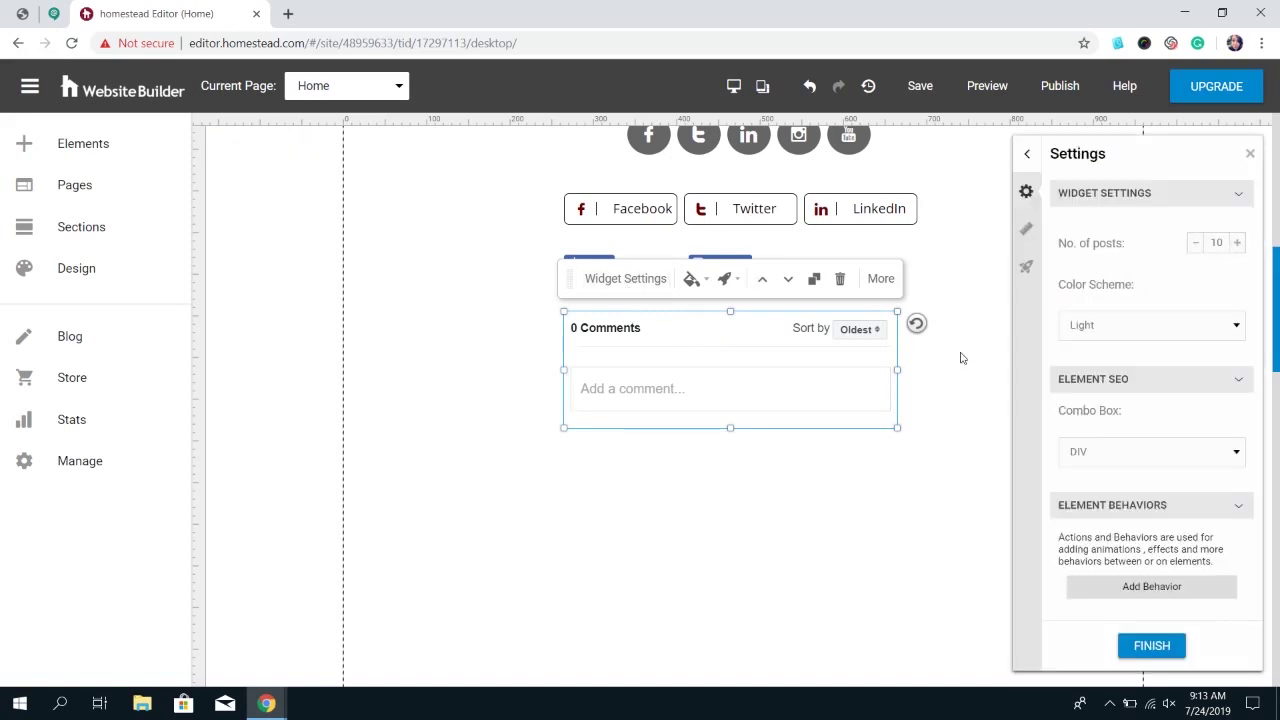
pyautogui.click(848, 460)
pyautogui.click(837, 397)
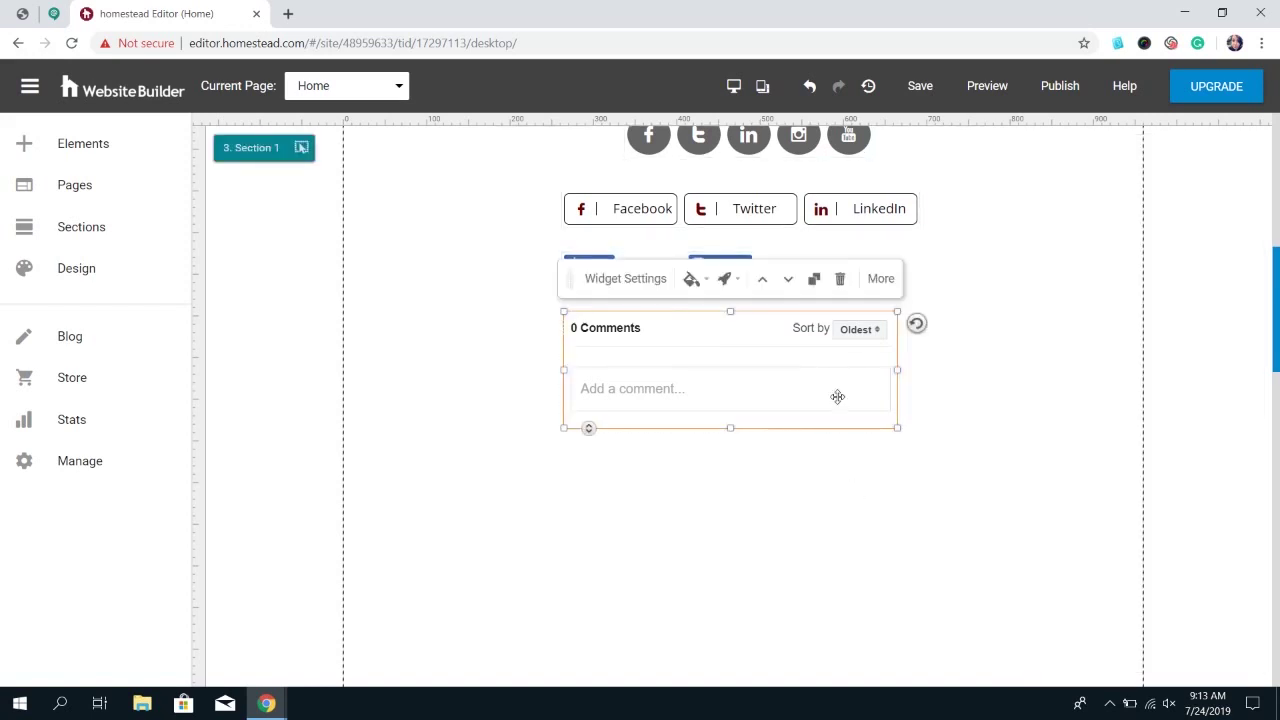
pyautogui.click(951, 440)
pyautogui.click(109, 159)
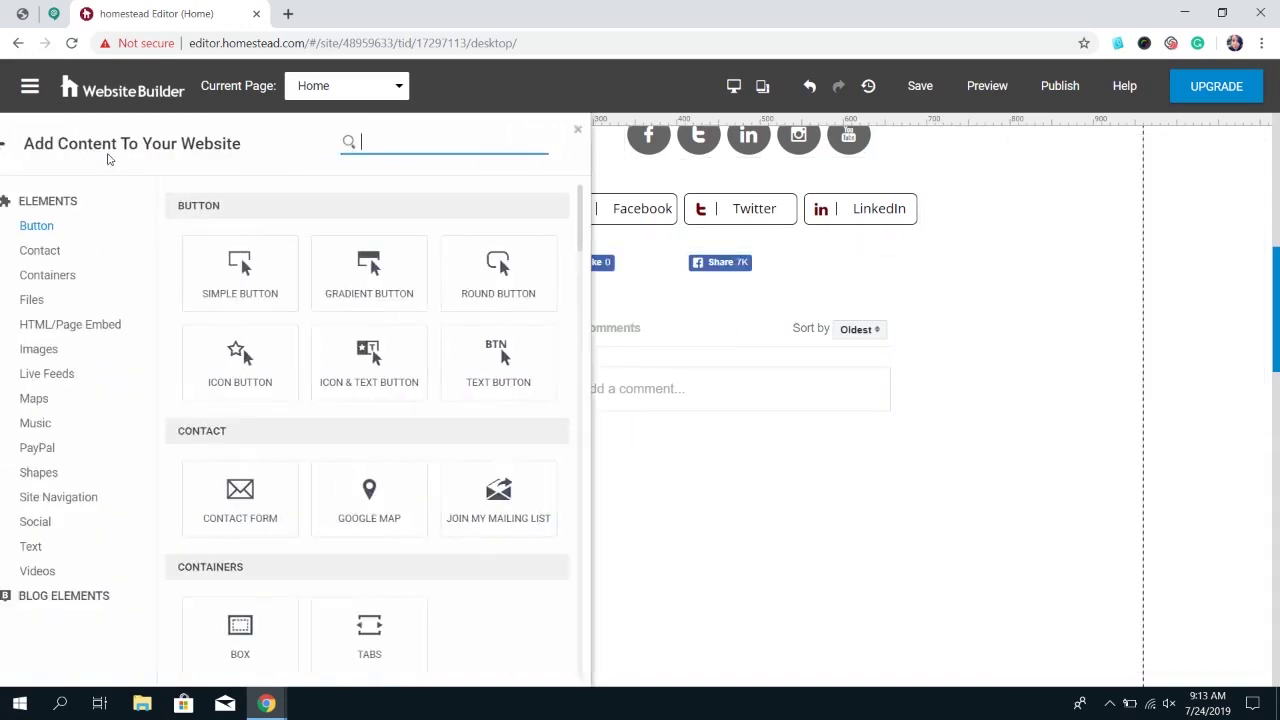
# Drop a Facebook Page box below the comments, pointing at the Homestead Websites Facebook page.
pyautogui.click(52, 522)
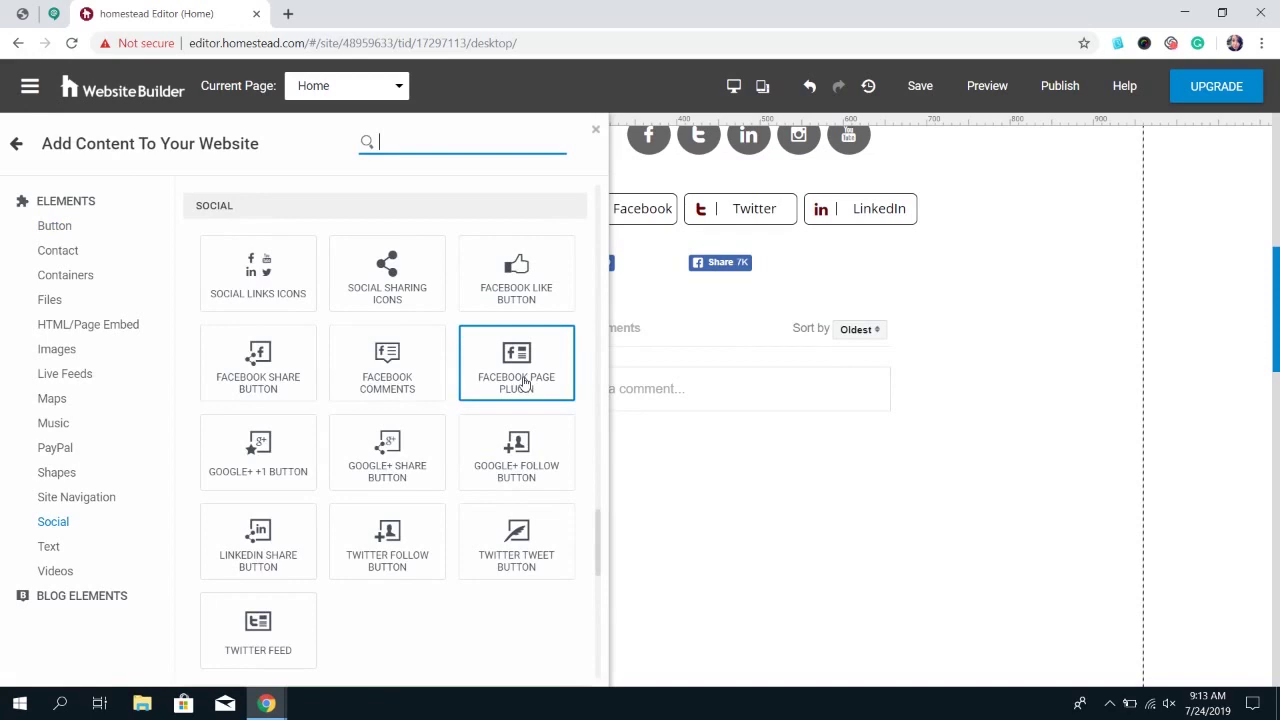
pyautogui.moveTo(524, 384); pyautogui.dragTo(712, 531)
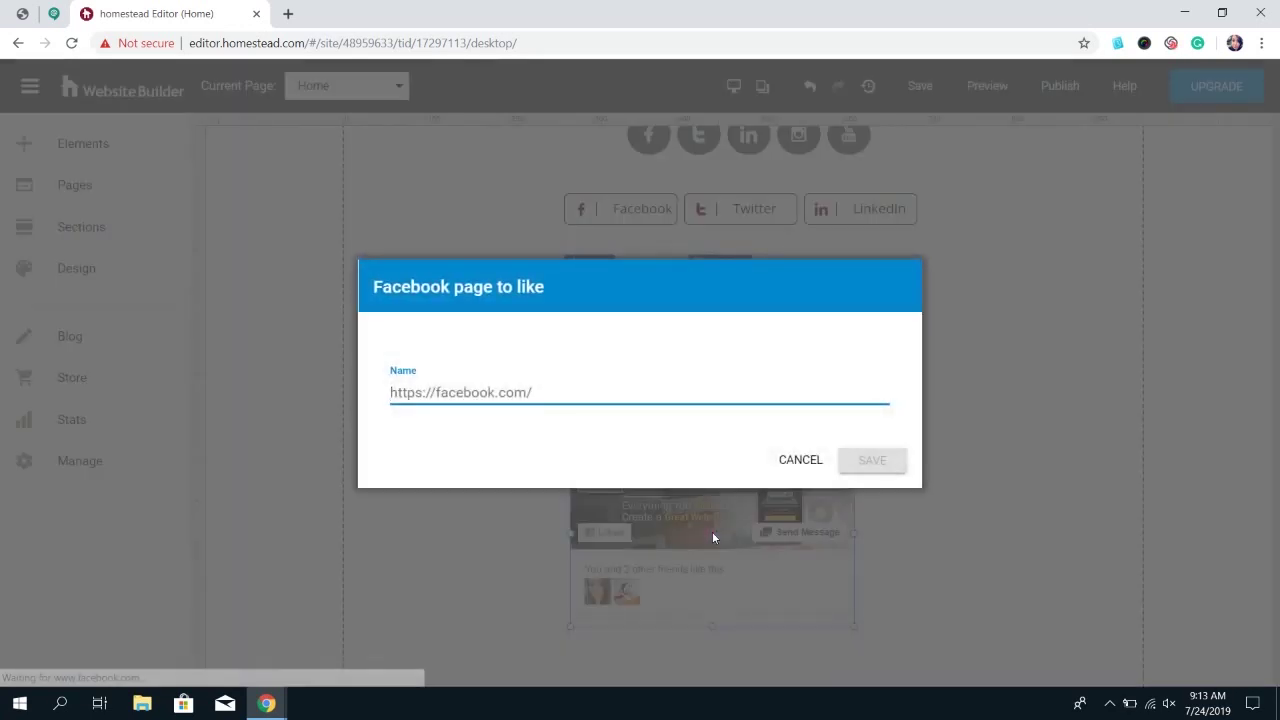
pyautogui.write('https://www.facebook.com/HomesteadWebsites')
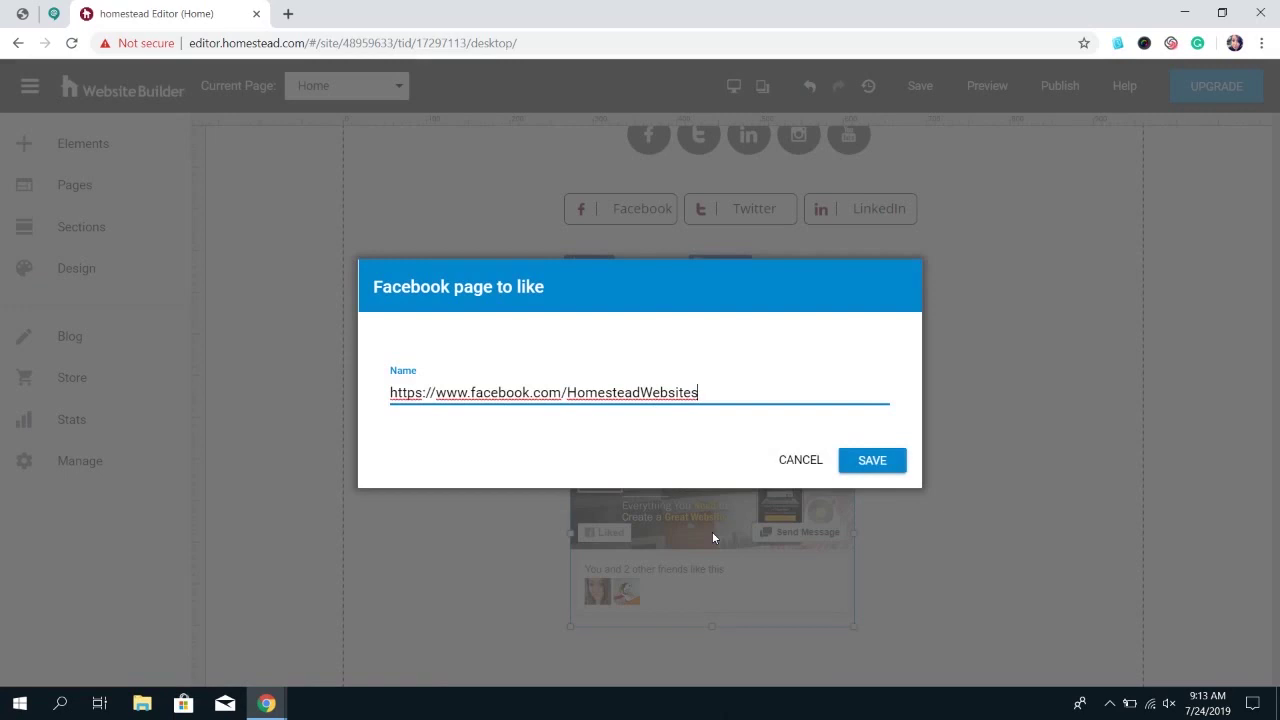
pyautogui.click(868, 461)
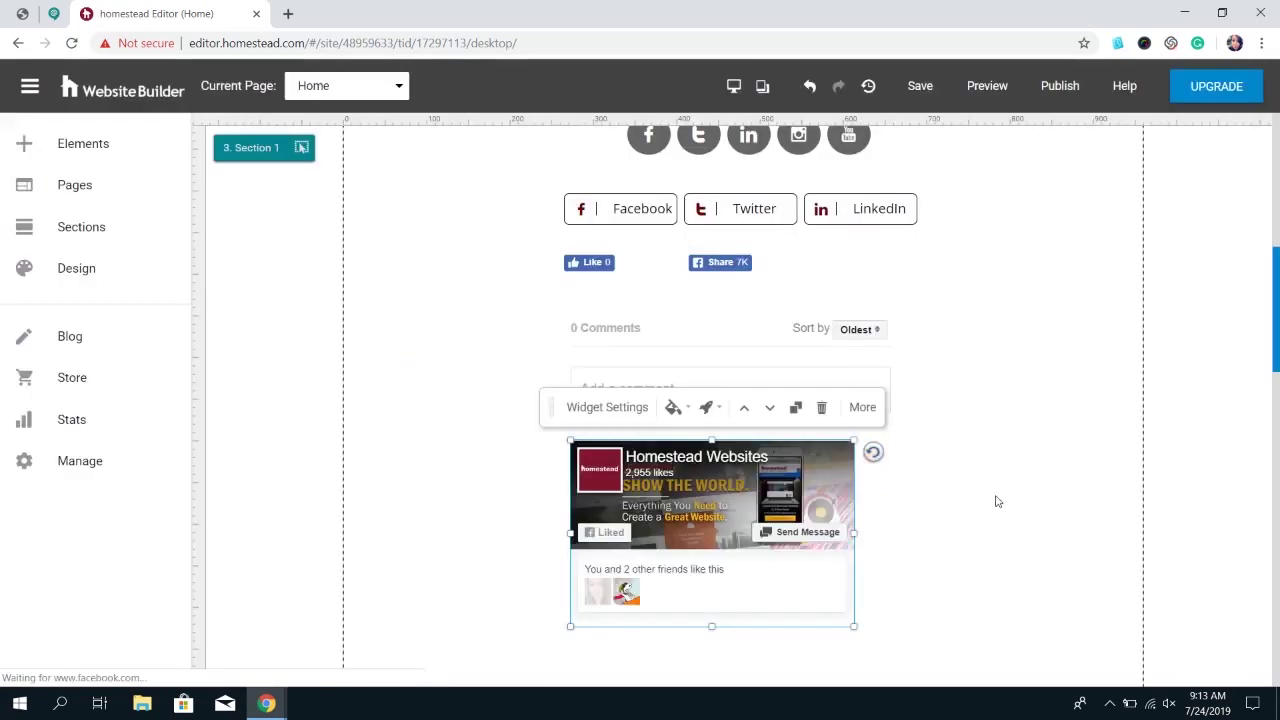
pyautogui.scroll(-2, 996, 501)
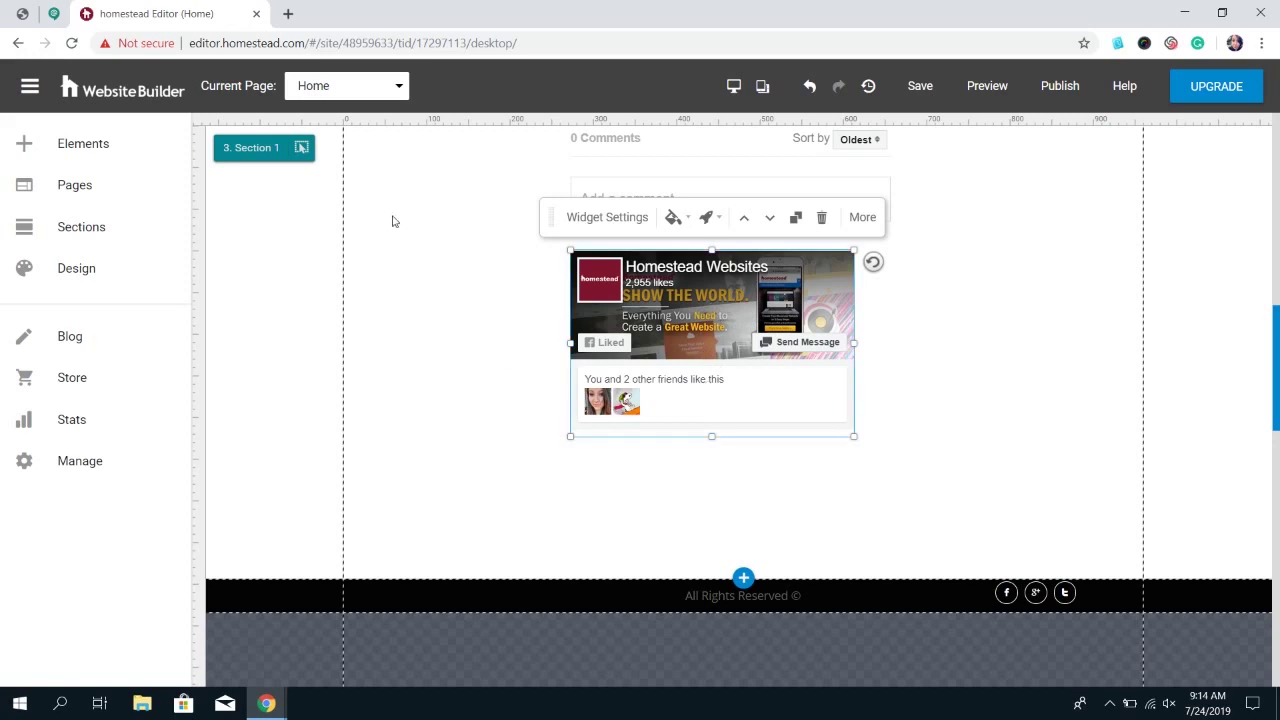
# Place a LinkedIn Share button below the Facebook page box.
pyautogui.click(138, 160)
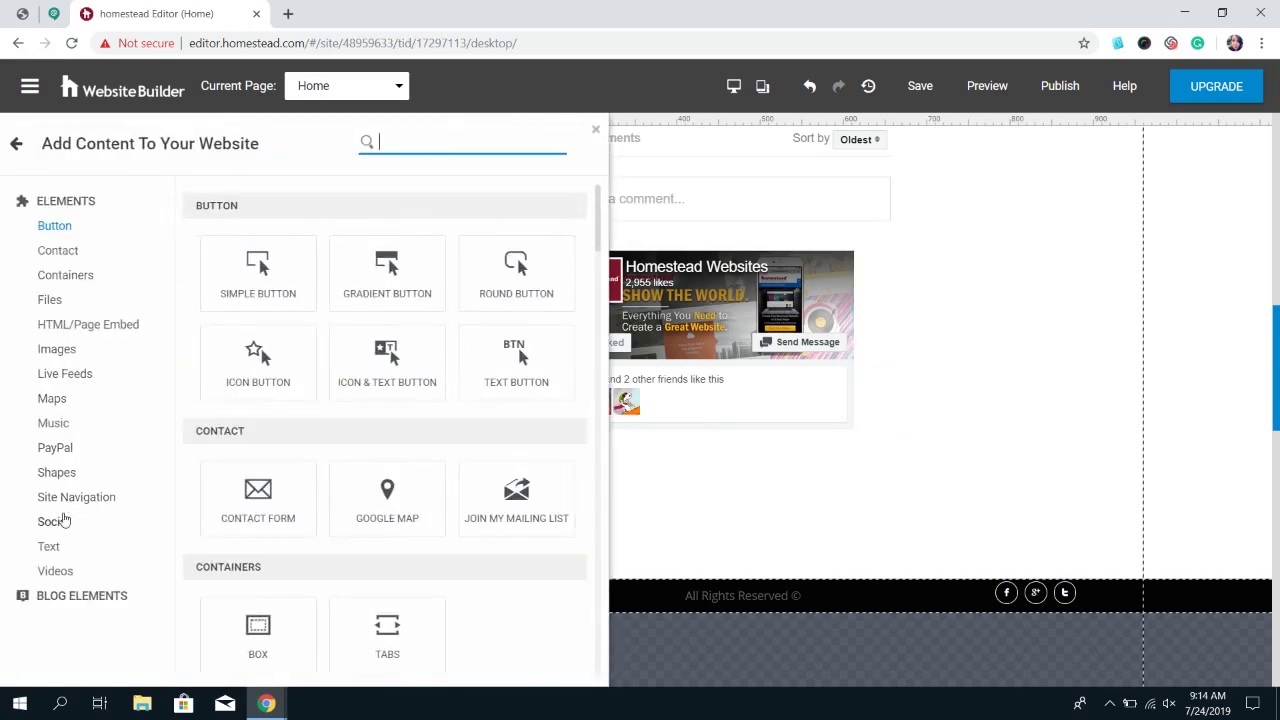
pyautogui.click(52, 524)
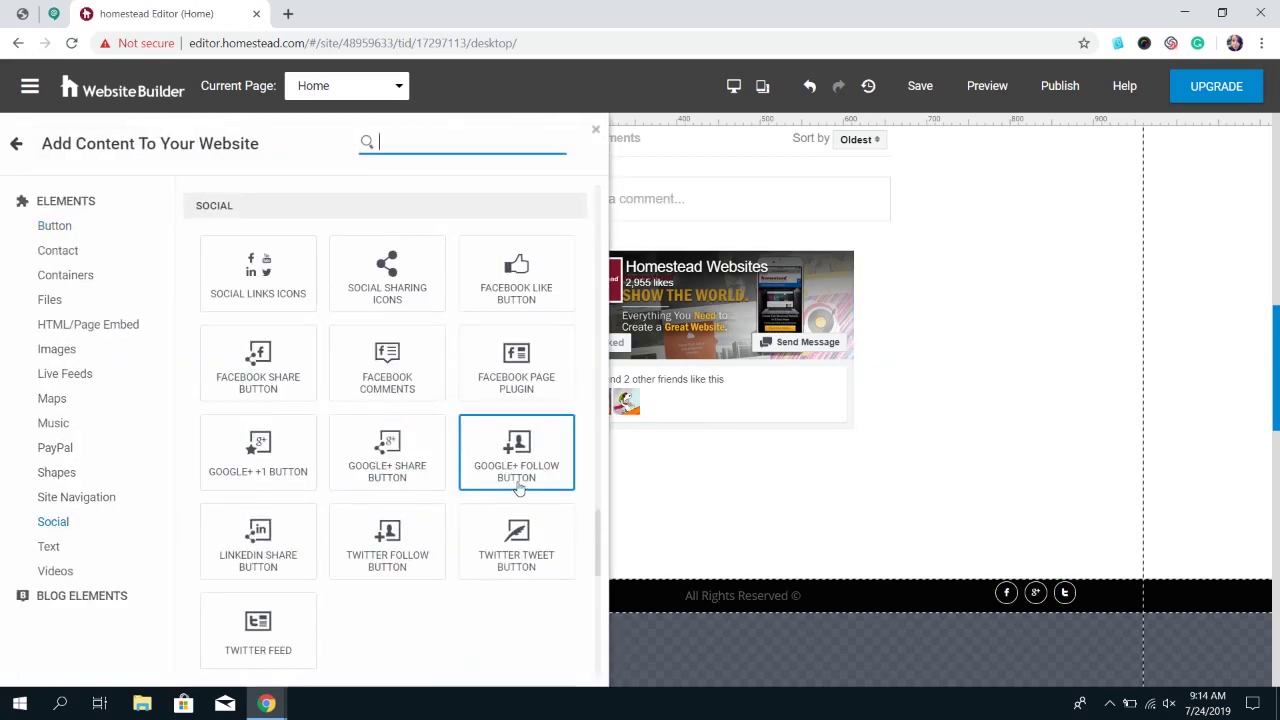
pyautogui.scroll(-1, 505, 483)
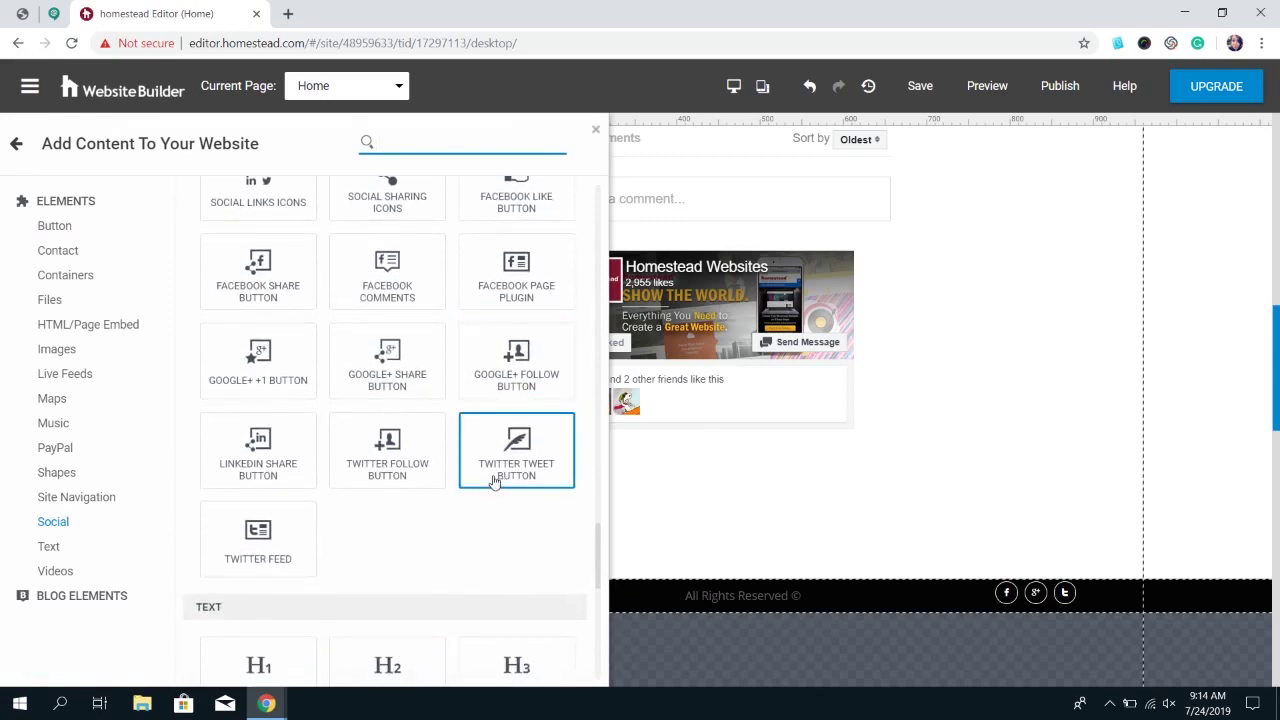
pyautogui.moveTo(258, 455); pyautogui.dragTo(617, 476)
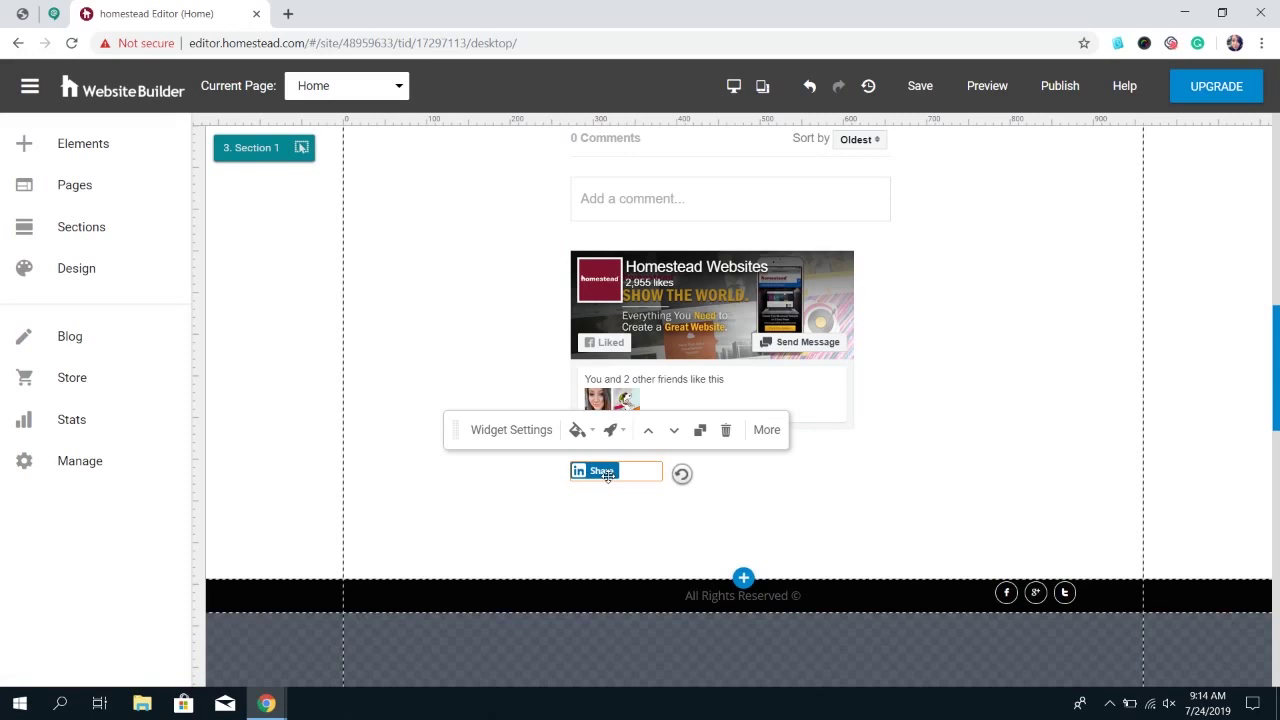
# Leave the LinkedIn button's Share custom url option off and finish its settings.
pyautogui.click(537, 429)
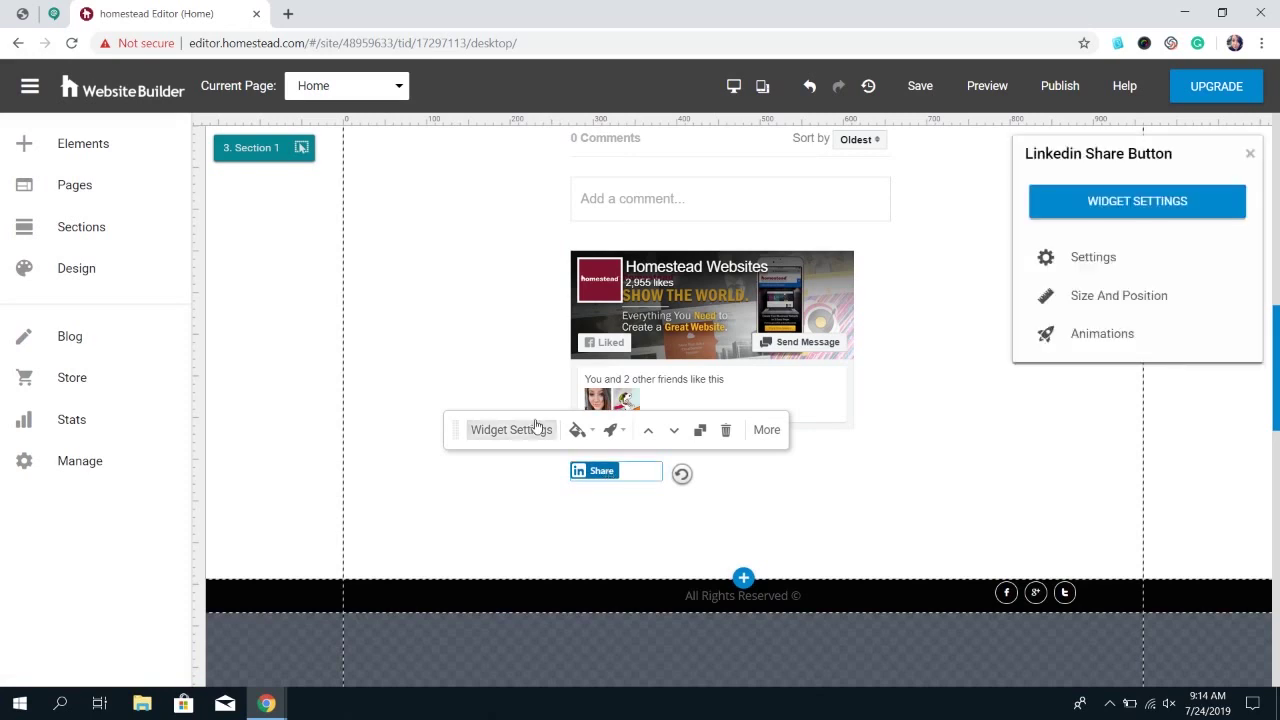
pyautogui.click(1126, 270)
pyautogui.click(1063, 237)
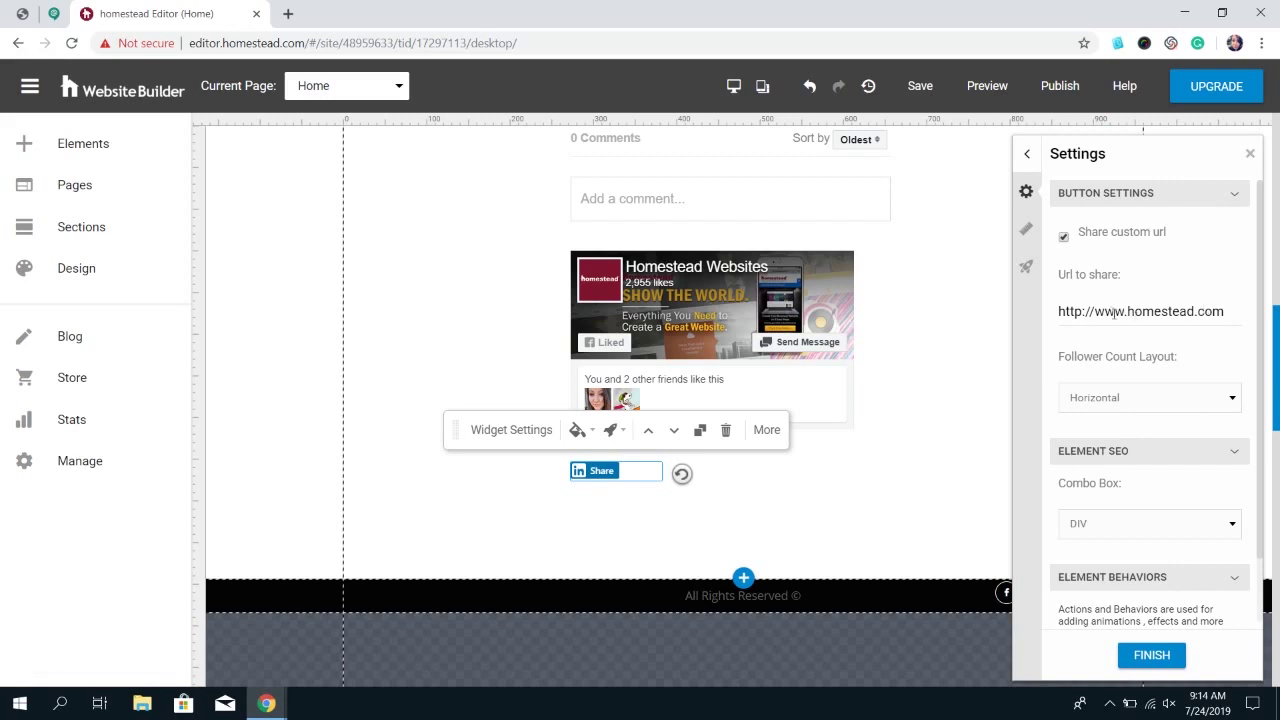
pyautogui.click(1064, 238)
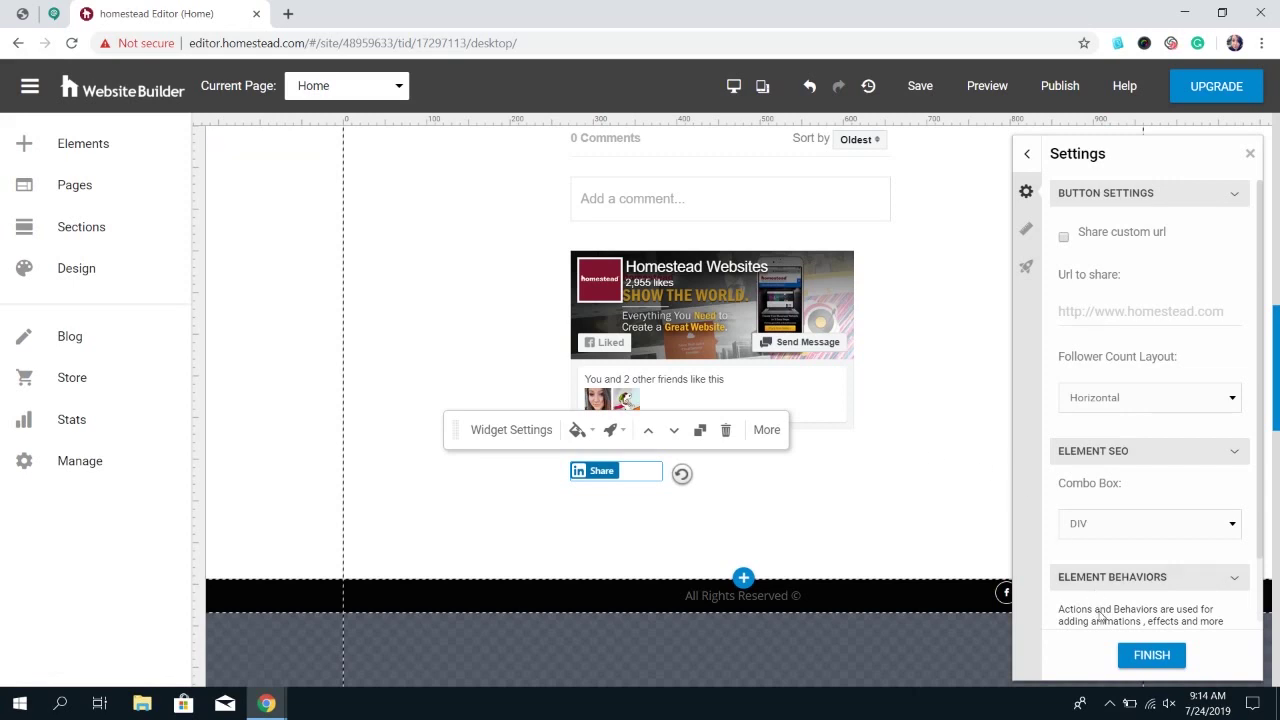
pyautogui.click(1151, 655)
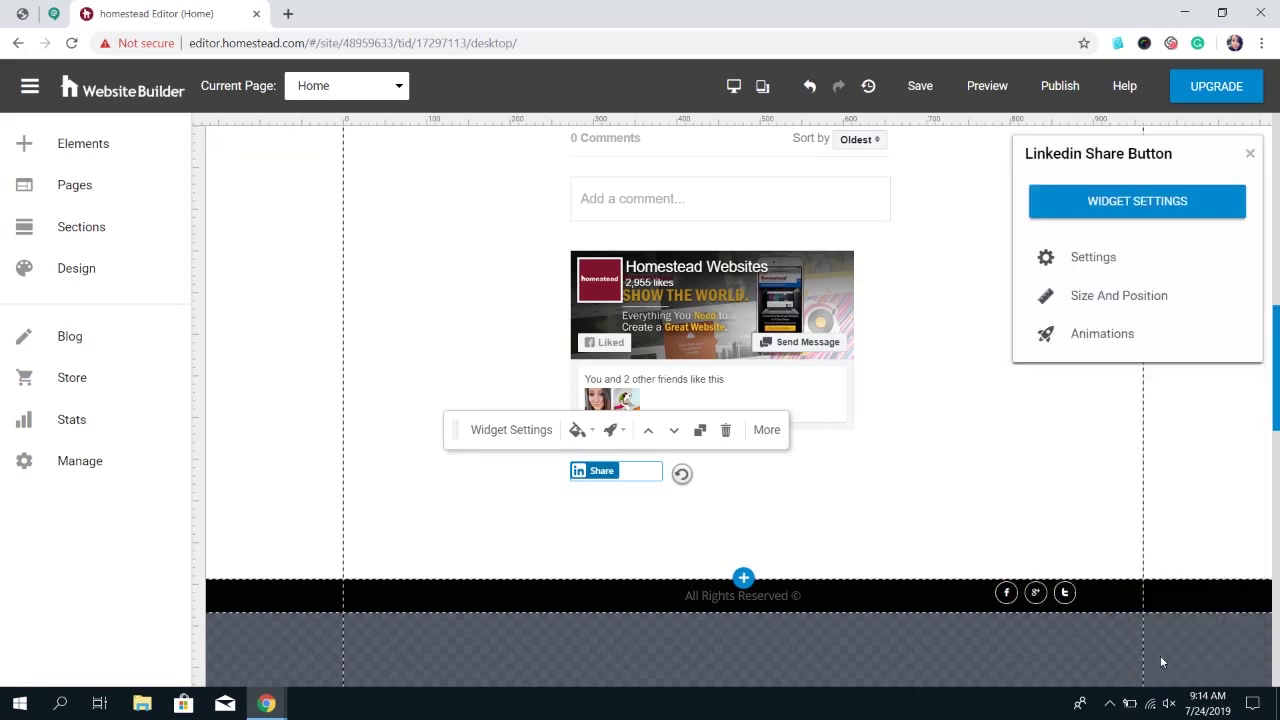
# Place a Twitter Follow button beside the LinkedIn Share button.
pyautogui.click(146, 158)
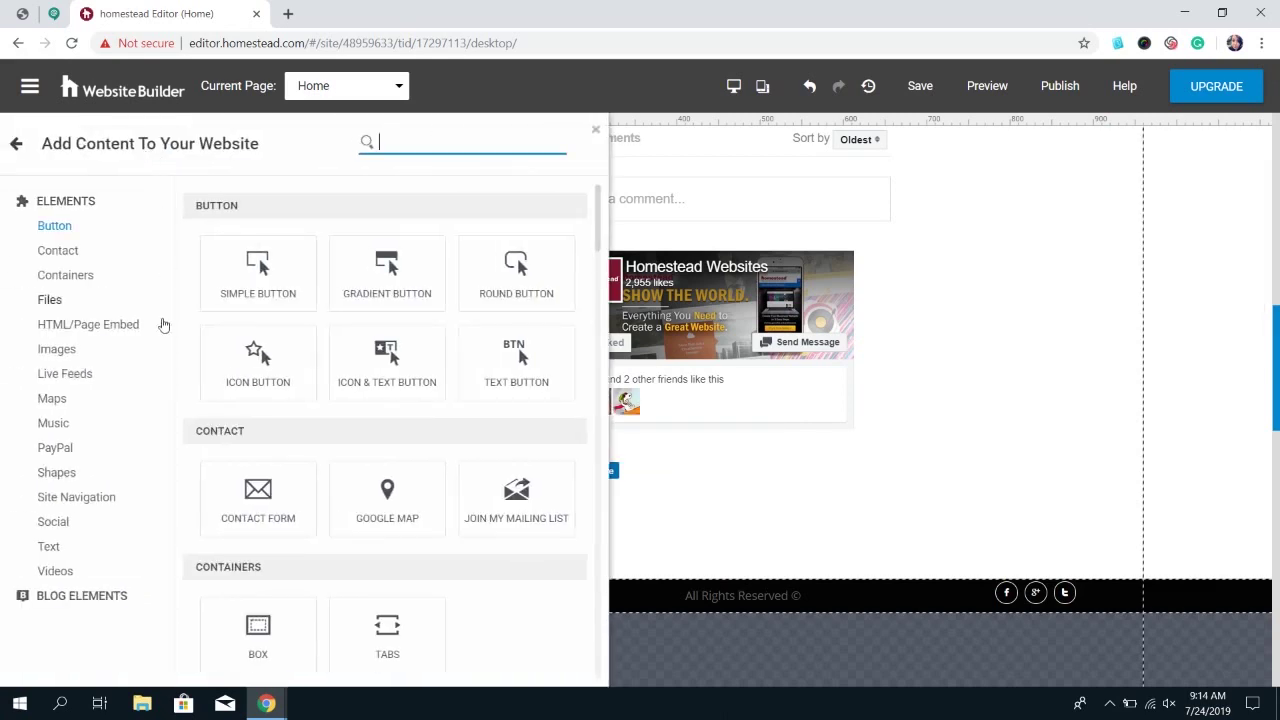
pyautogui.click(53, 528)
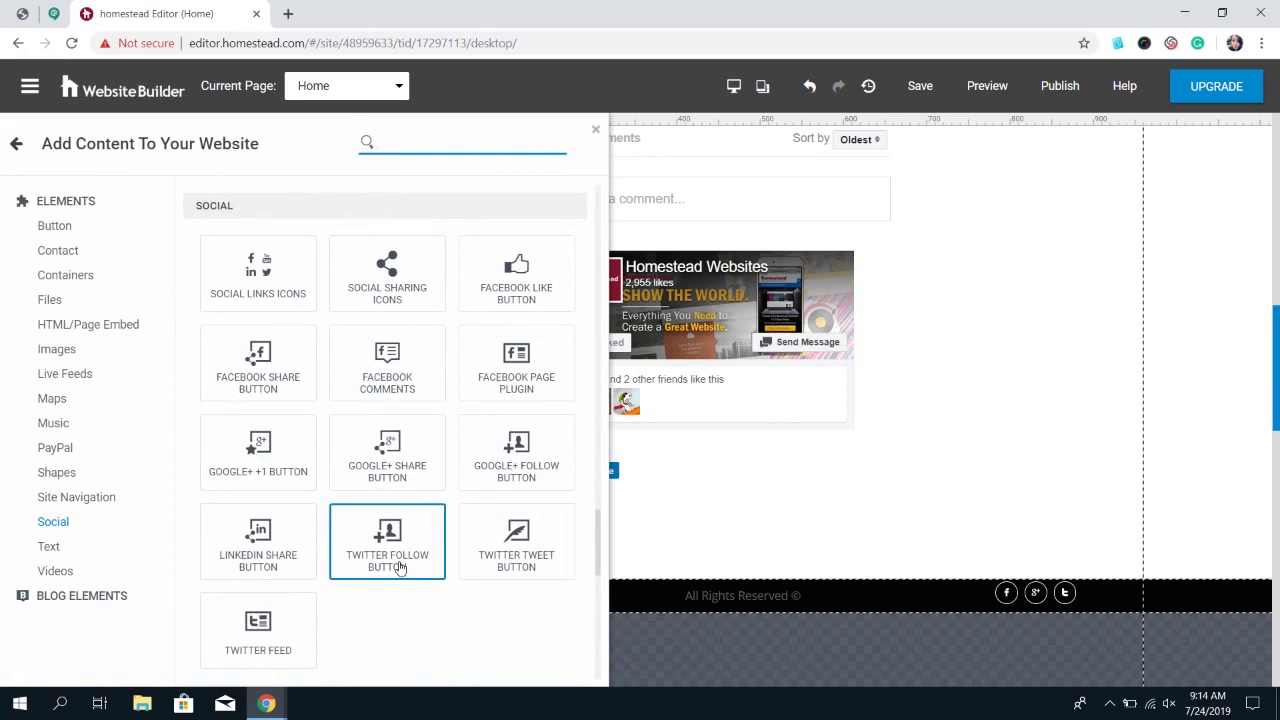
pyautogui.moveTo(398, 566); pyautogui.dragTo(793, 469)
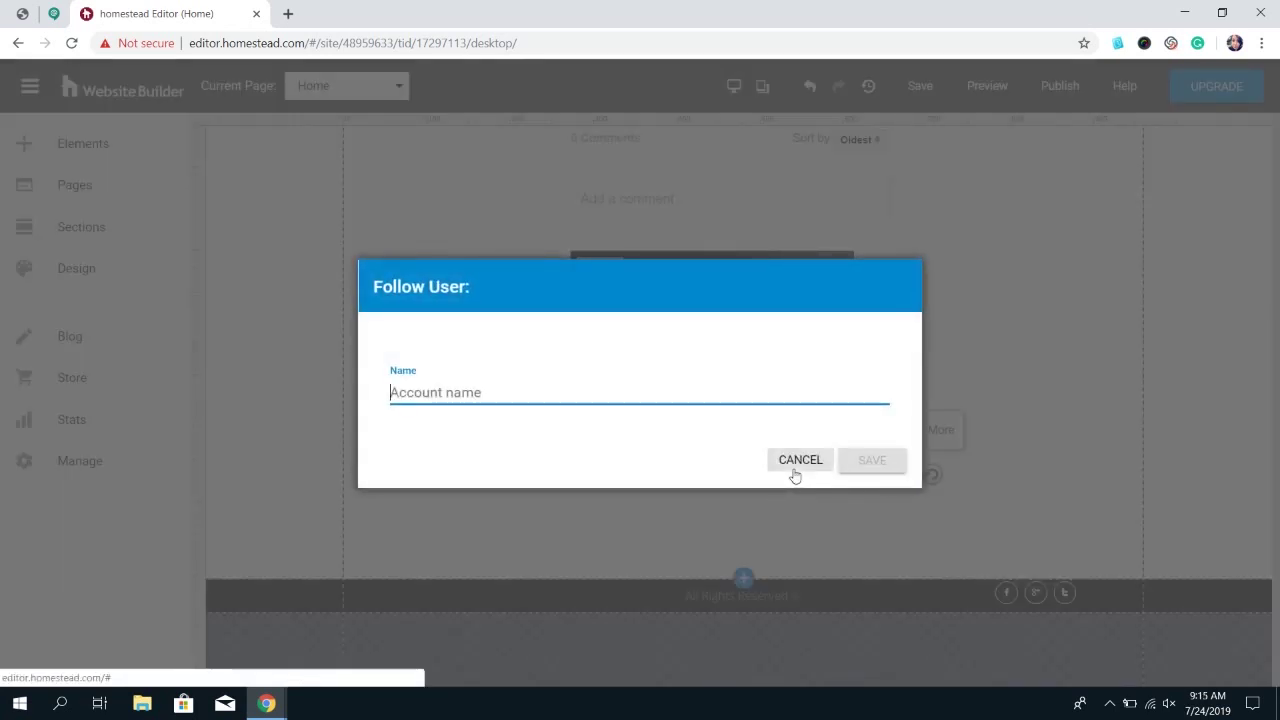
# Set the Follow button's user to the copied twitter.com/hswebsites profile address.
pyautogui.click(288, 14)
pyautogui.write('t')
pyautogui.press('Down')
pyautogui.press('Down')
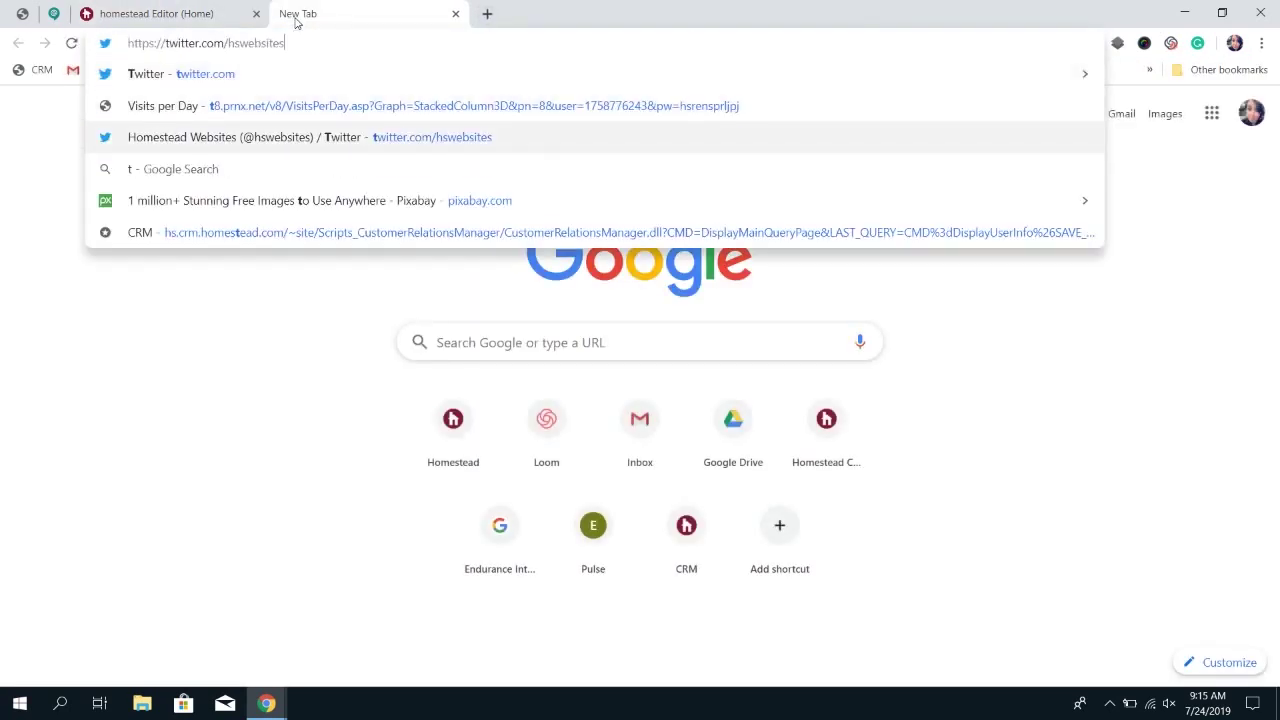
pyautogui.hotkey('ctrl', 'a')
pyautogui.hotkey('ctrl', 'c')
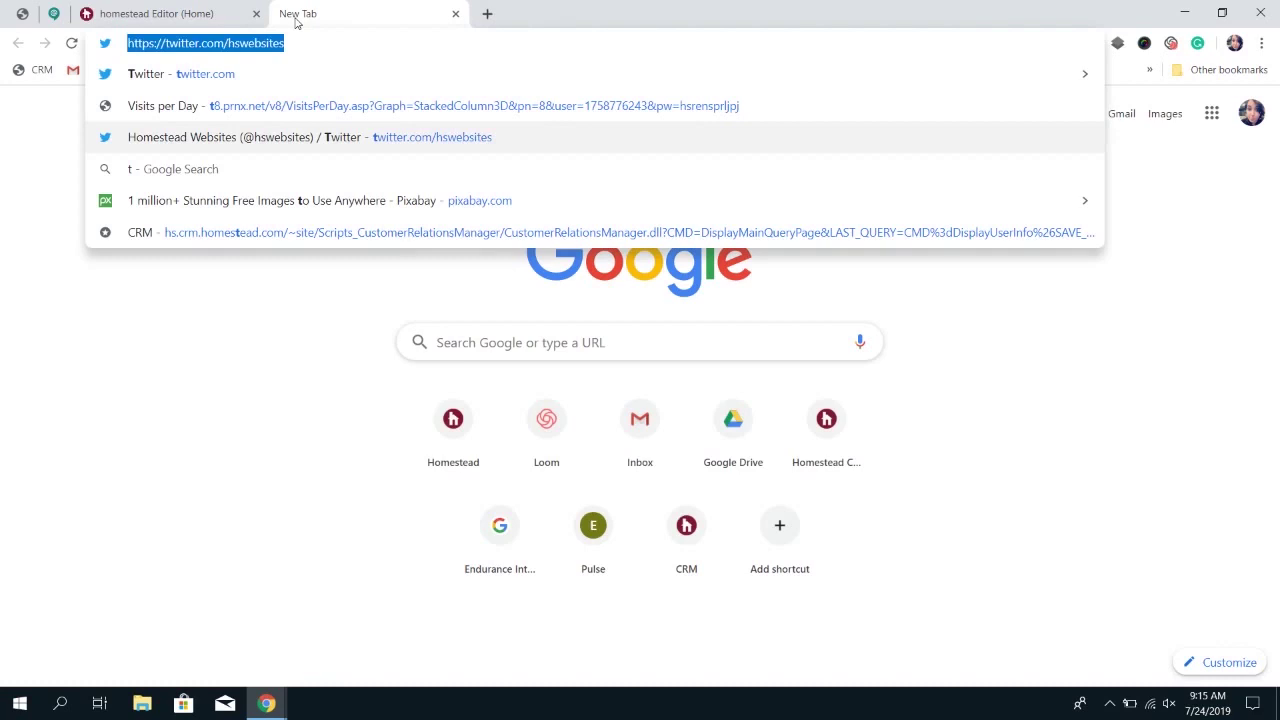
pyautogui.click(455, 14)
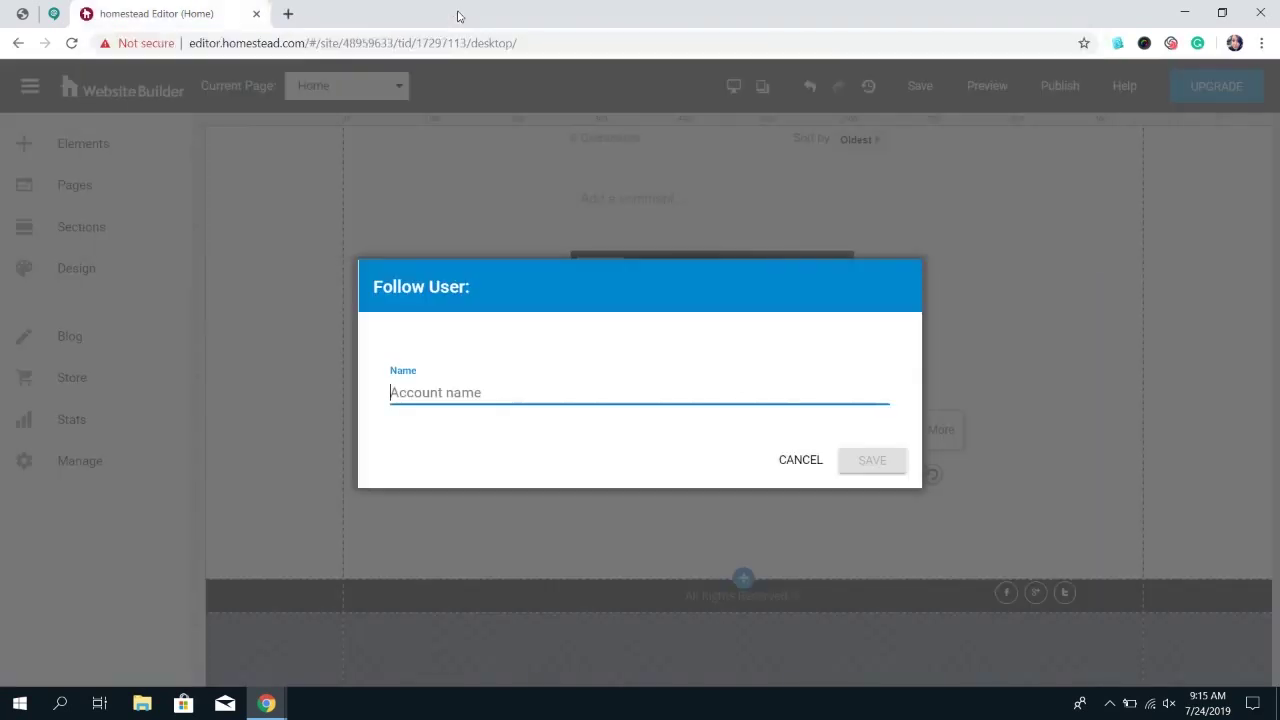
pyautogui.hotkey('ctrl', 'v')
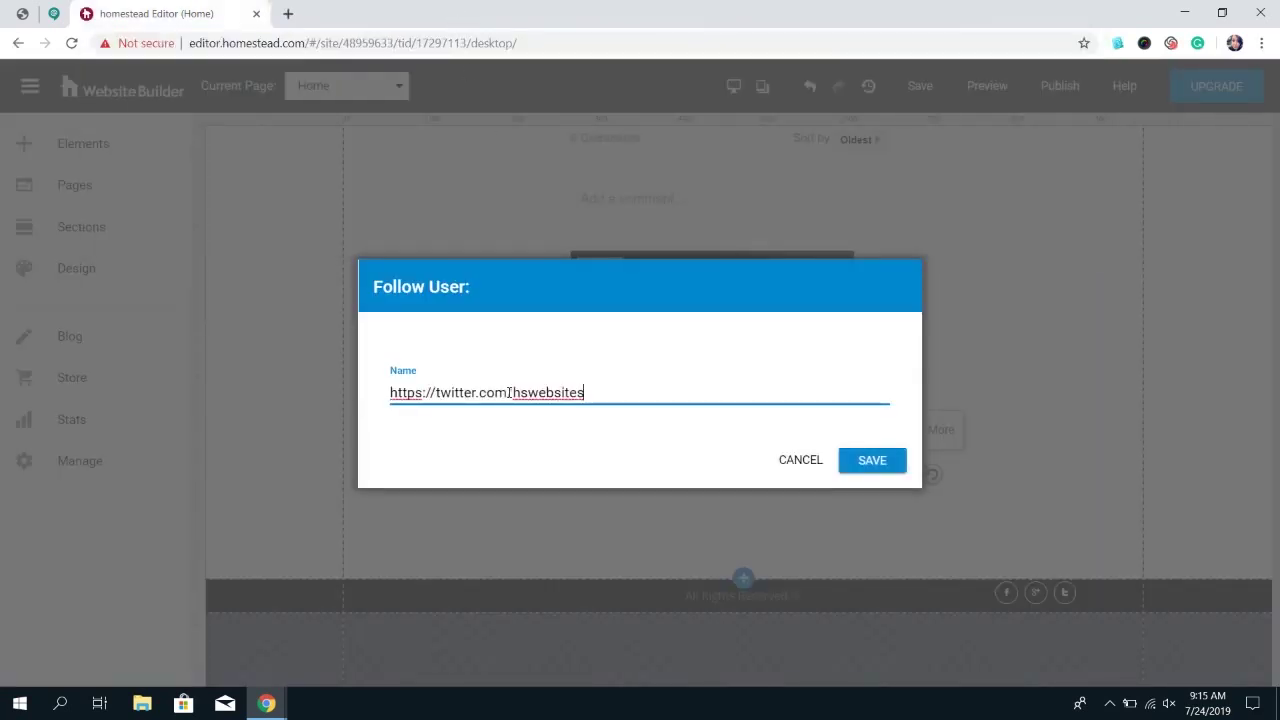
pyautogui.click(871, 463)
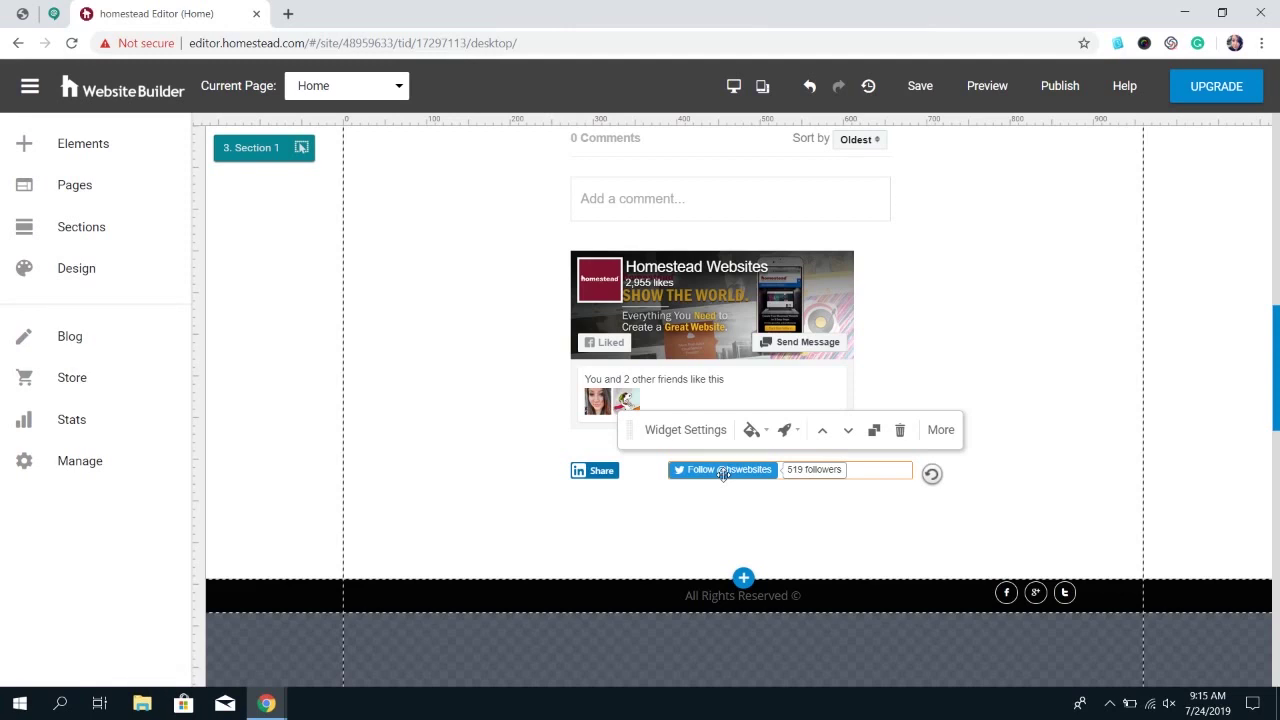
# Review the Follow button's settings, keeping follower count and user name shown.
pyautogui.click(686, 429)
pyautogui.click(1135, 260)
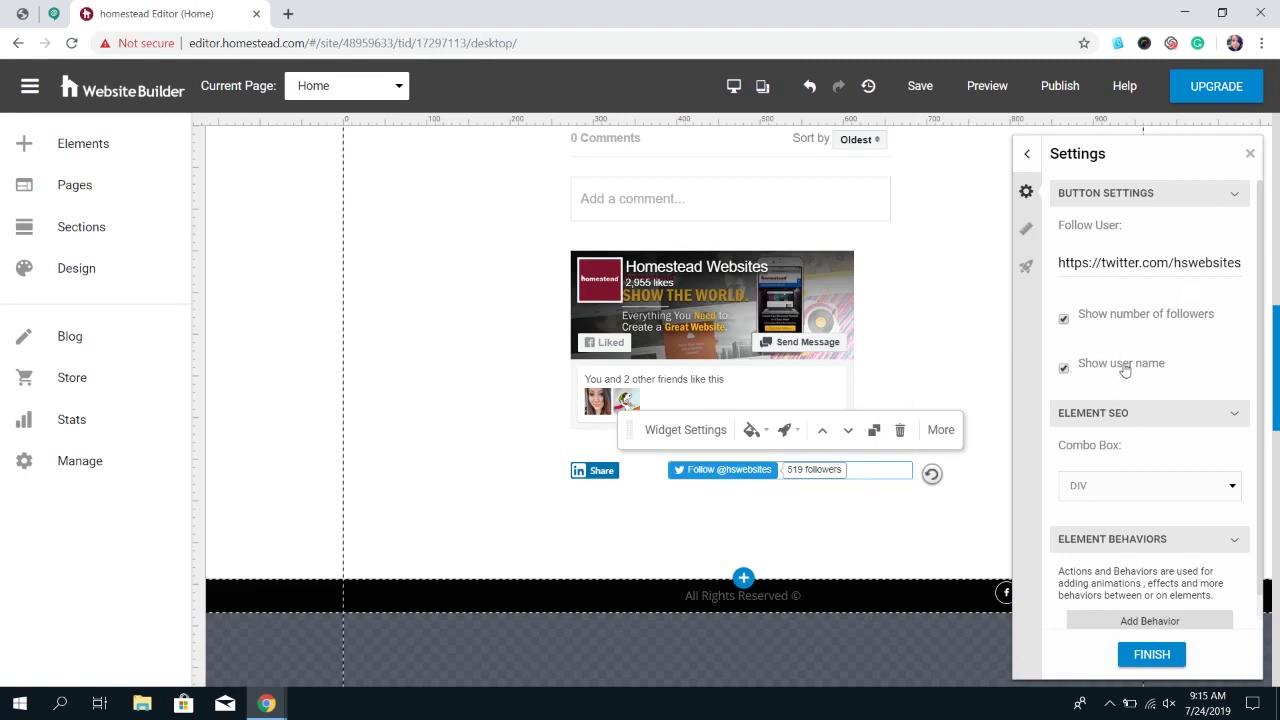
pyautogui.click(1151, 654)
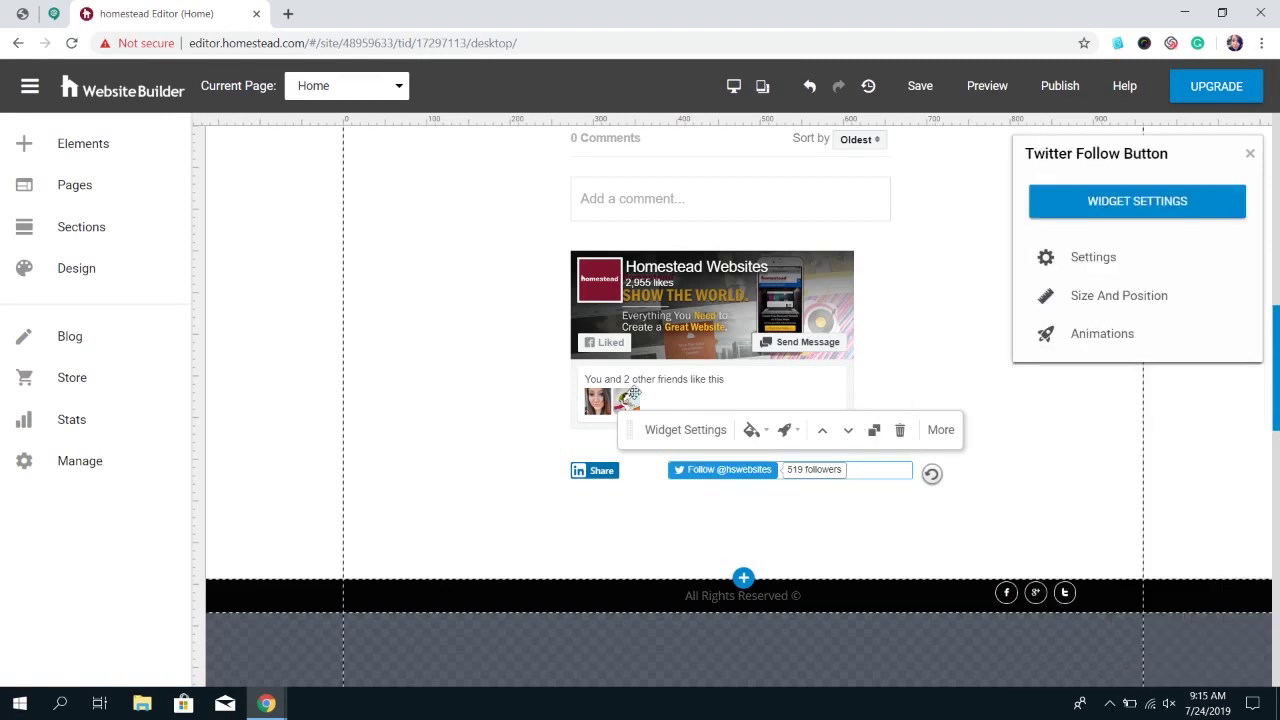
# Place a Tweet button below the Facebook page box and tick Tweet Custom Url.
pyautogui.click(160, 143)
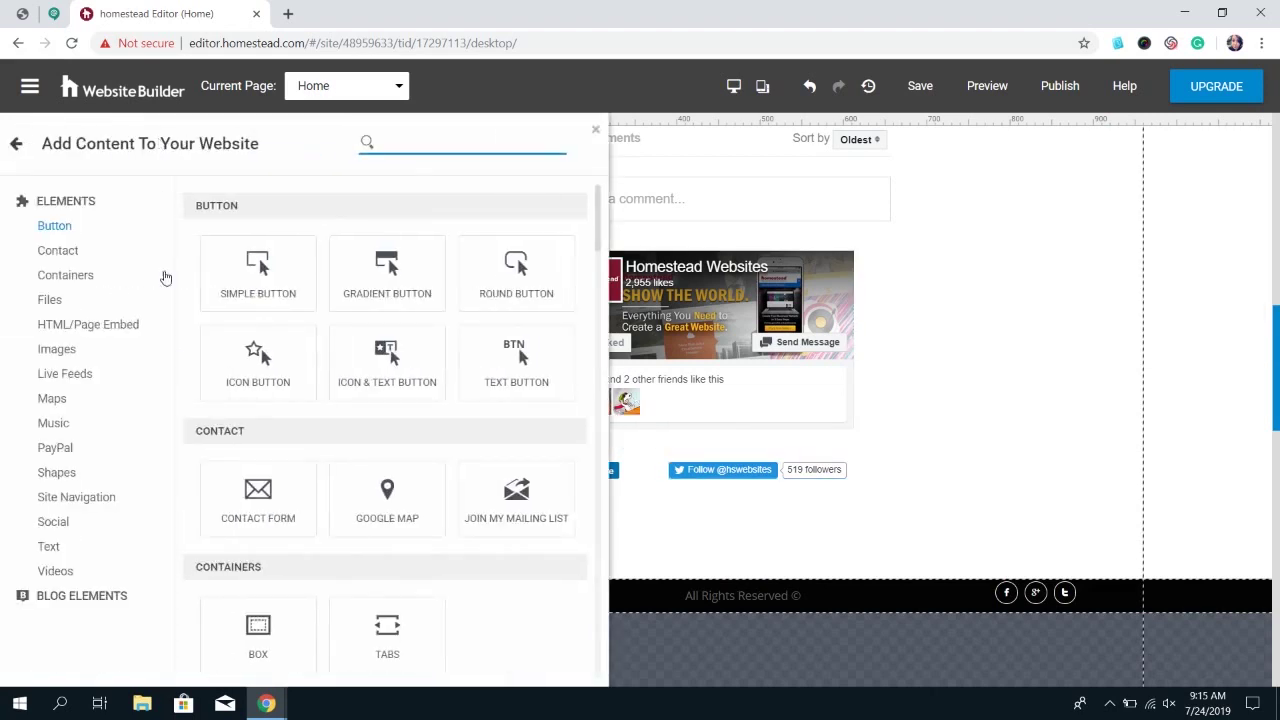
pyautogui.click(53, 522)
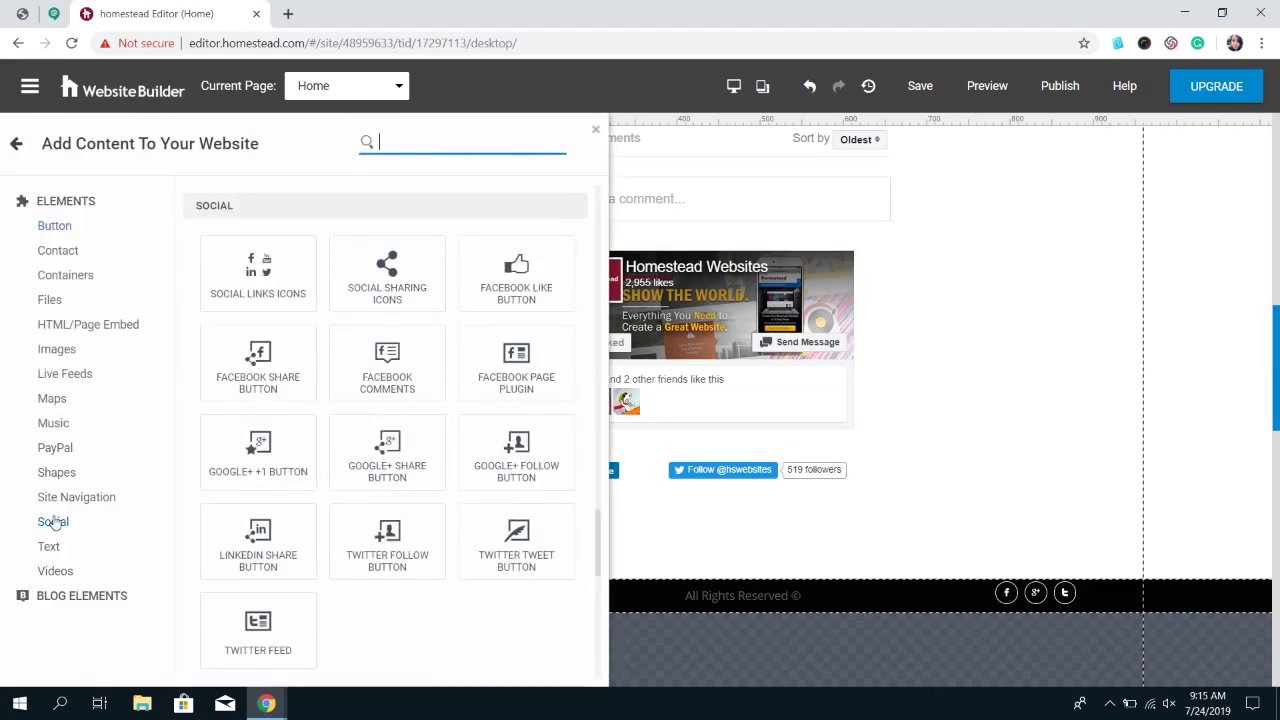
pyautogui.moveTo(510, 562); pyautogui.dragTo(714, 518)
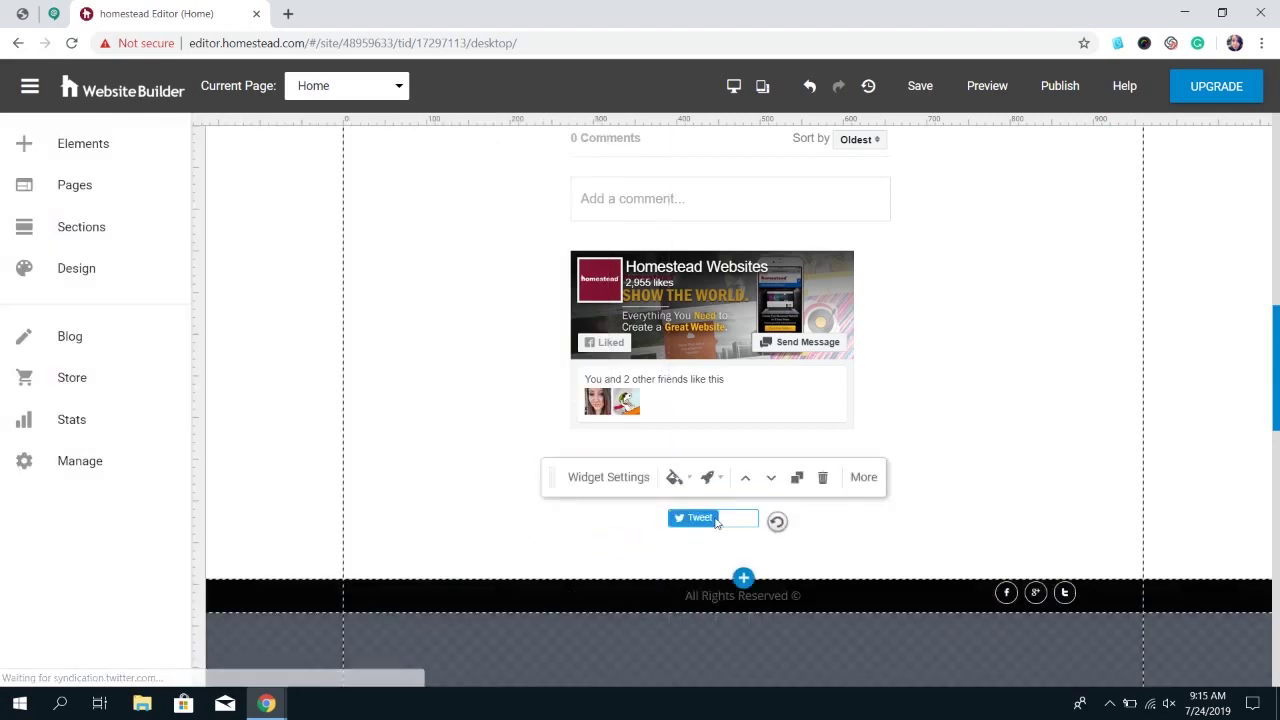
pyautogui.click(612, 478)
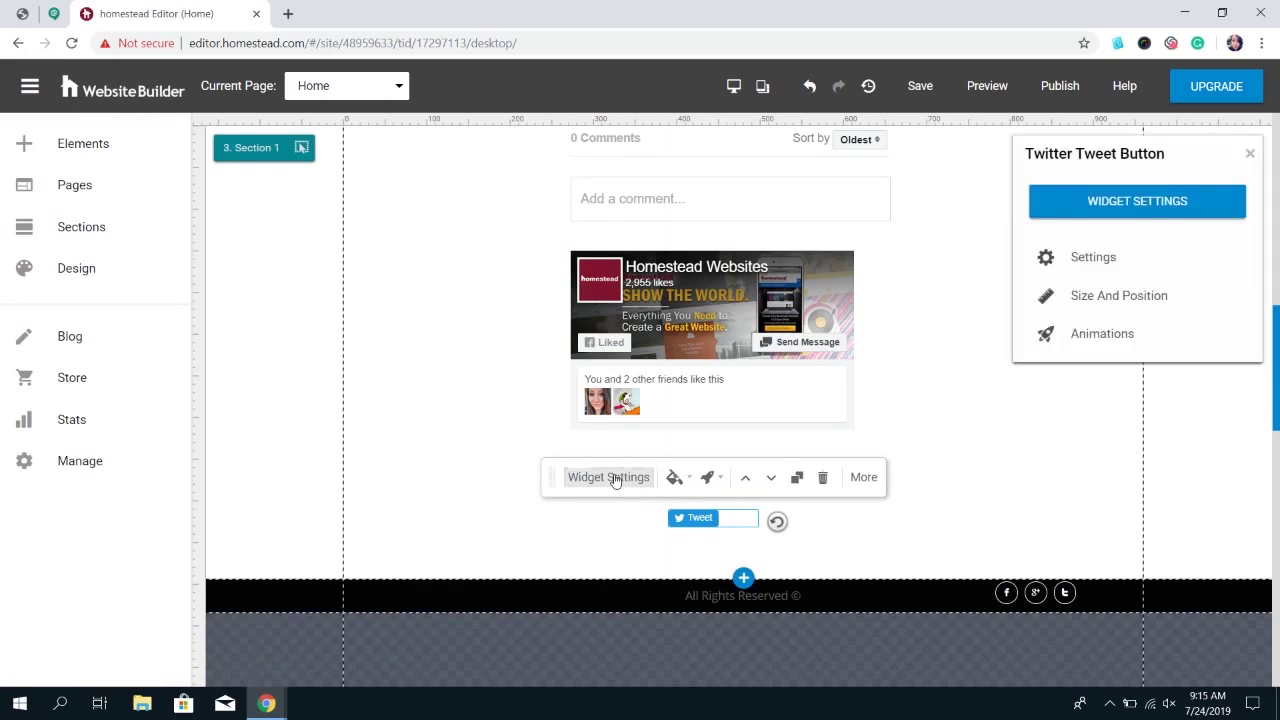
pyautogui.click(1093, 258)
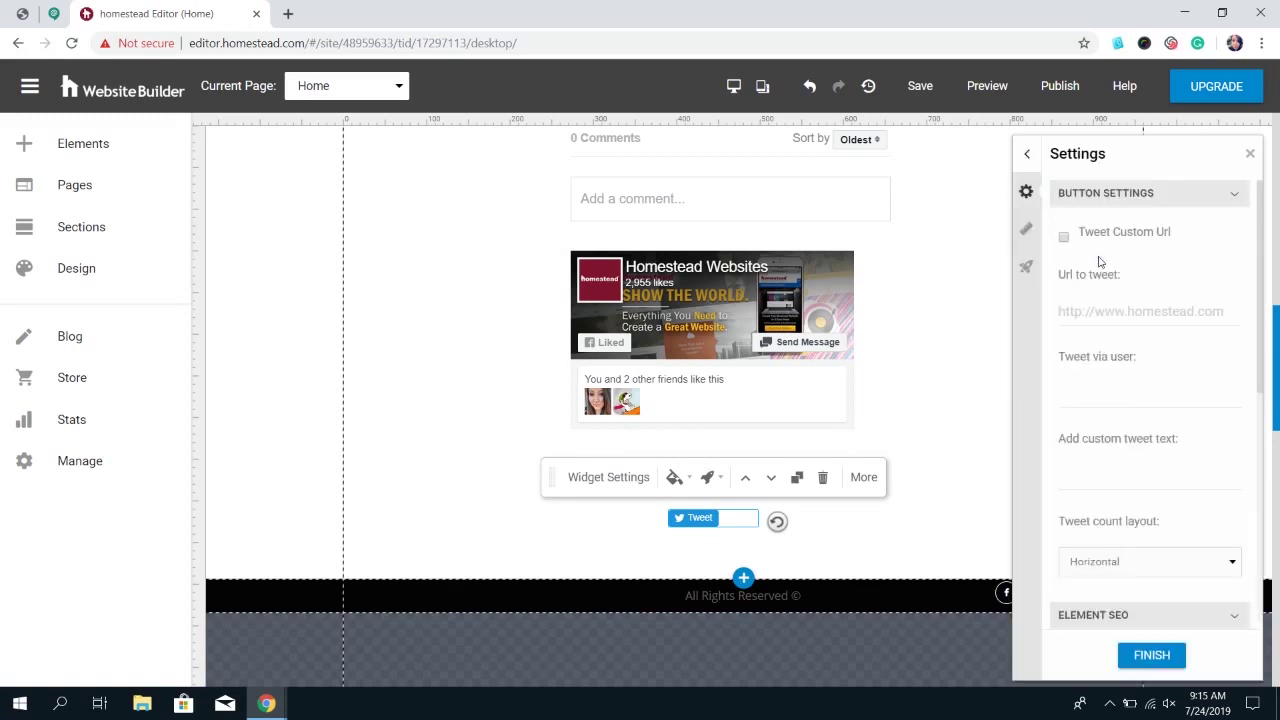
pyautogui.click(1063, 241)
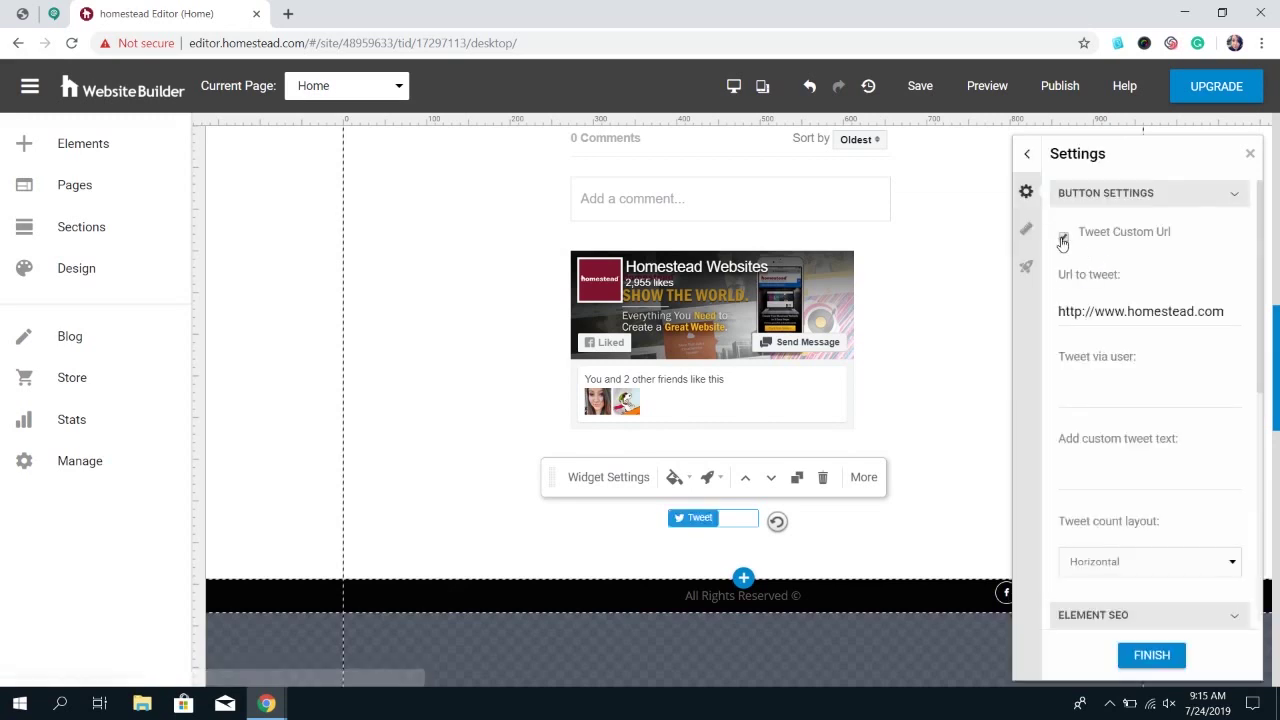
# Credit tweets via hswebsites with the text 'Love this site!' and apply.
pyautogui.click(1129, 398)
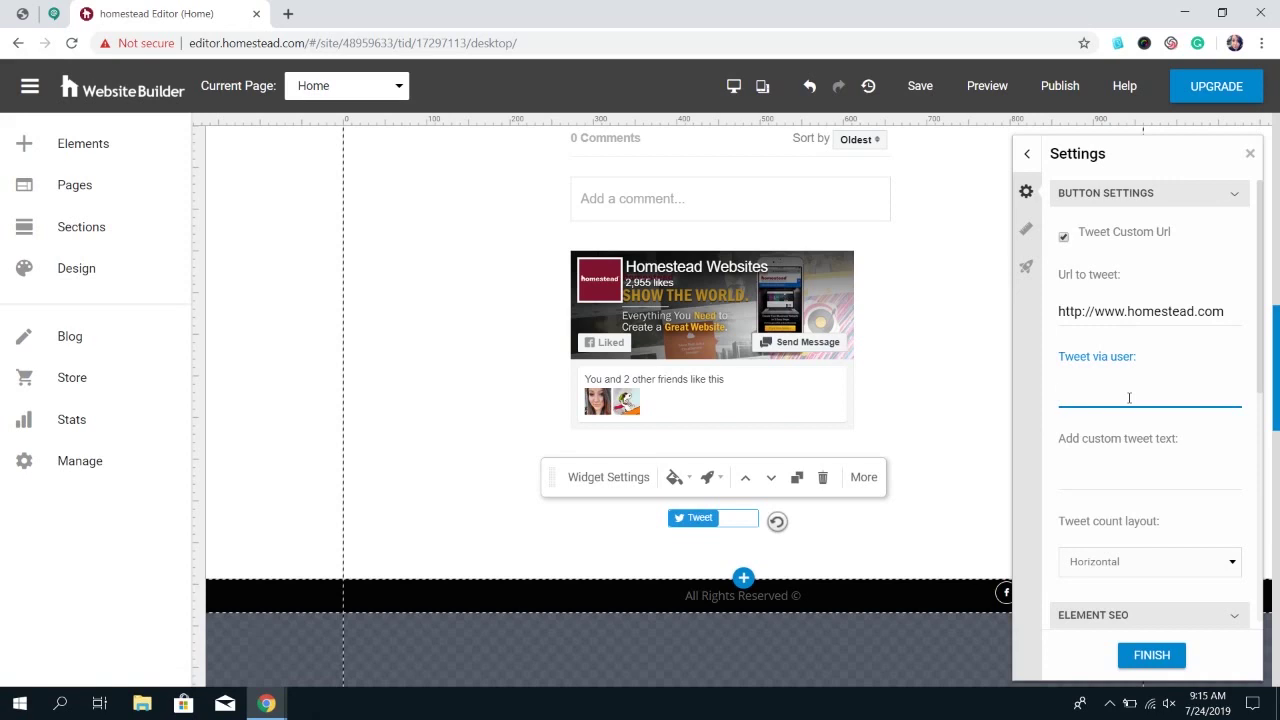
pyautogui.write('H')
pyautogui.press('BackSpace')
pyautogui.write('hswebsites')
pyautogui.click(1125, 480)
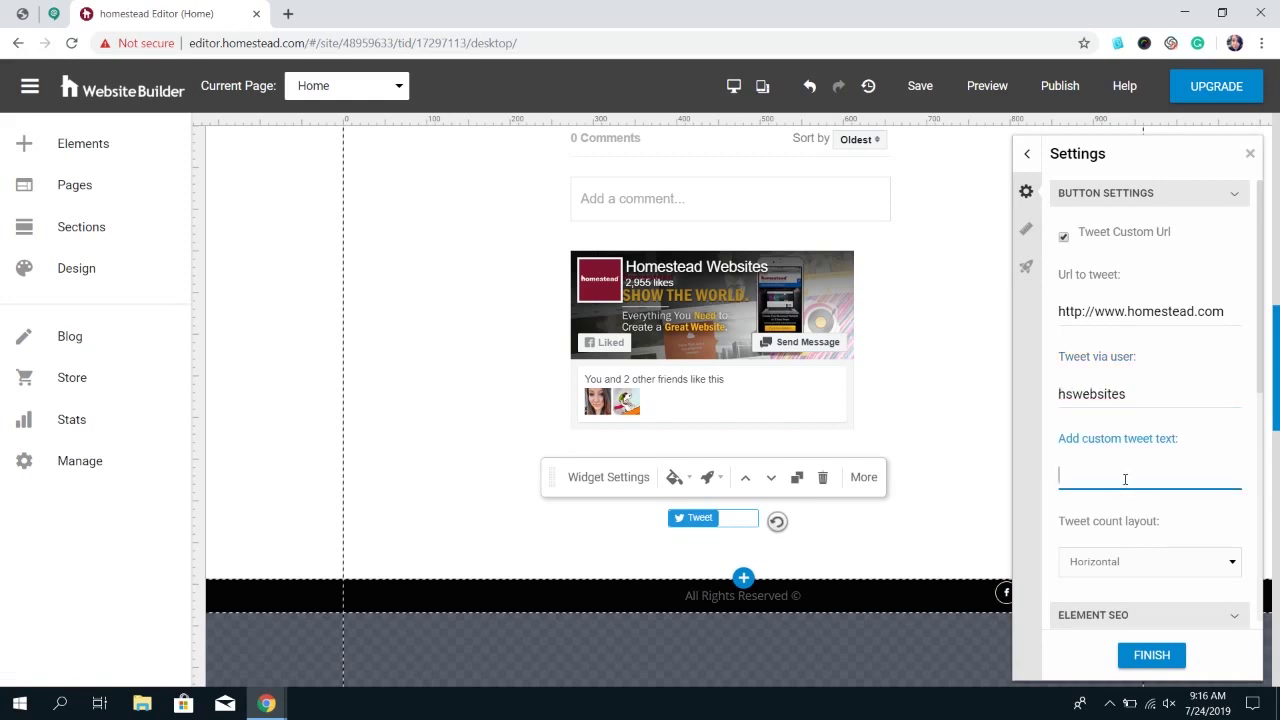
pyautogui.write('Love th')
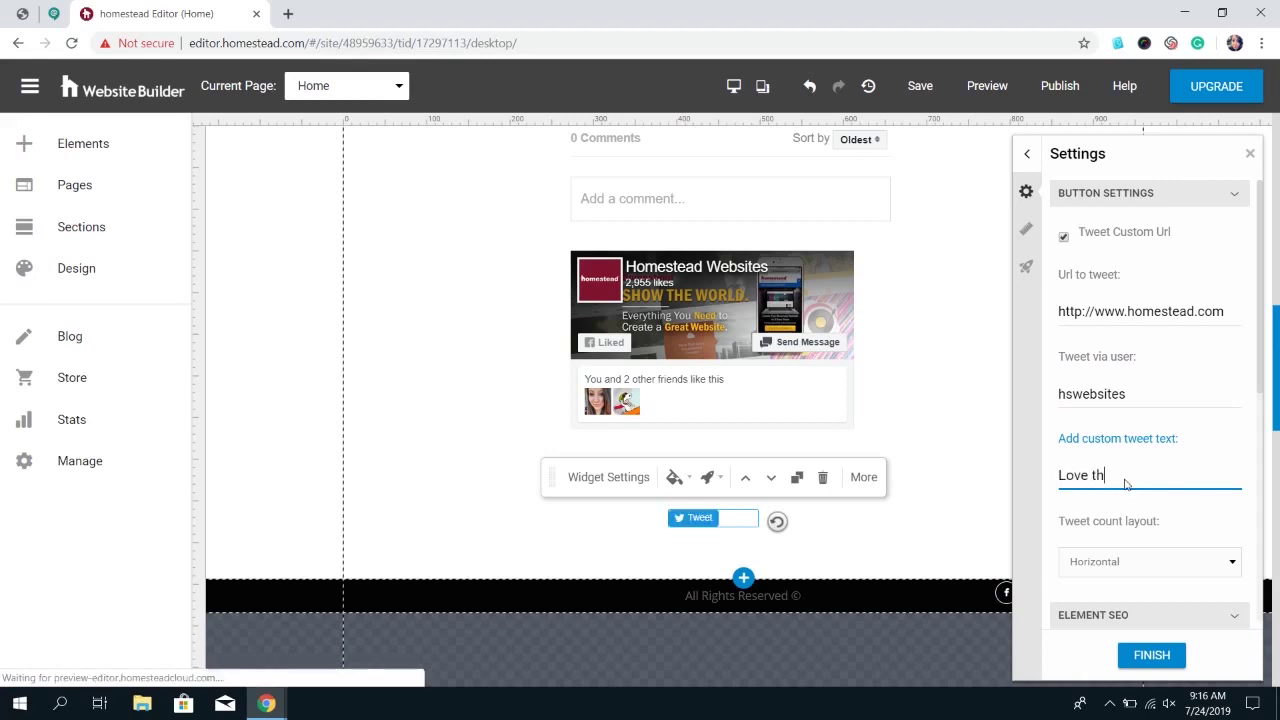
pyautogui.write('is site')
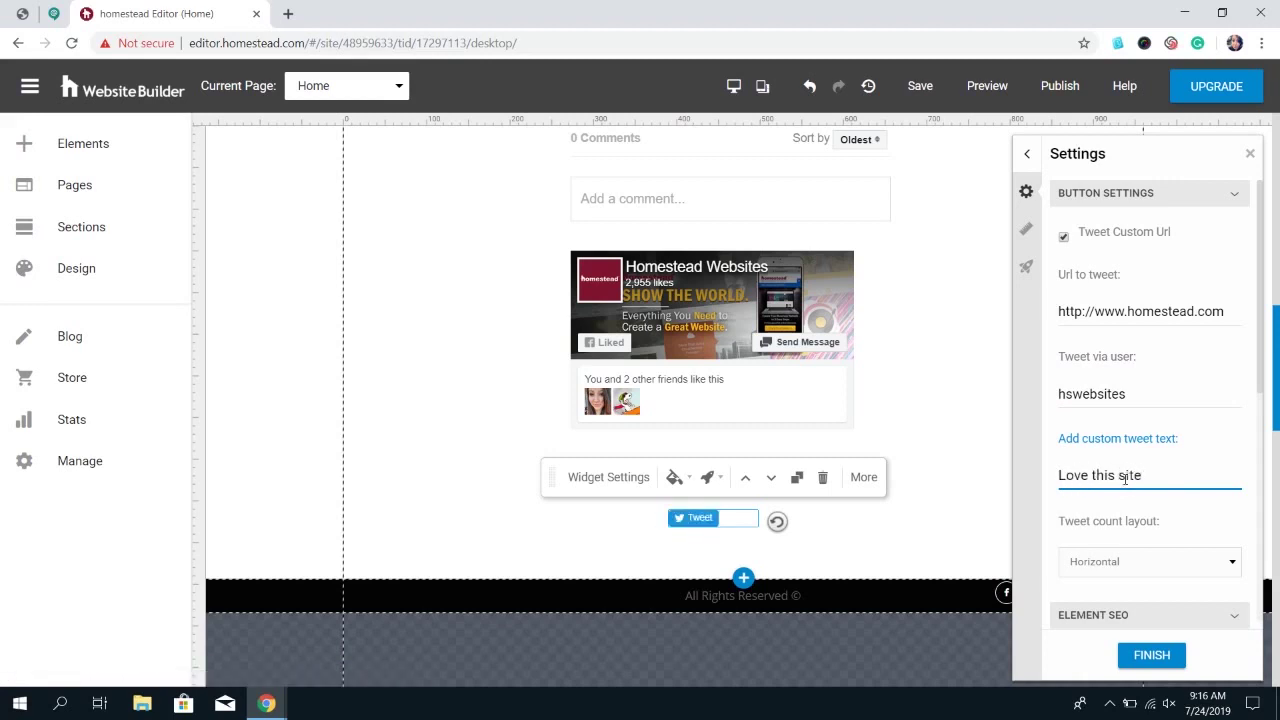
pyautogui.write('!')
pyautogui.click(1152, 654)
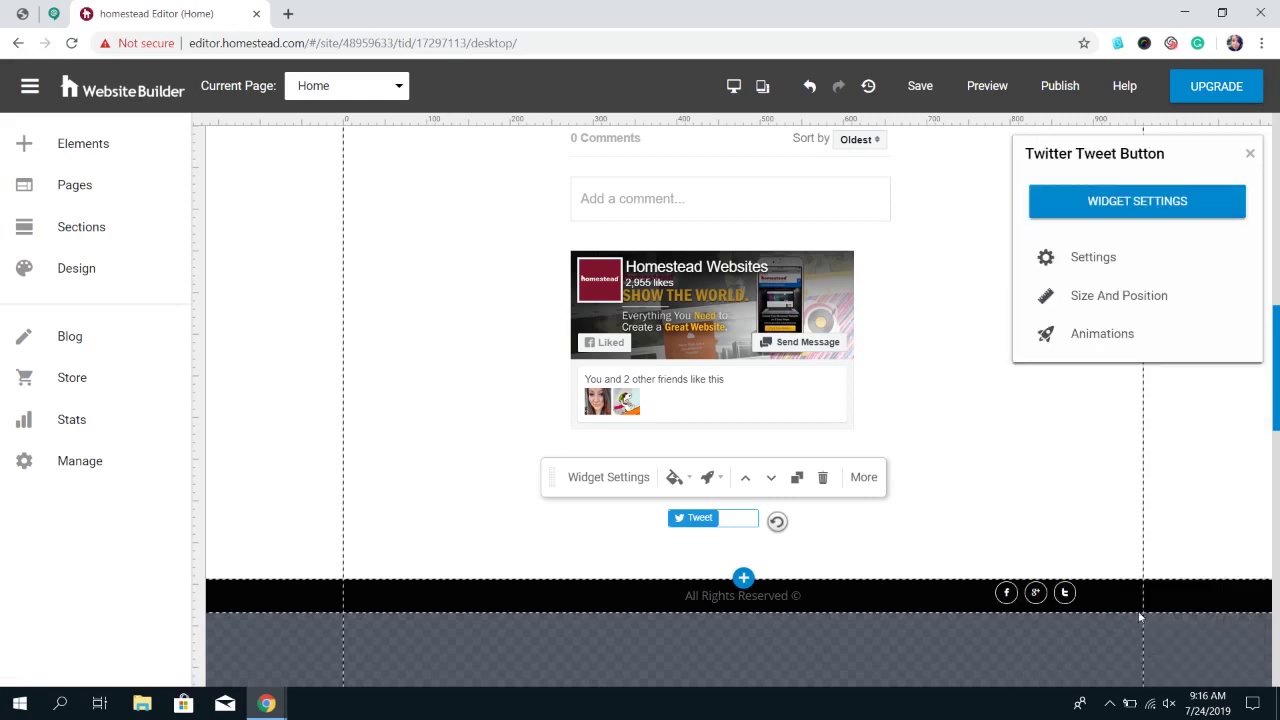
pyautogui.click(987, 86)
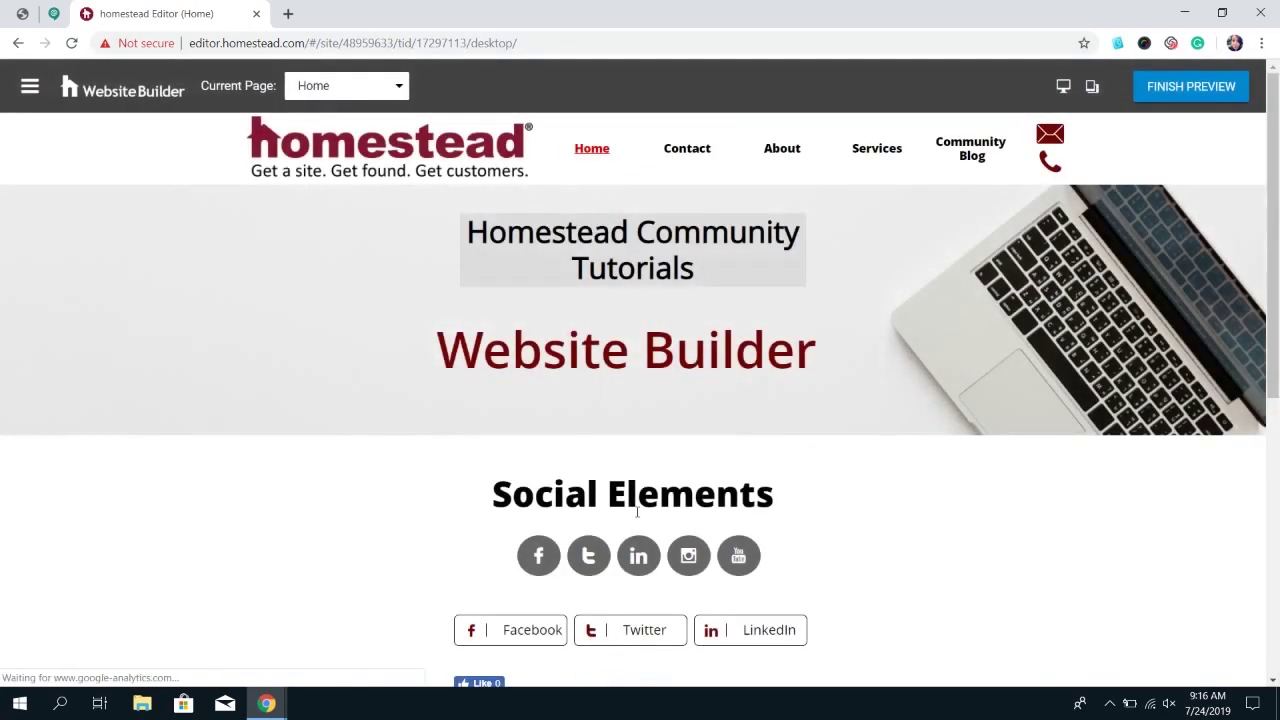
pyautogui.scroll(-5, 637, 512)
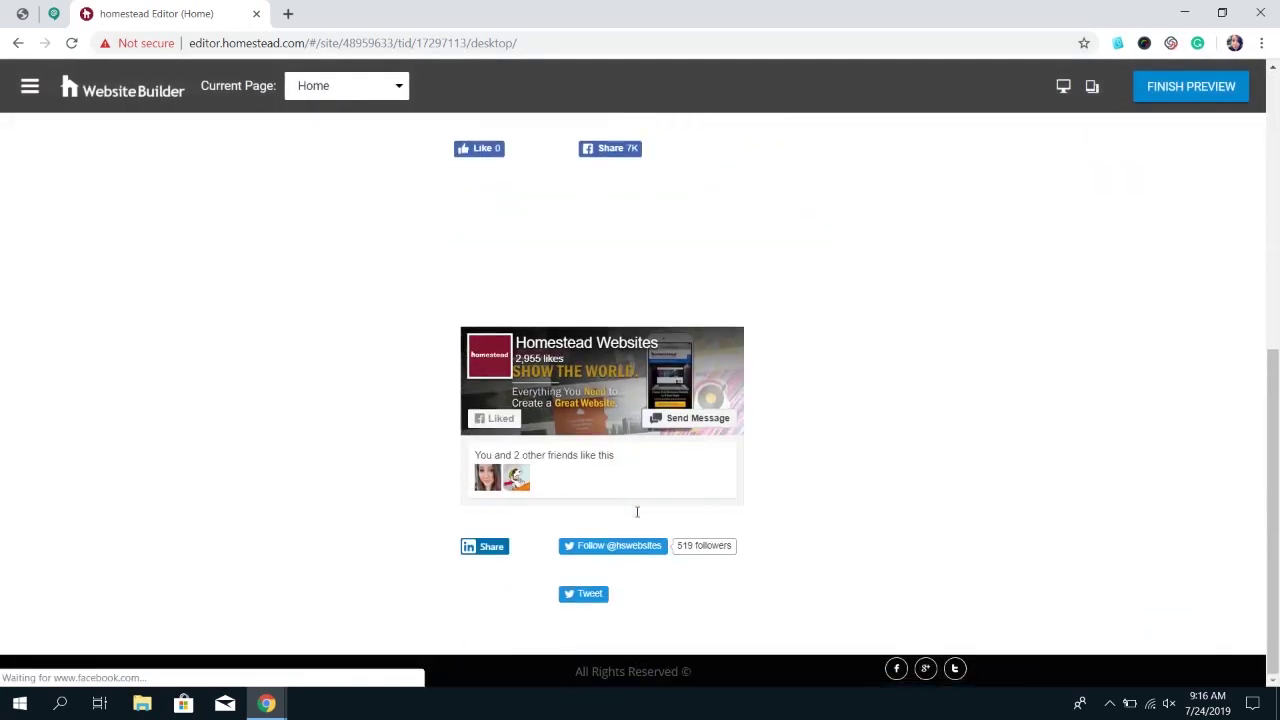
pyautogui.click(586, 630)
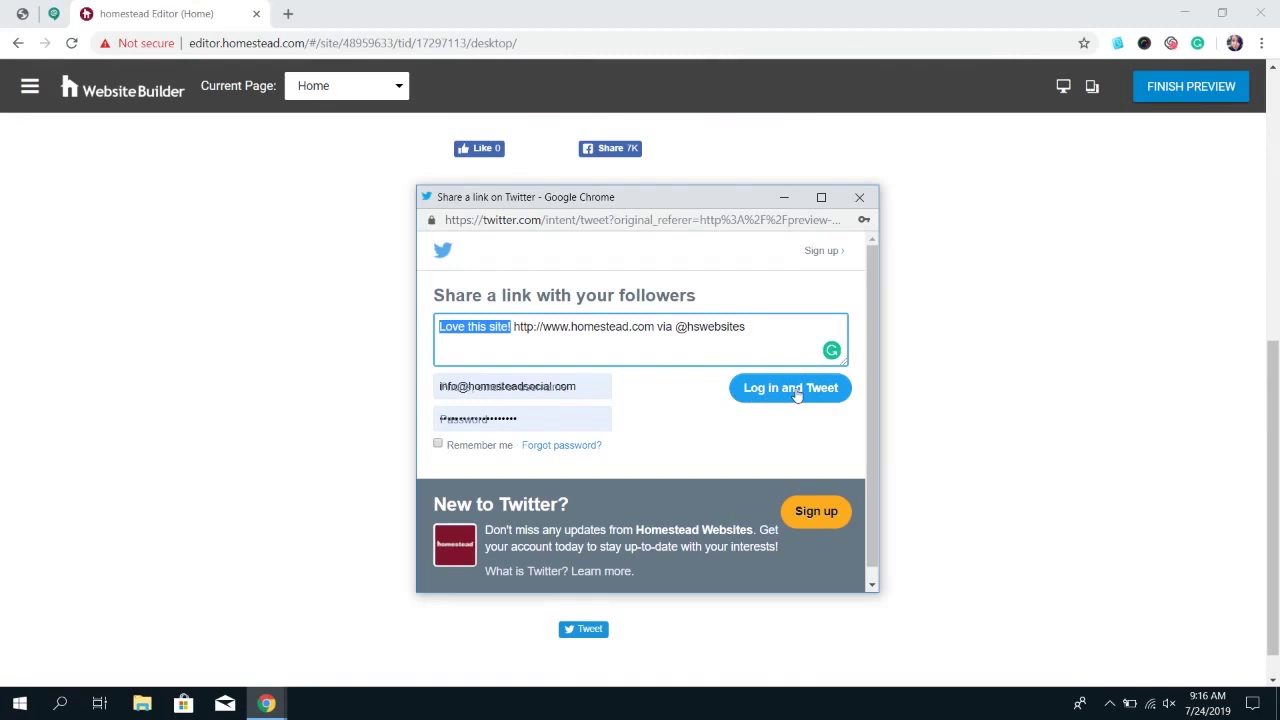
pyautogui.click(866, 197)
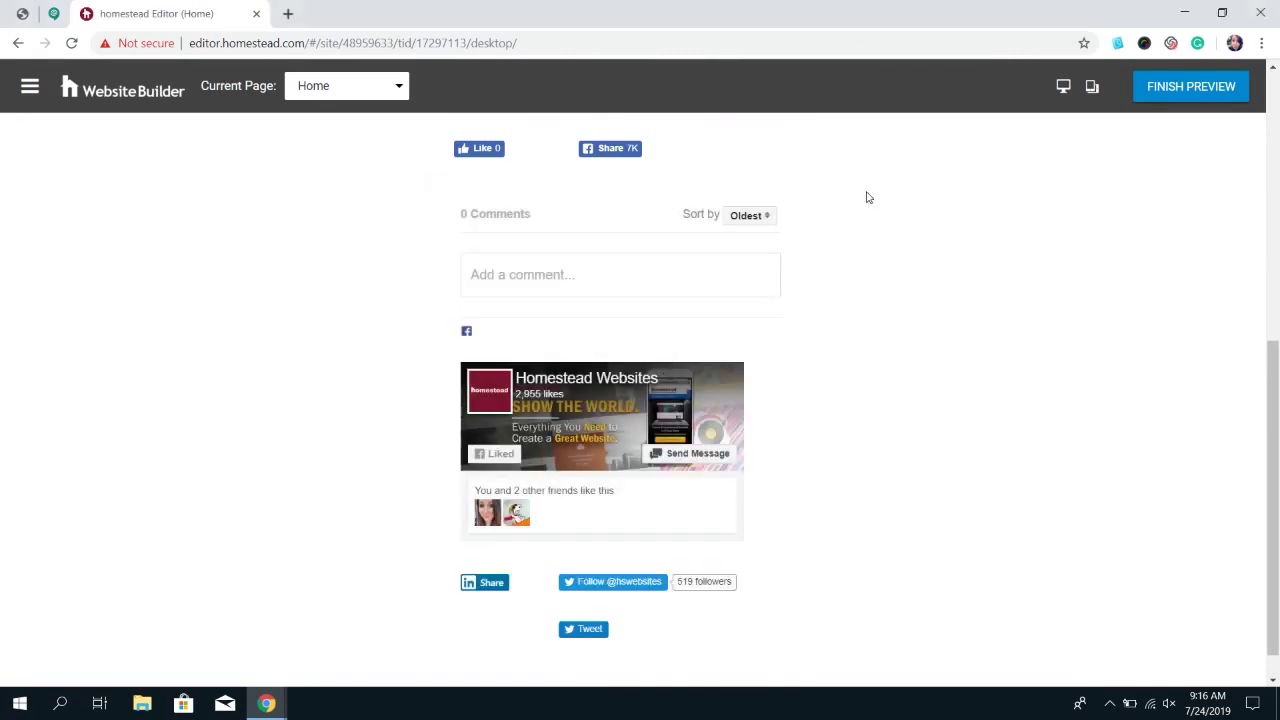
pyautogui.click(1157, 92)
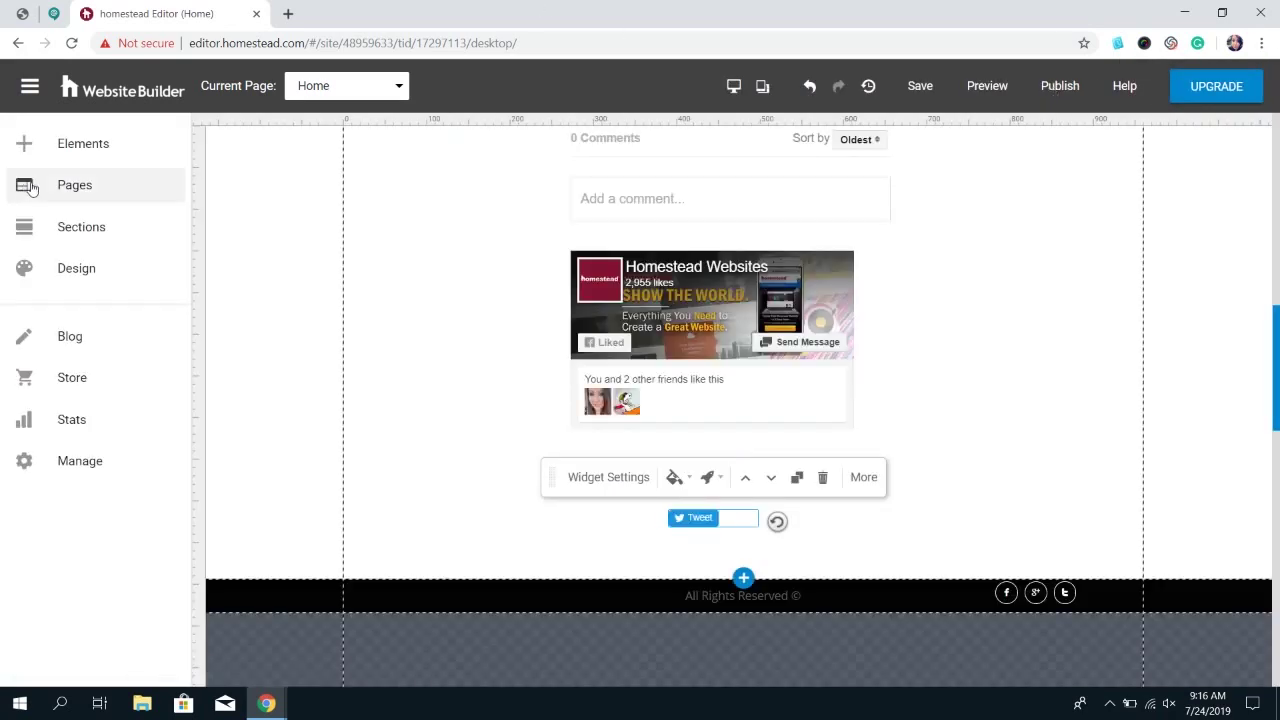
pyautogui.click(68, 148)
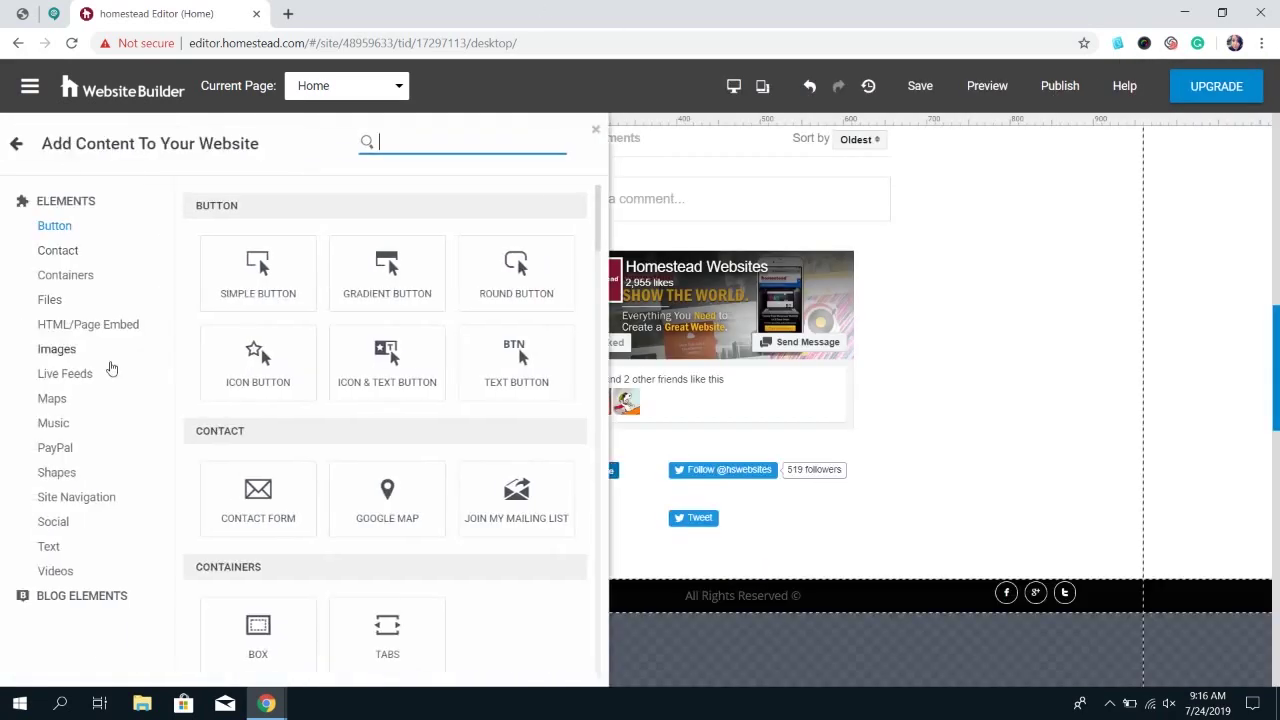
pyautogui.click(53, 521)
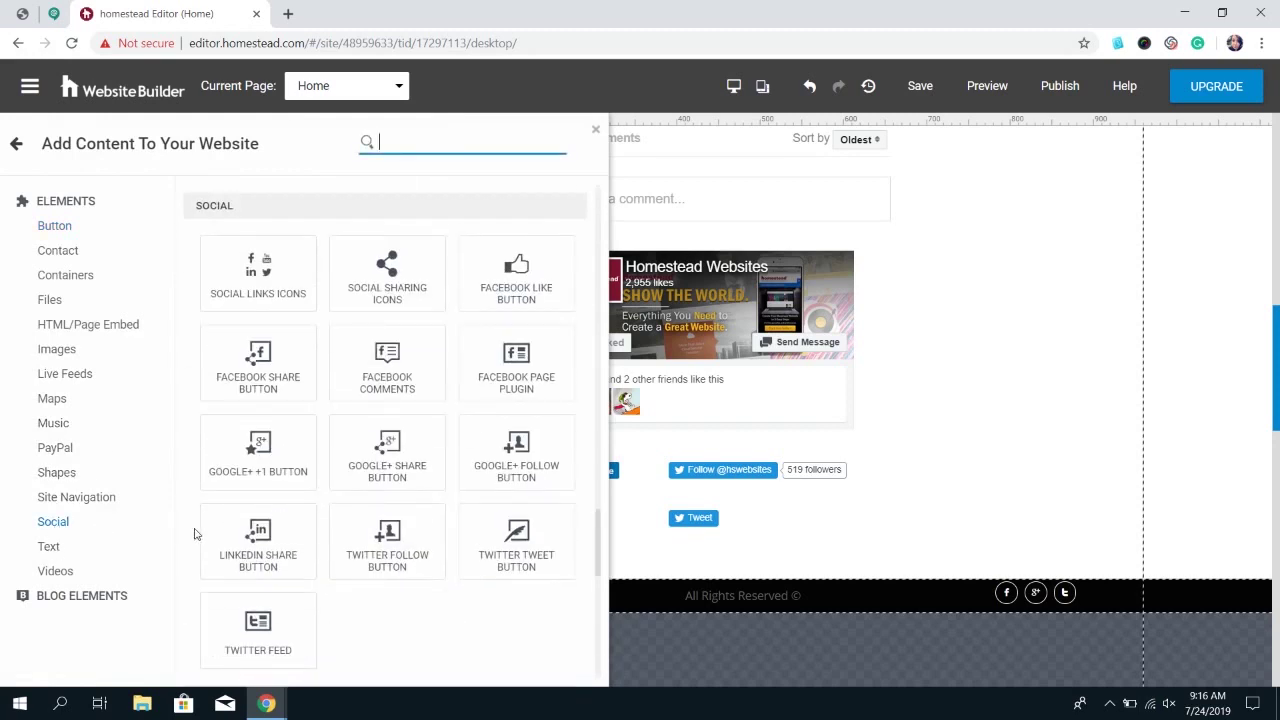
pyautogui.moveTo(277, 649); pyautogui.dragTo(1043, 300)
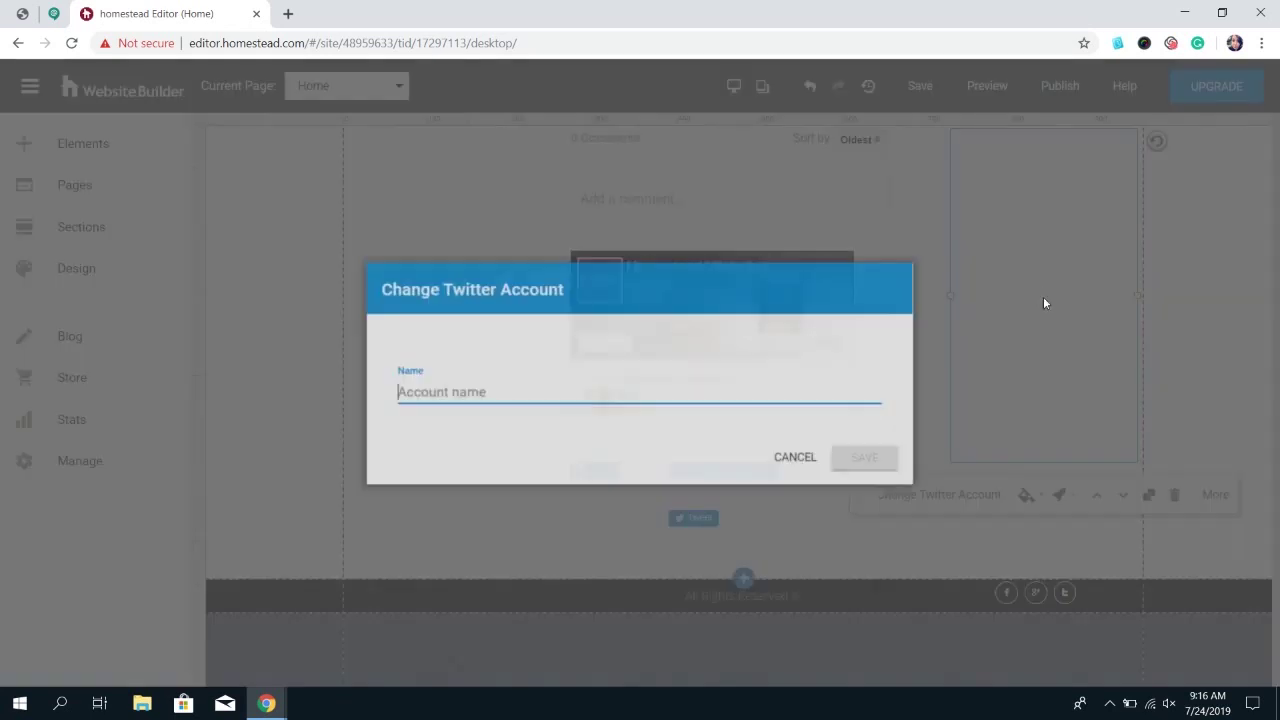
pyautogui.write('https://twitter.com/hswebsites')
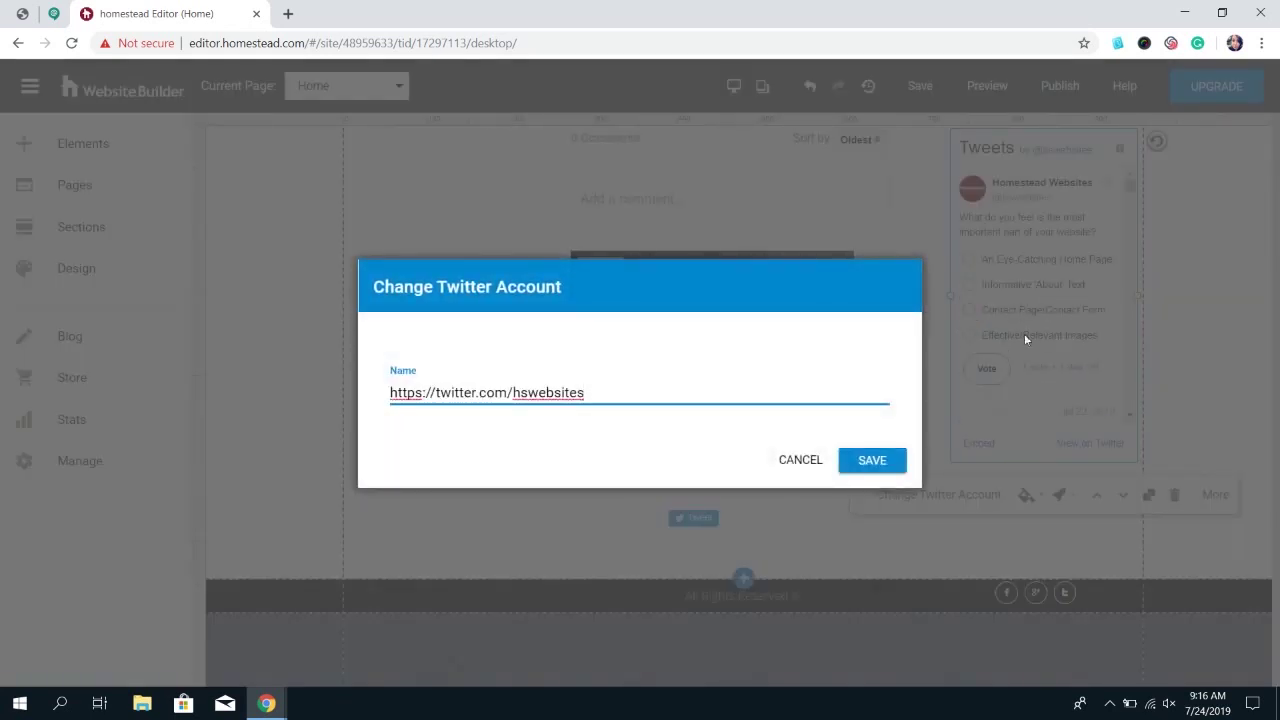
pyautogui.click(872, 460)
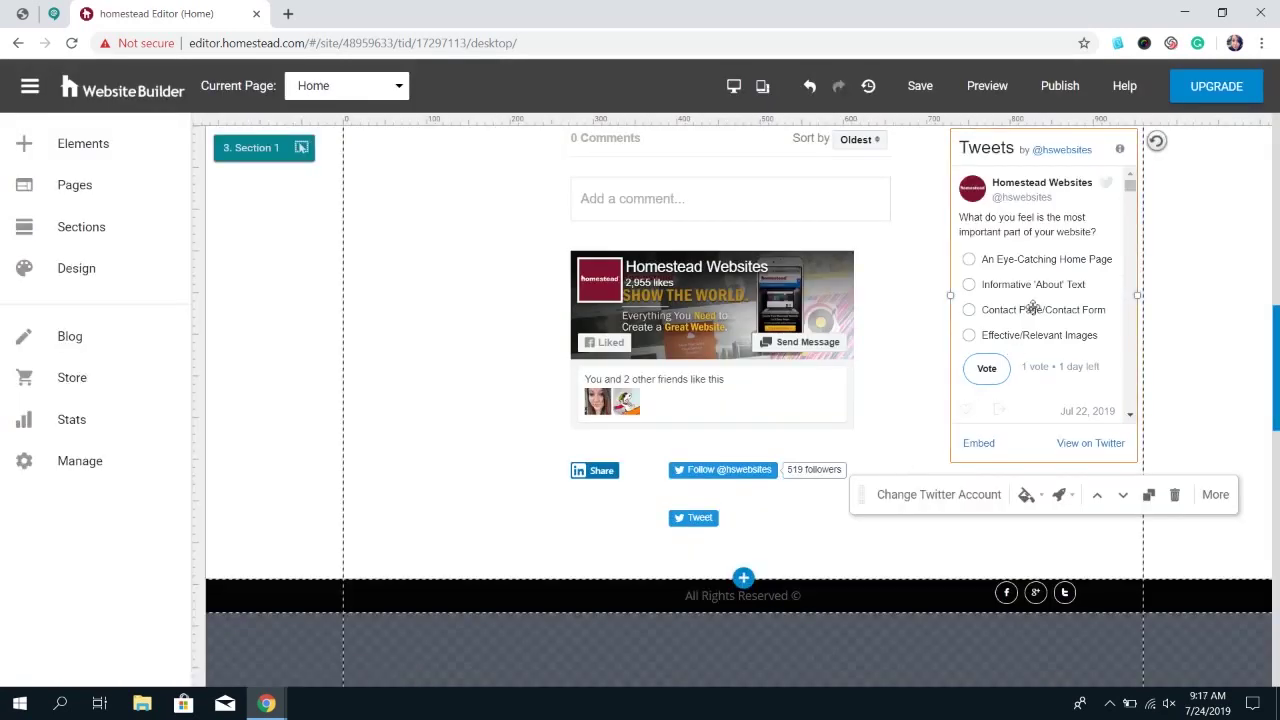
pyautogui.scroll(-2, 1034, 309)
pyautogui.scroll(3, 1034, 309)
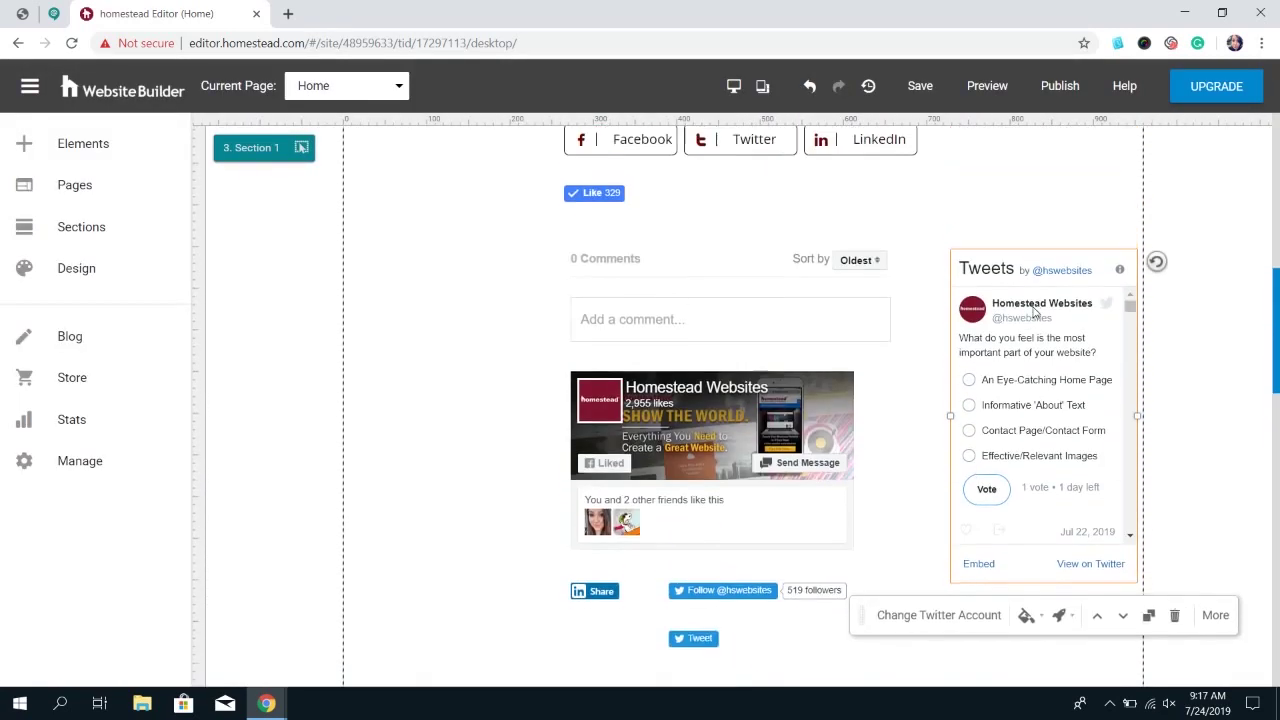
pyautogui.click(1005, 97)
pyautogui.scroll(-4, 1141, 287)
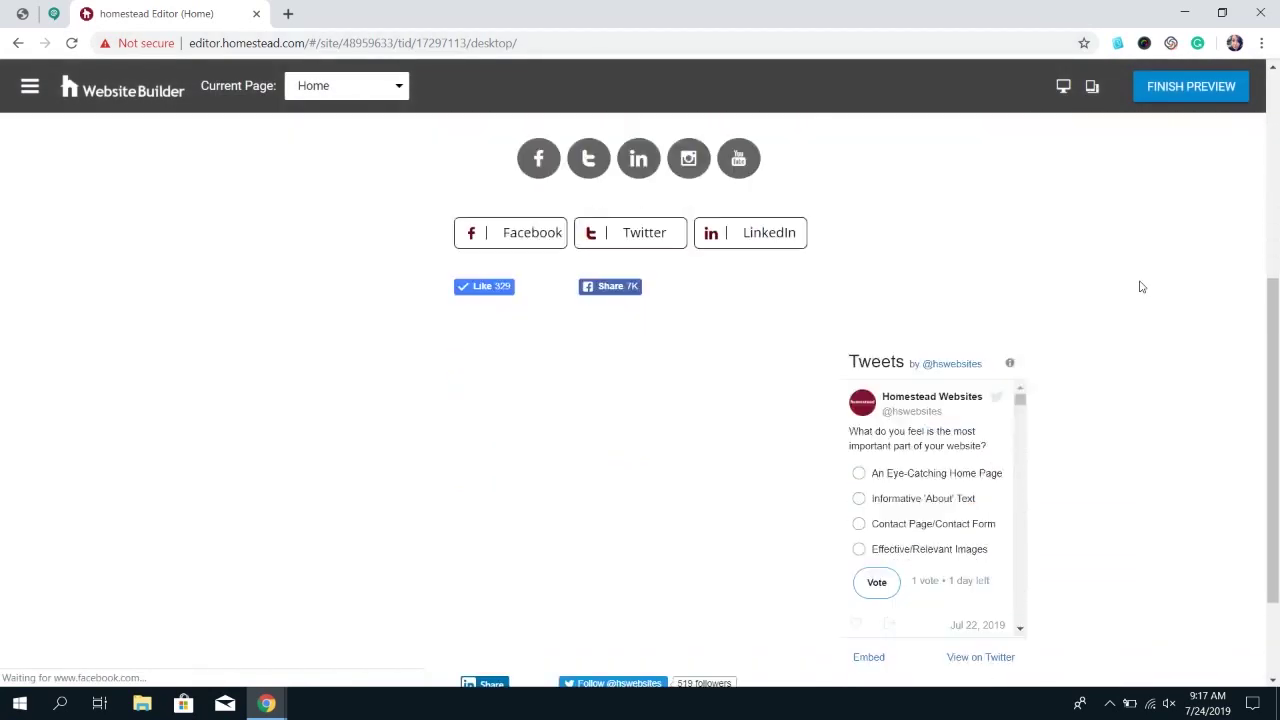
pyautogui.scroll(-2, 1141, 287)
pyautogui.scroll(-5, 943, 349)
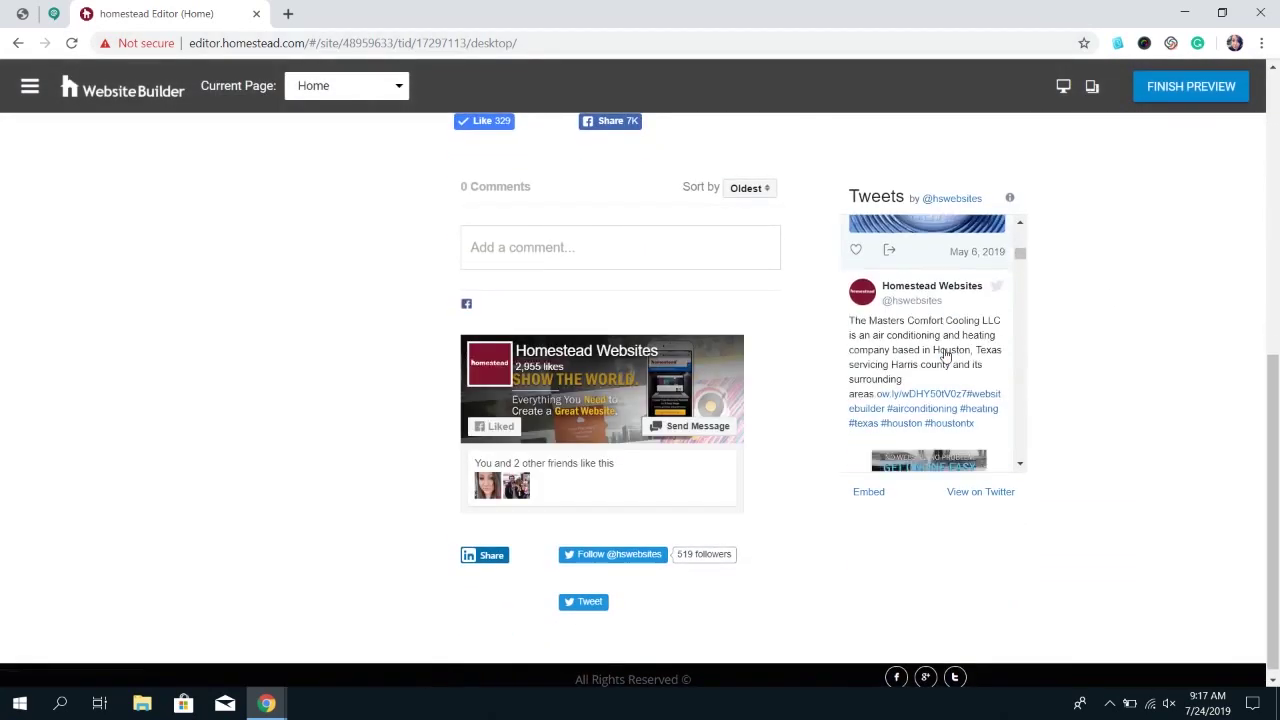
pyautogui.scroll(-5, 943, 355)
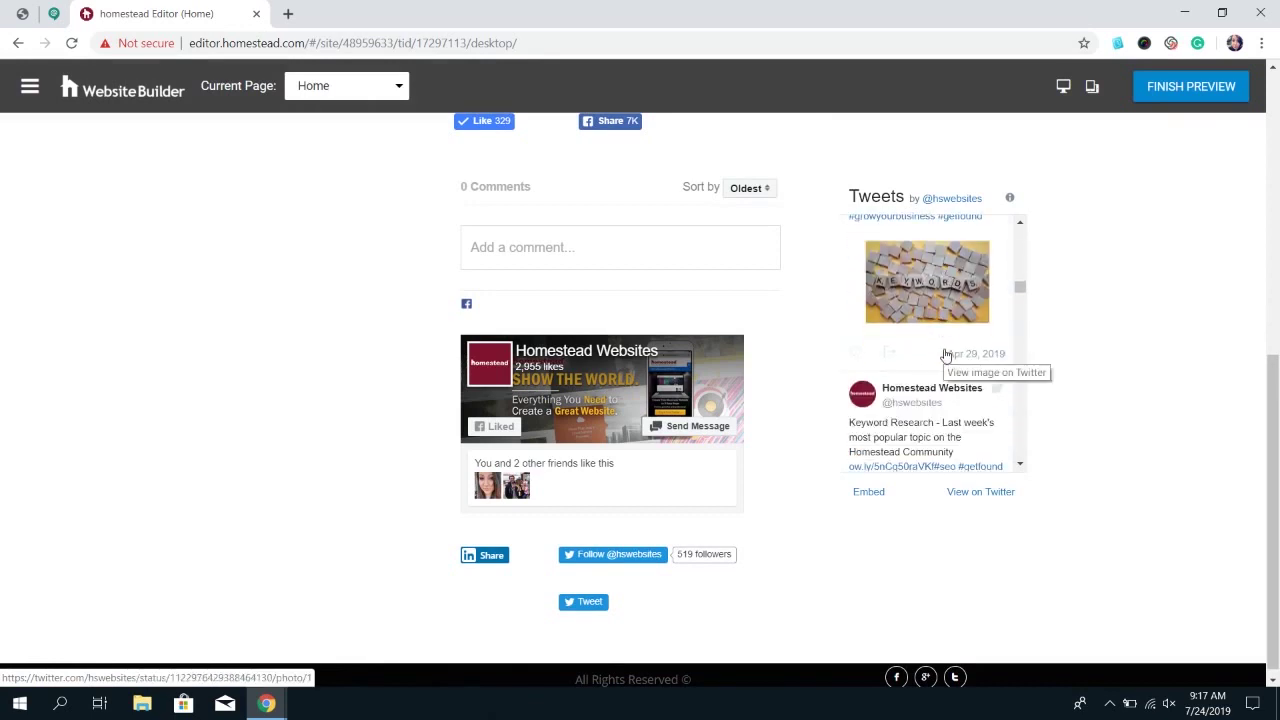
pyautogui.scroll(-5, 945, 355)
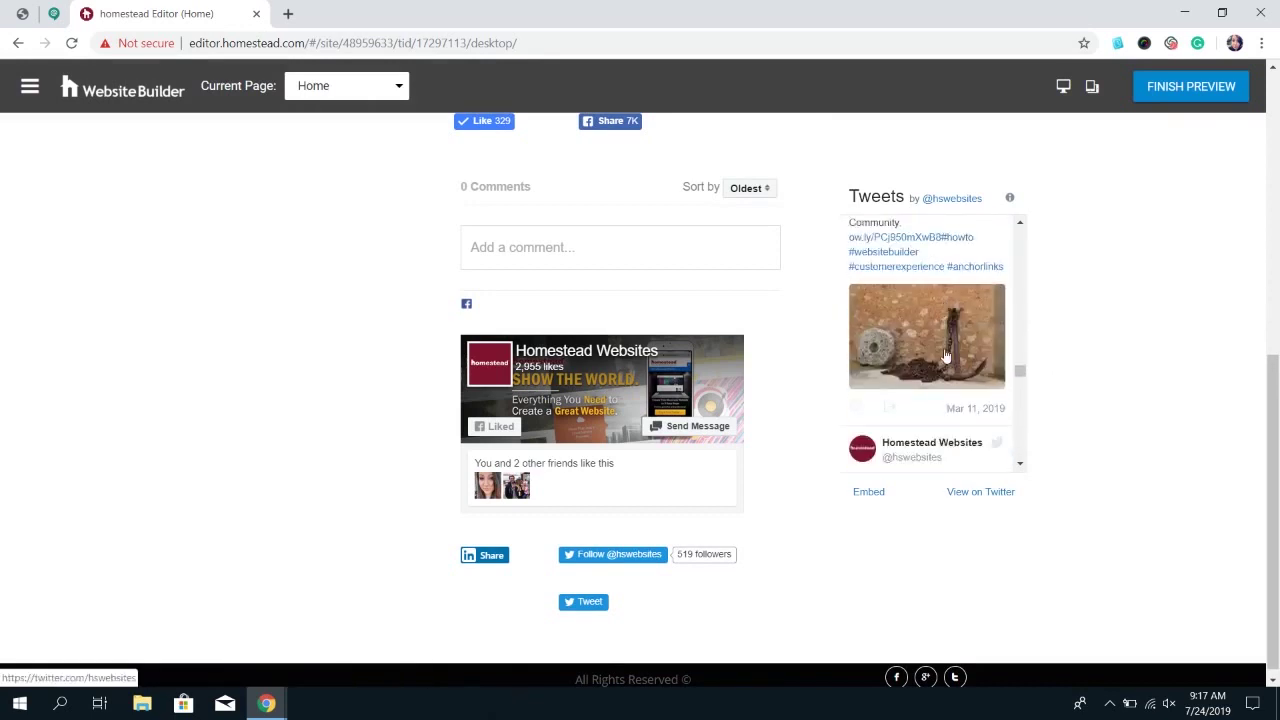
pyautogui.scroll(-5, 945, 355)
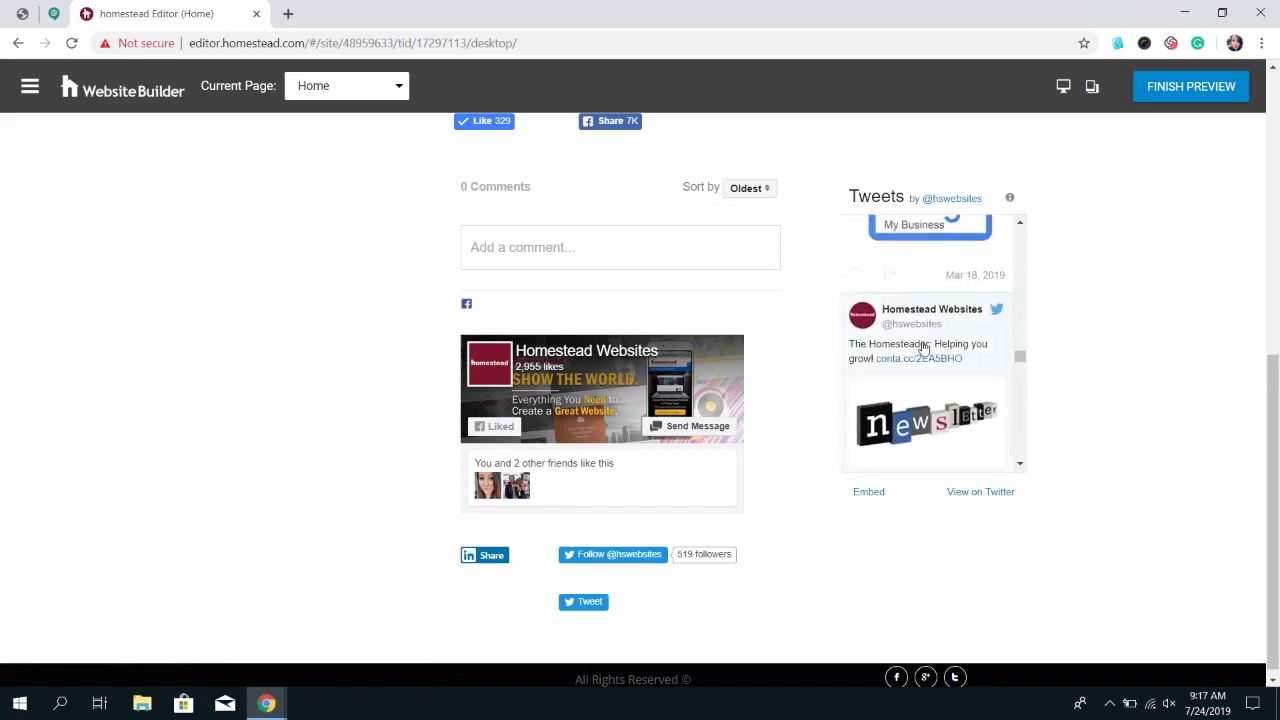
pyautogui.click(924, 347)
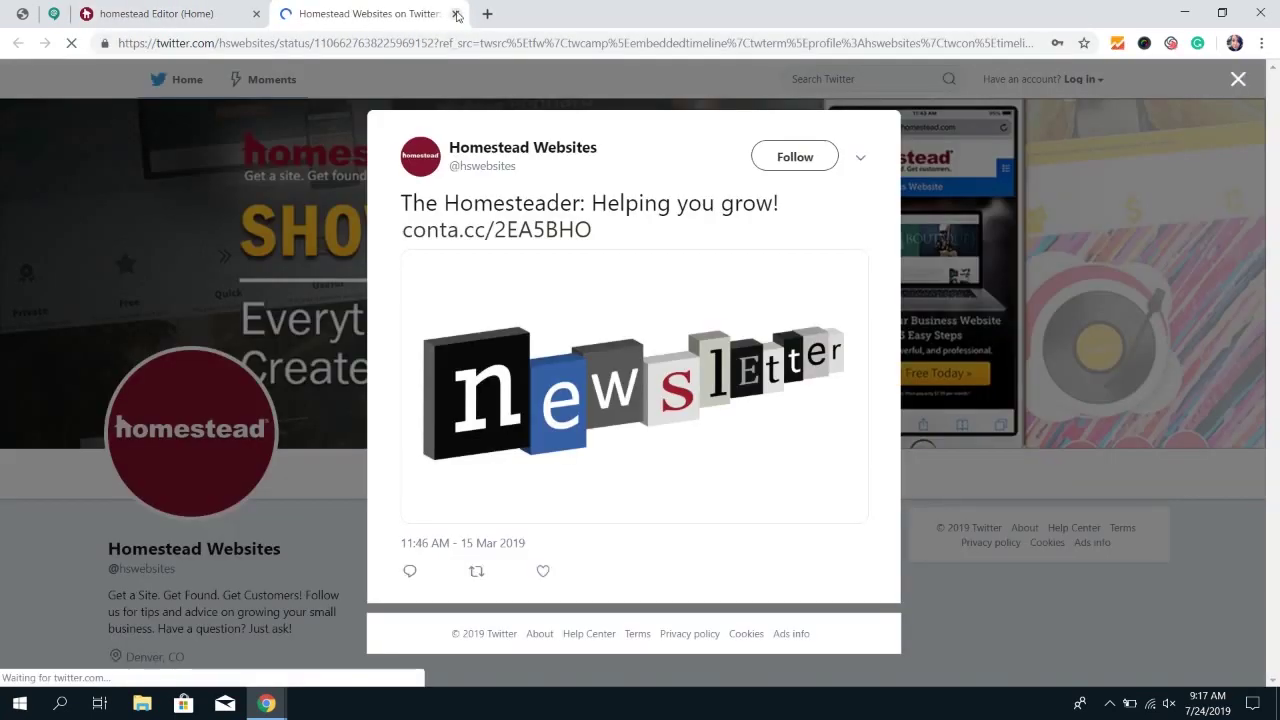
pyautogui.click(456, 14)
pyautogui.click(1166, 92)
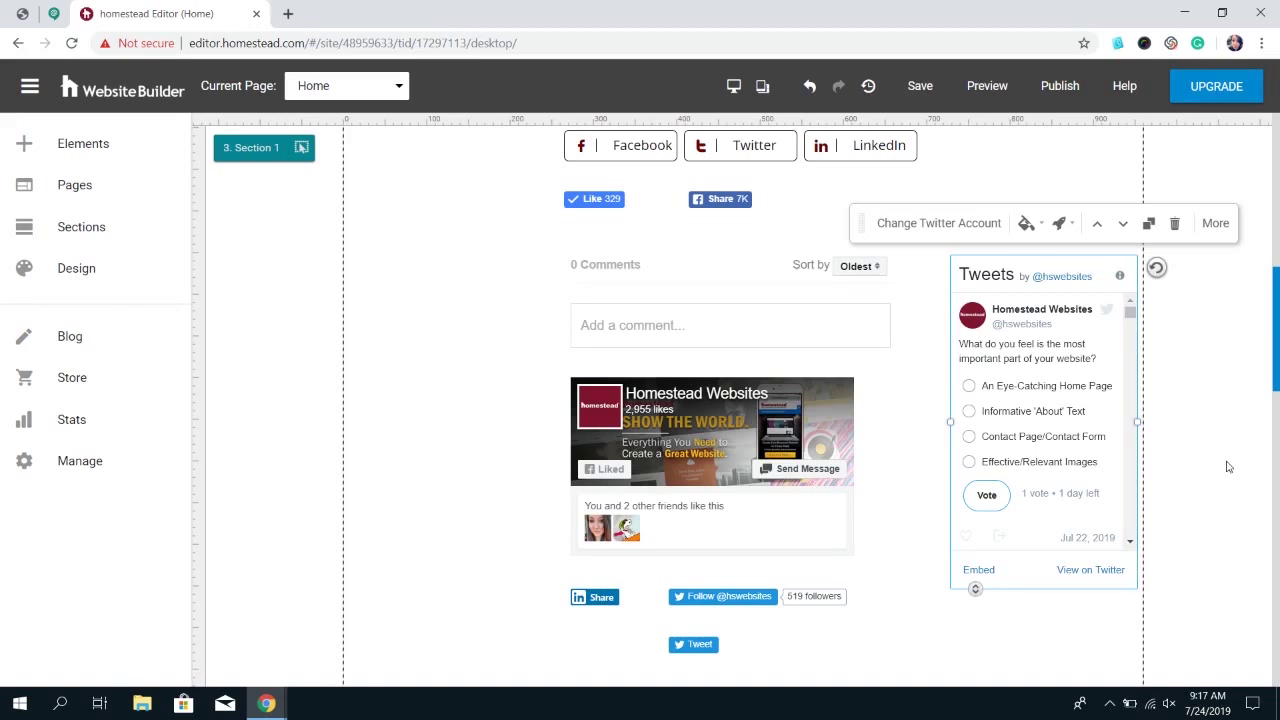
pyautogui.scroll(3, 1228, 467)
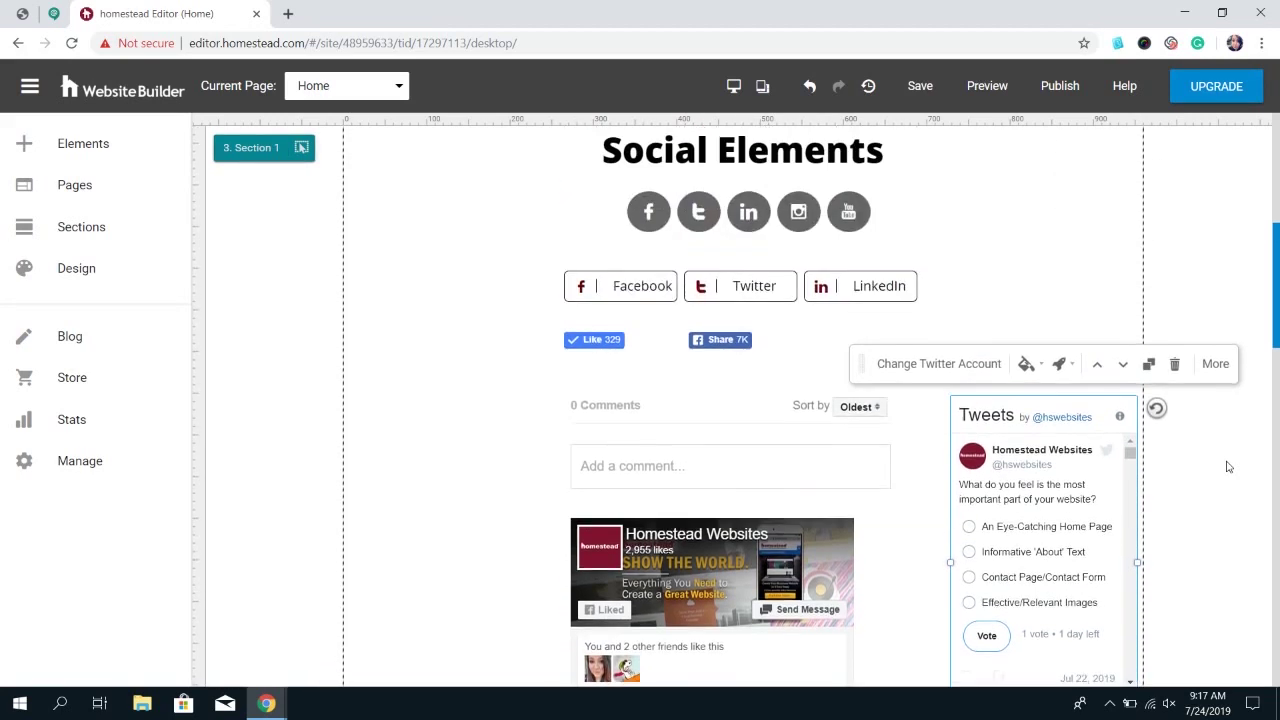
pyautogui.scroll(-1, 1228, 467)
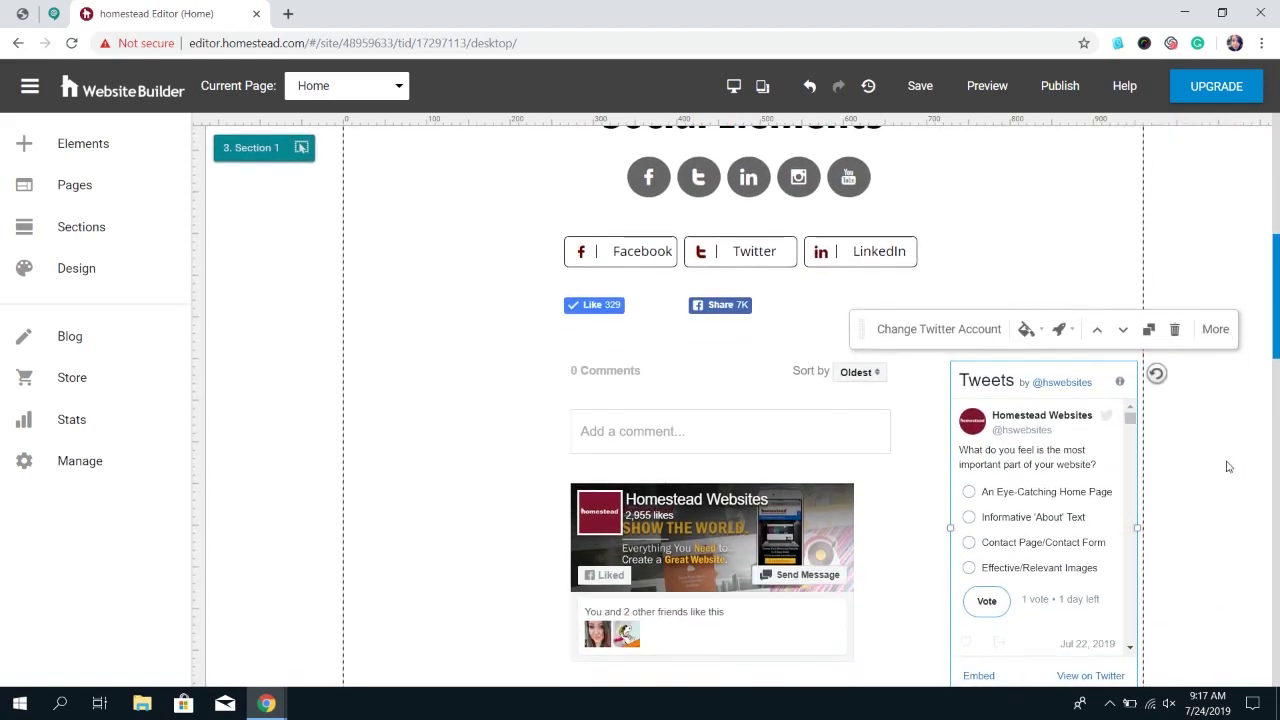